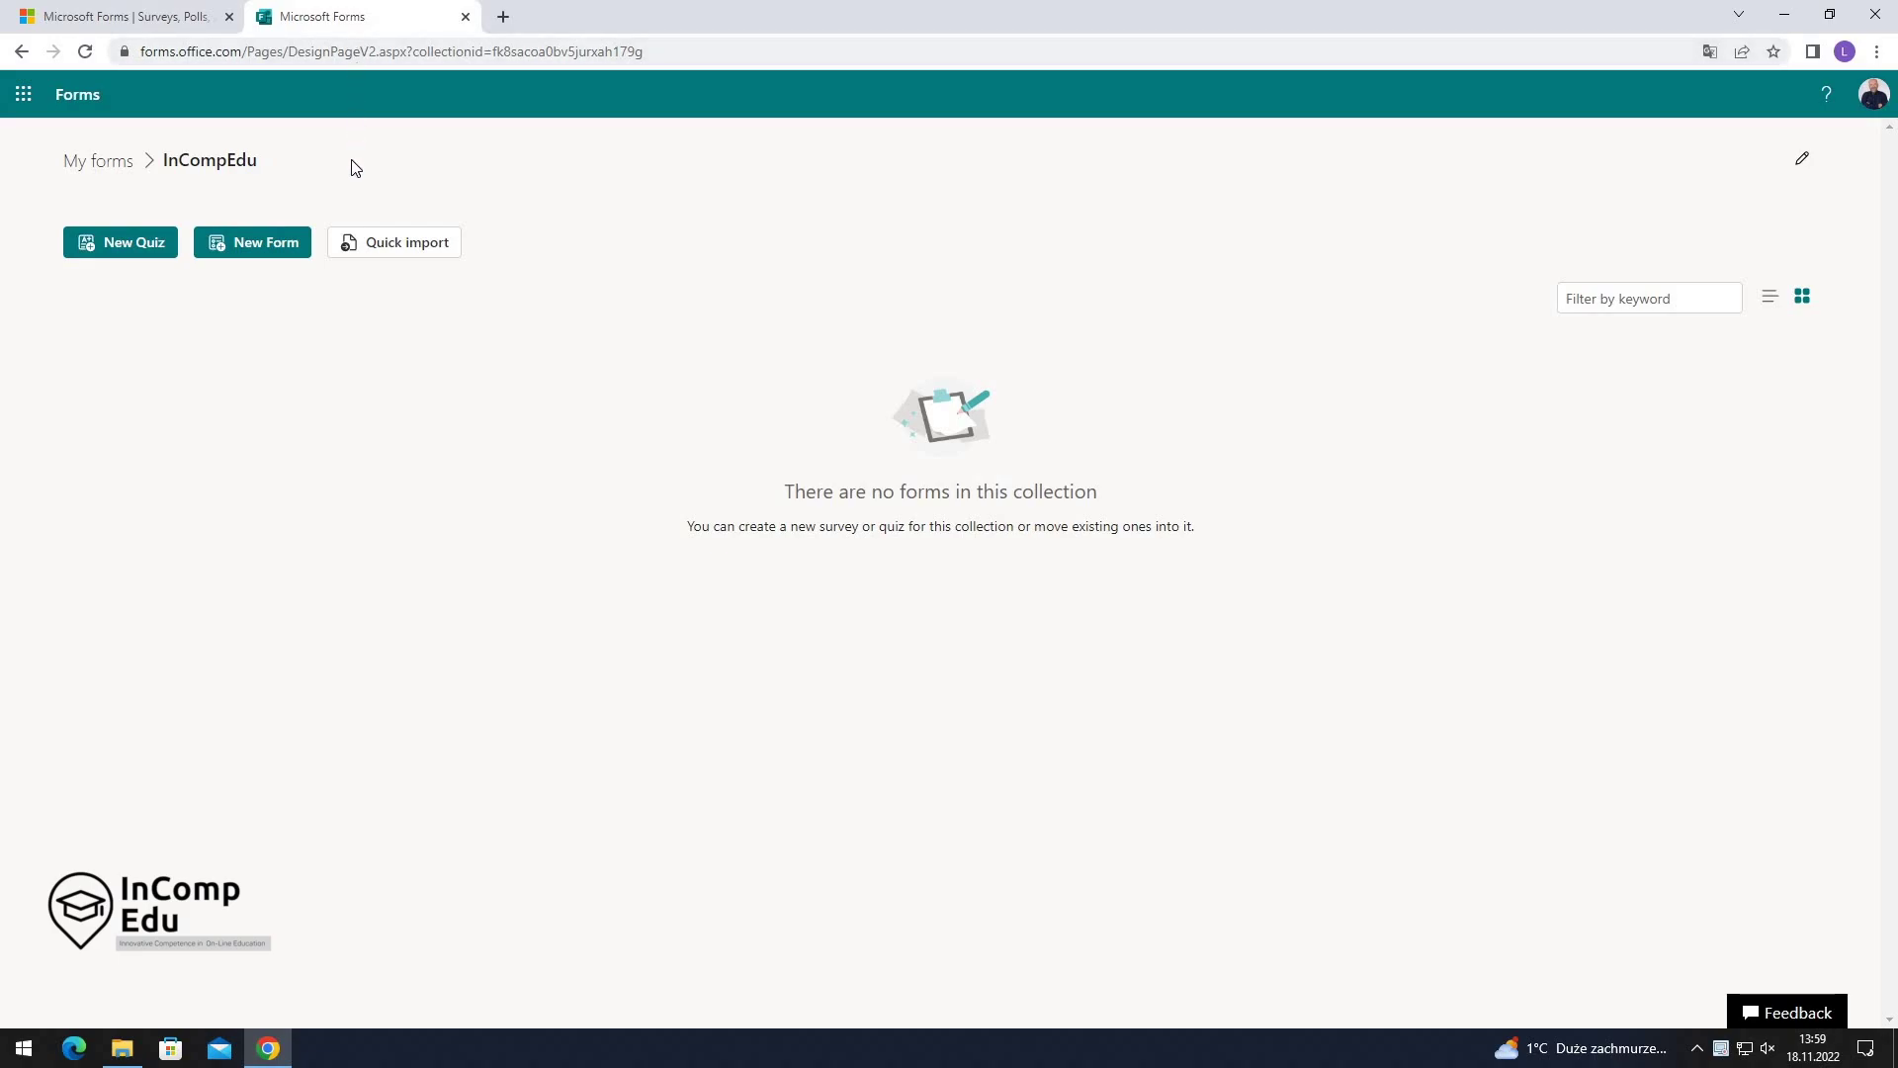
# Create a new quiz in the InCompEdu collection and title it "Test in Logistics".
pyautogui.click(139, 254)
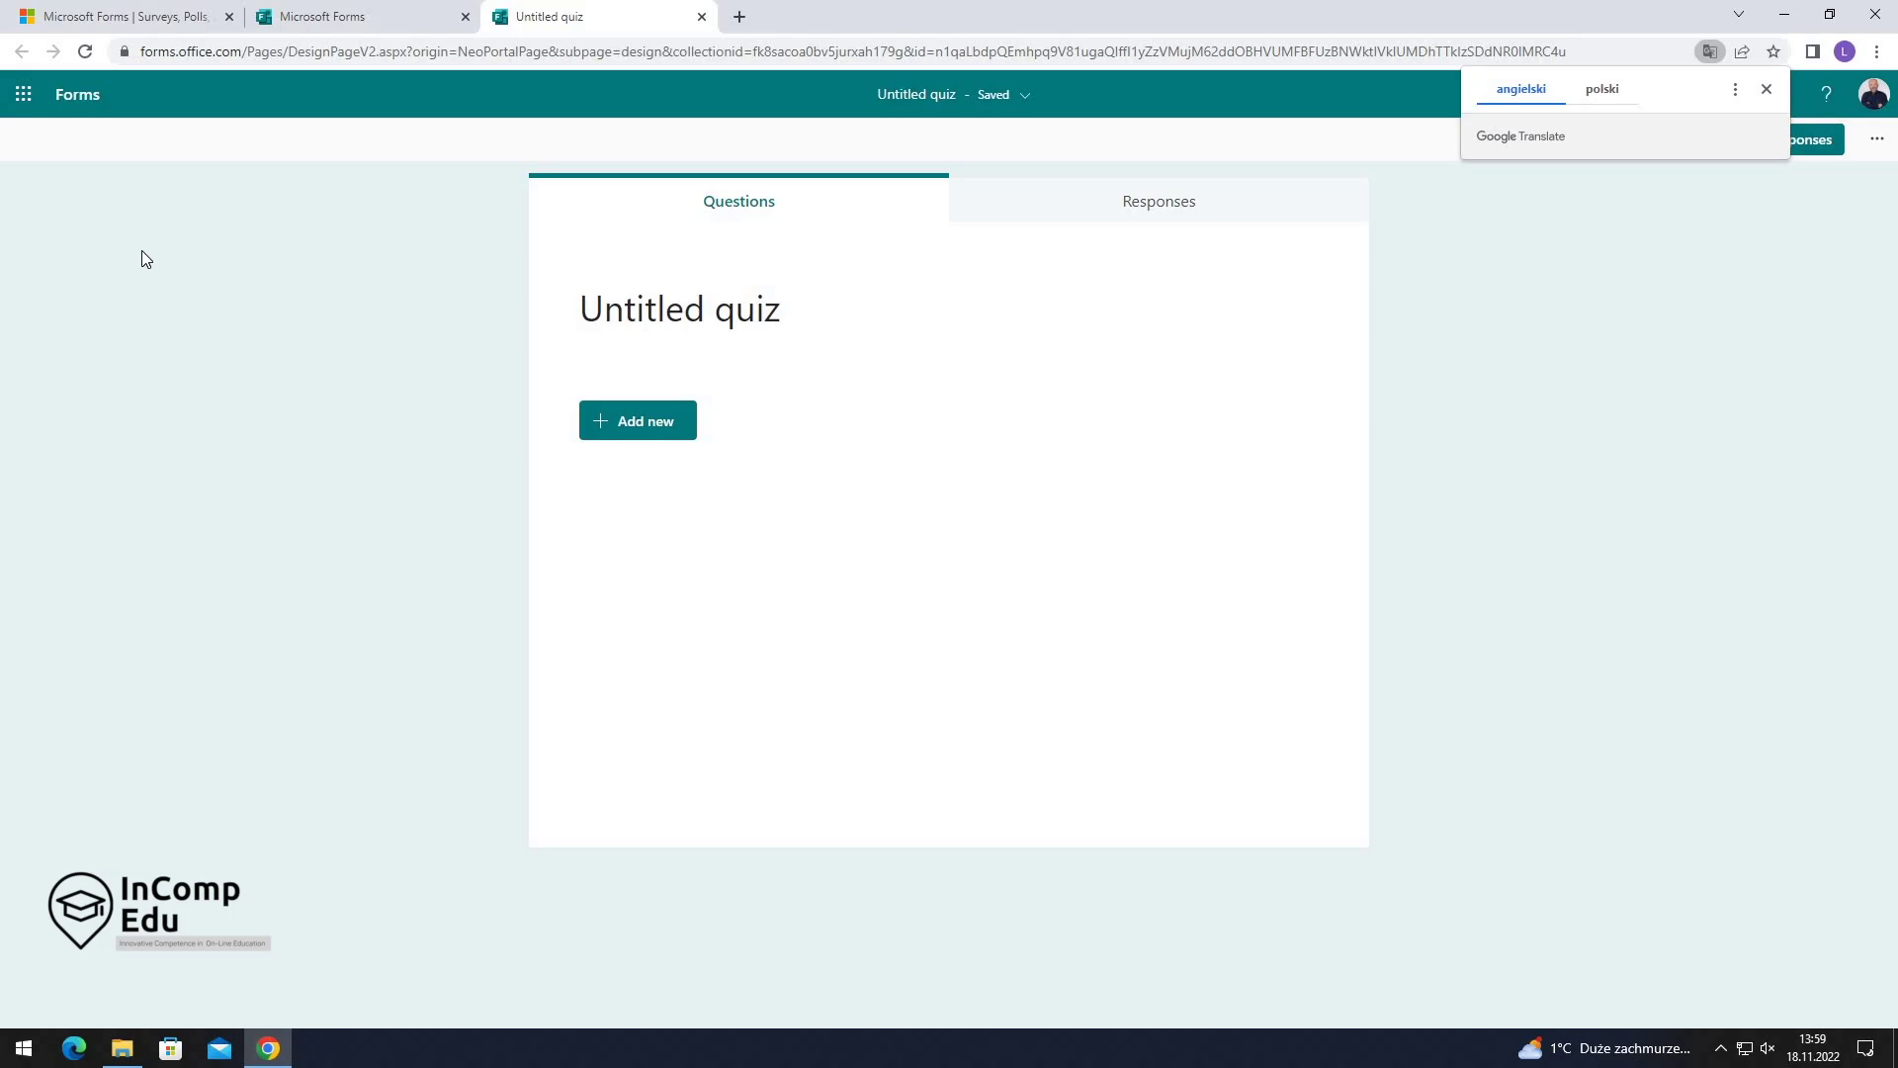
pyautogui.click(634, 441)
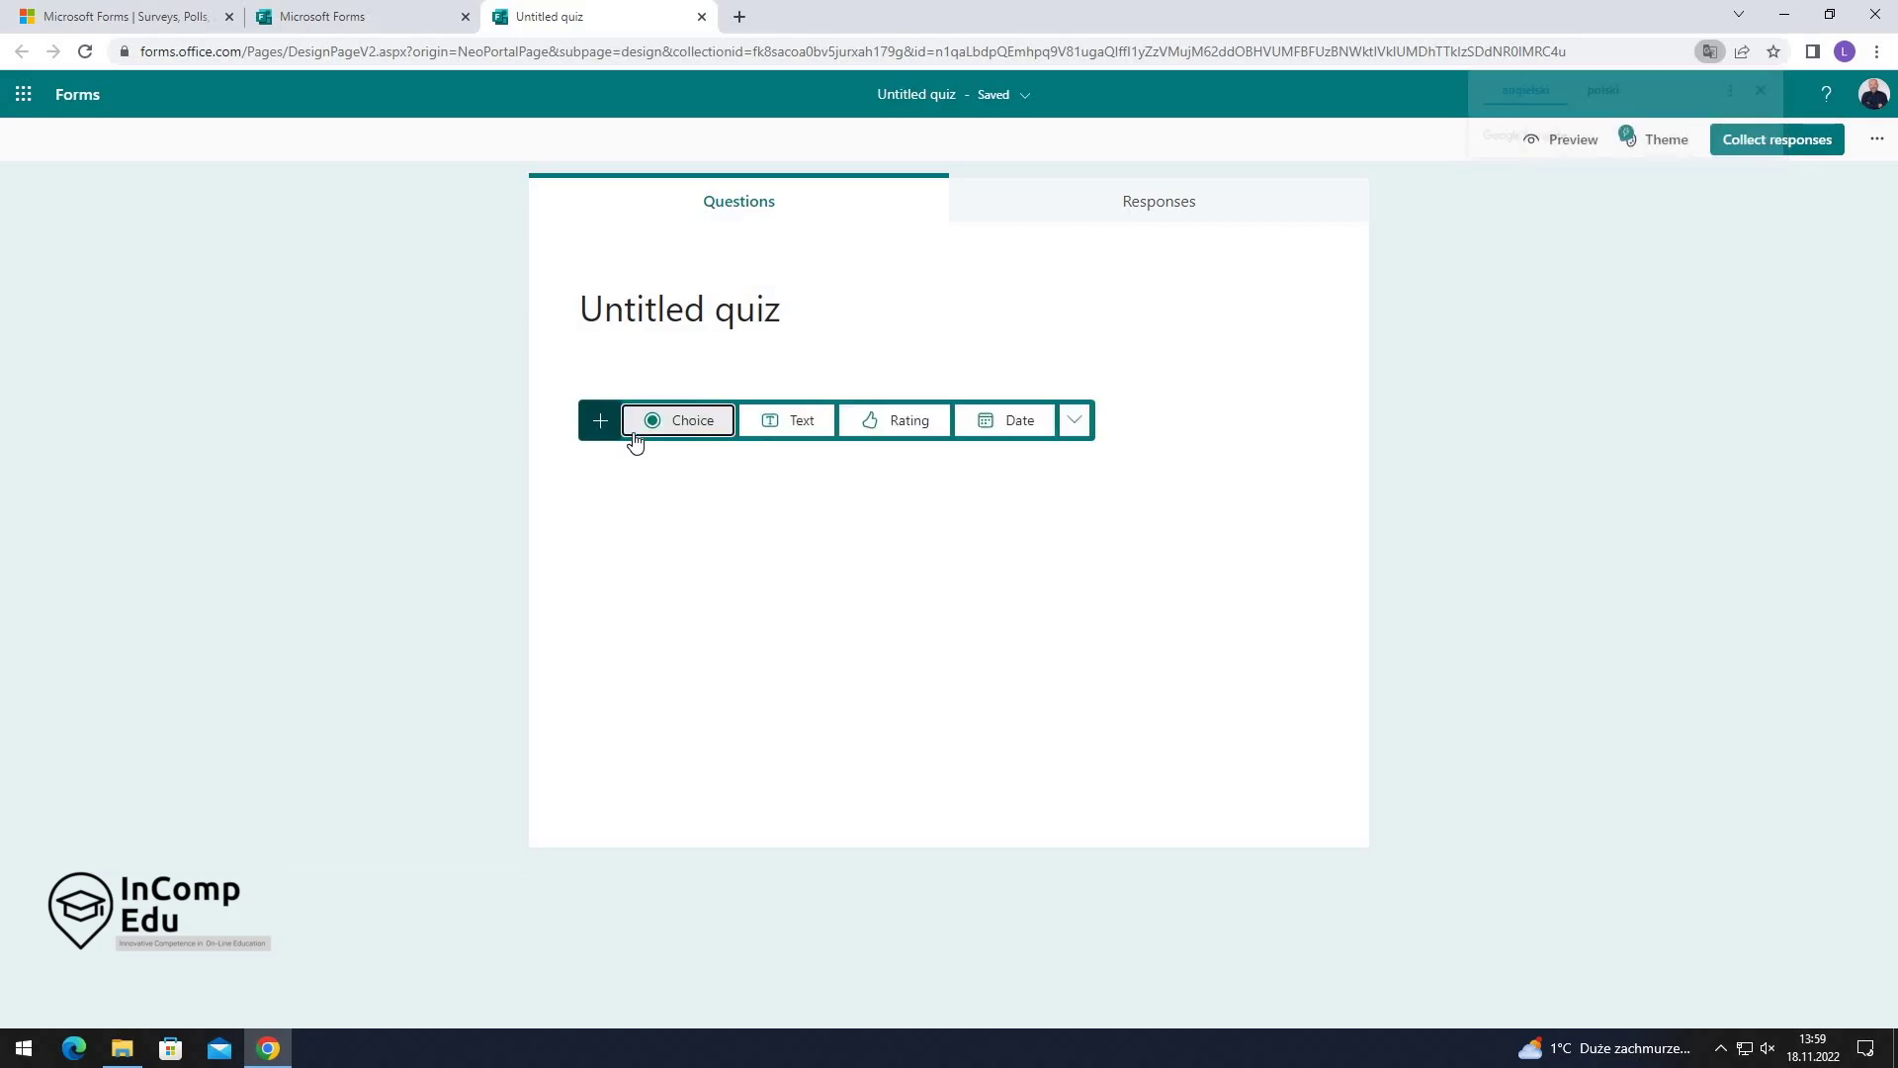
pyautogui.click(721, 322)
pyautogui.write('Test in Logisti')
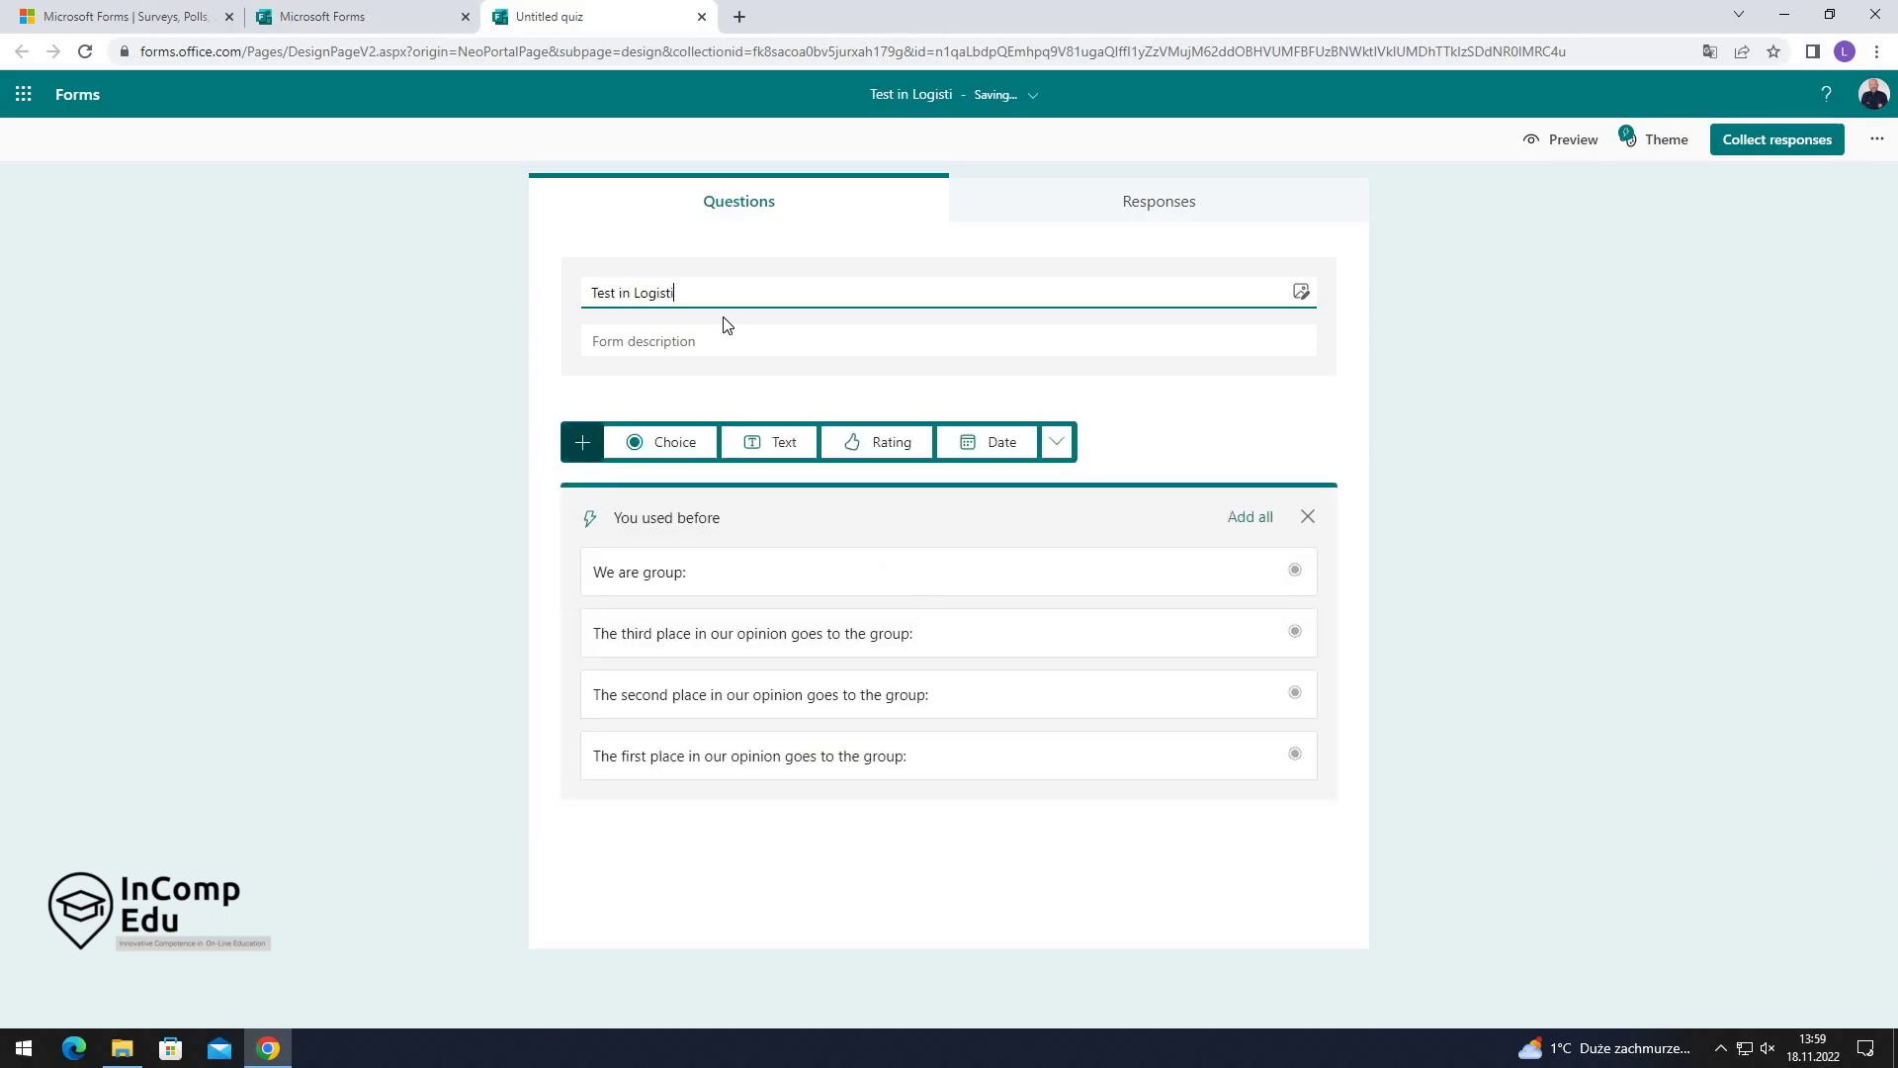
pyautogui.write('cs')
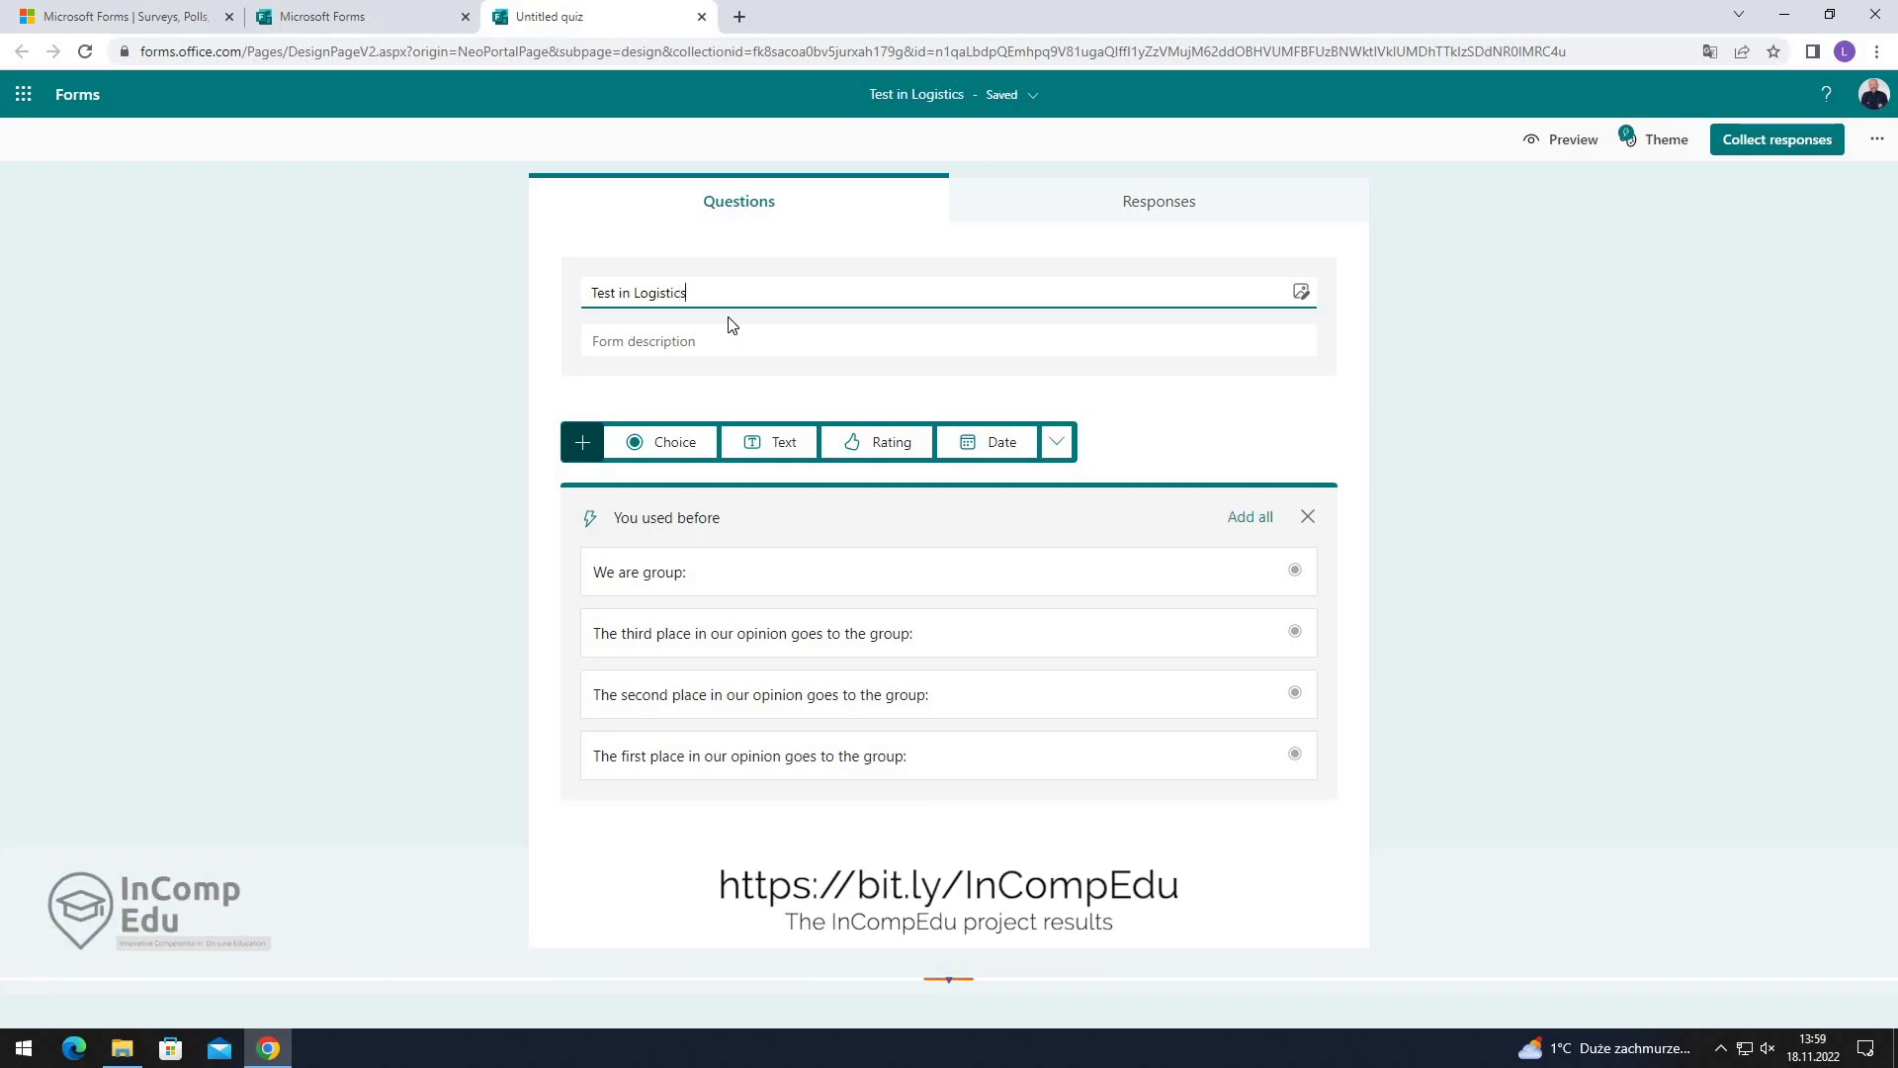
pyautogui.click(728, 342)
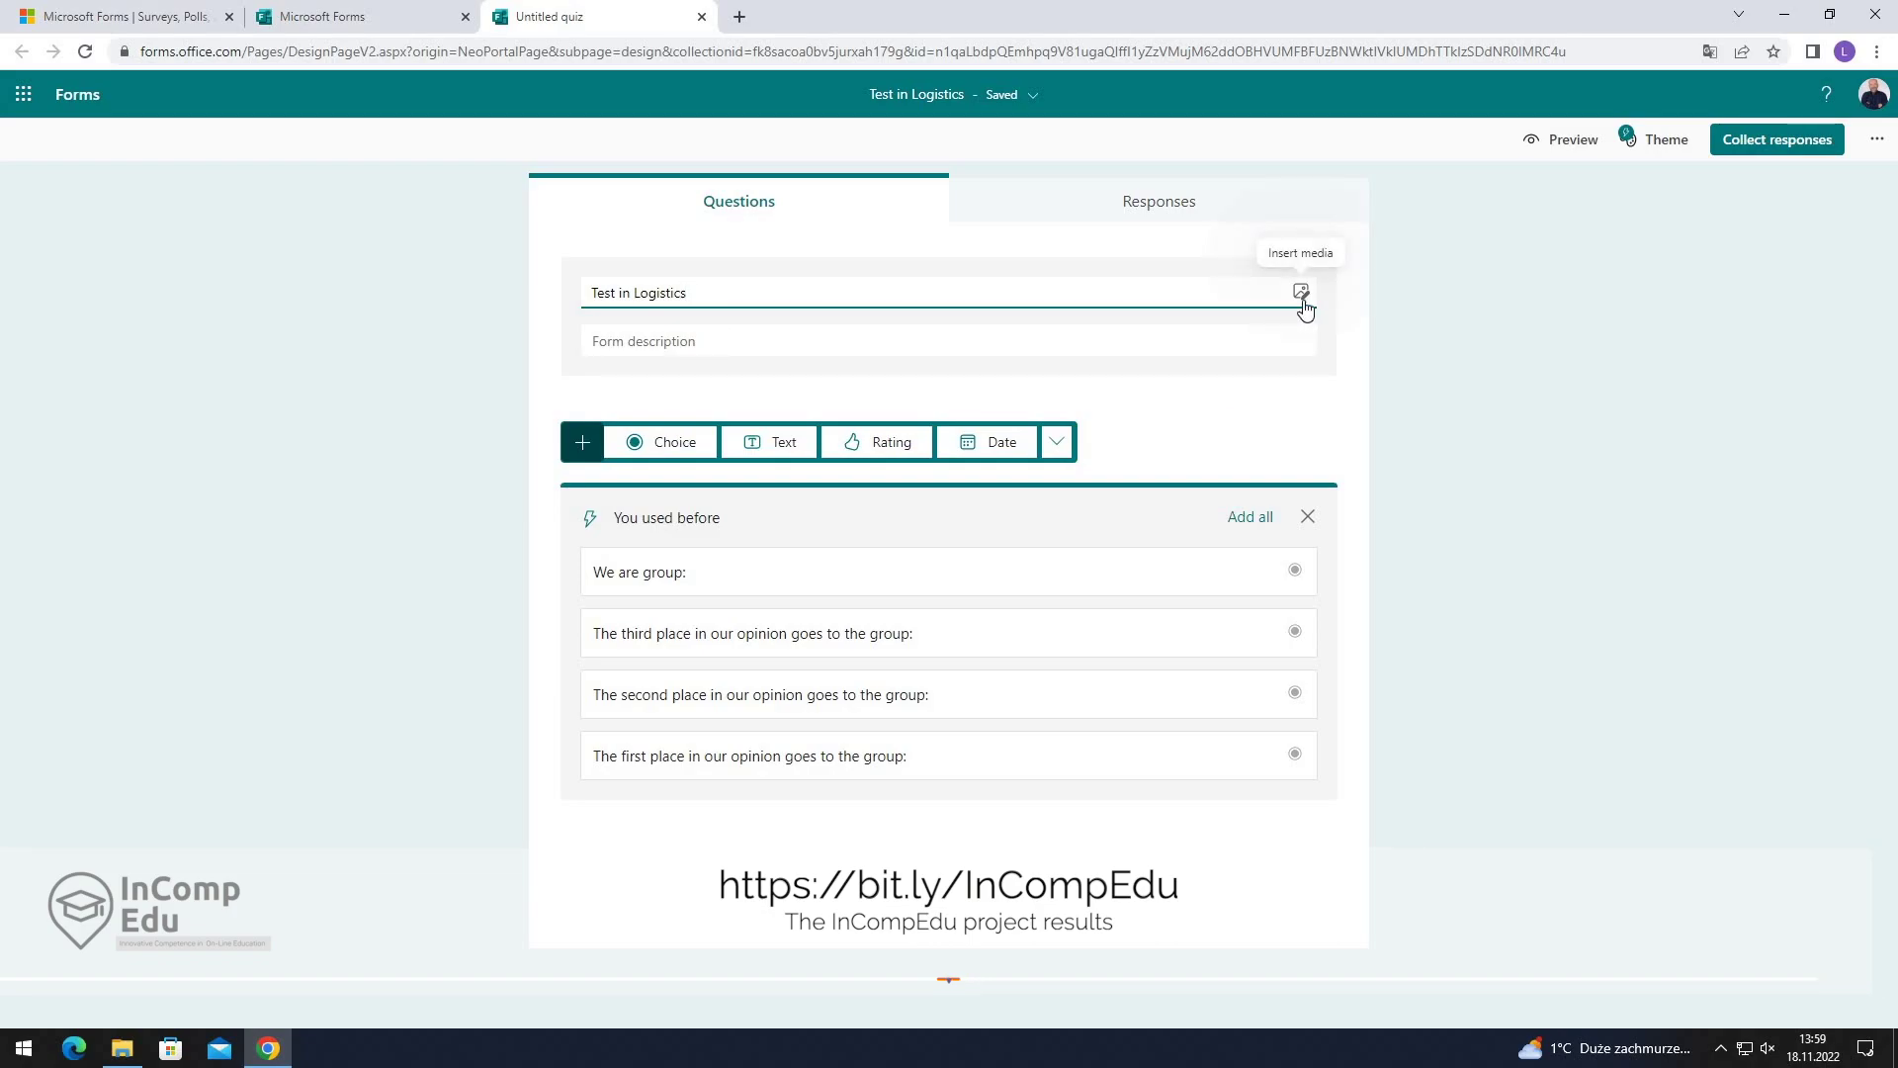
# Upload the "sala WE" picture from Dokumenty as the quiz's custom theme background and preview the quiz.
pyautogui.click(1654, 160)
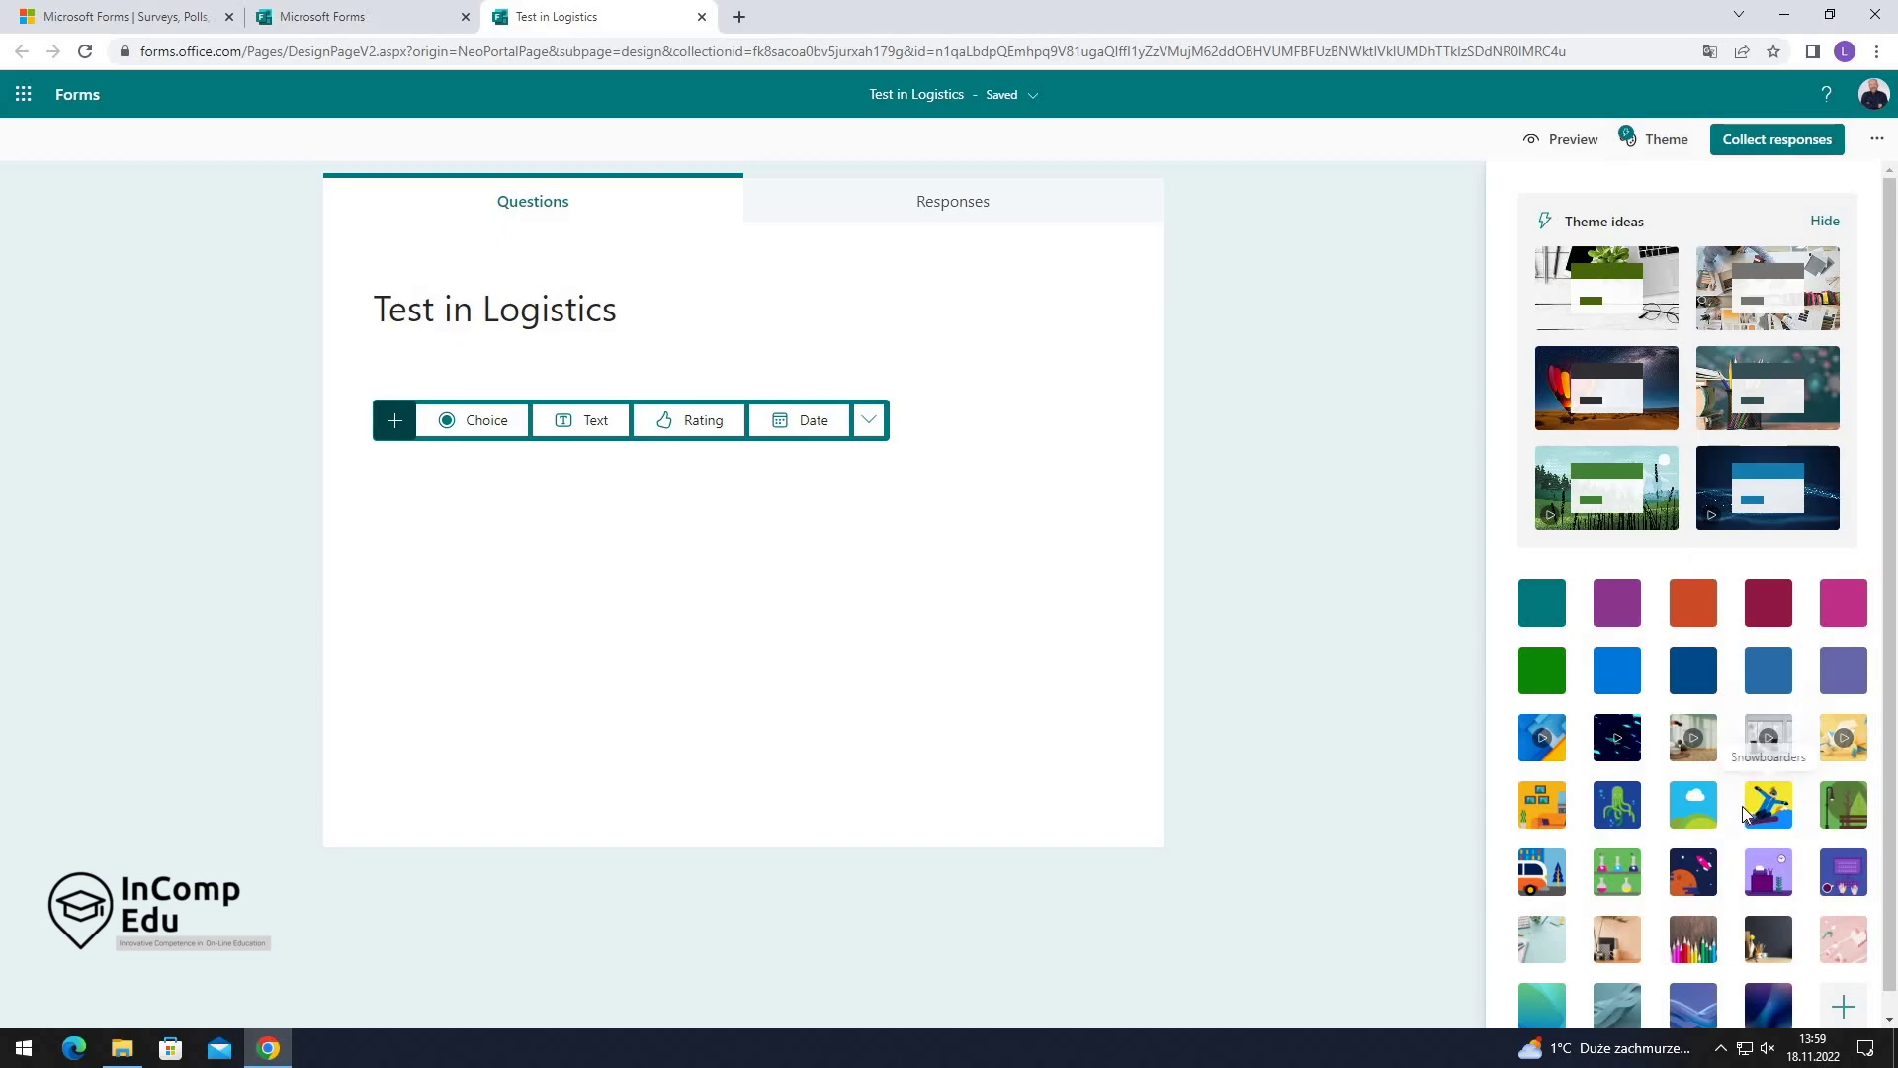
pyautogui.scroll(-1, 1744, 806)
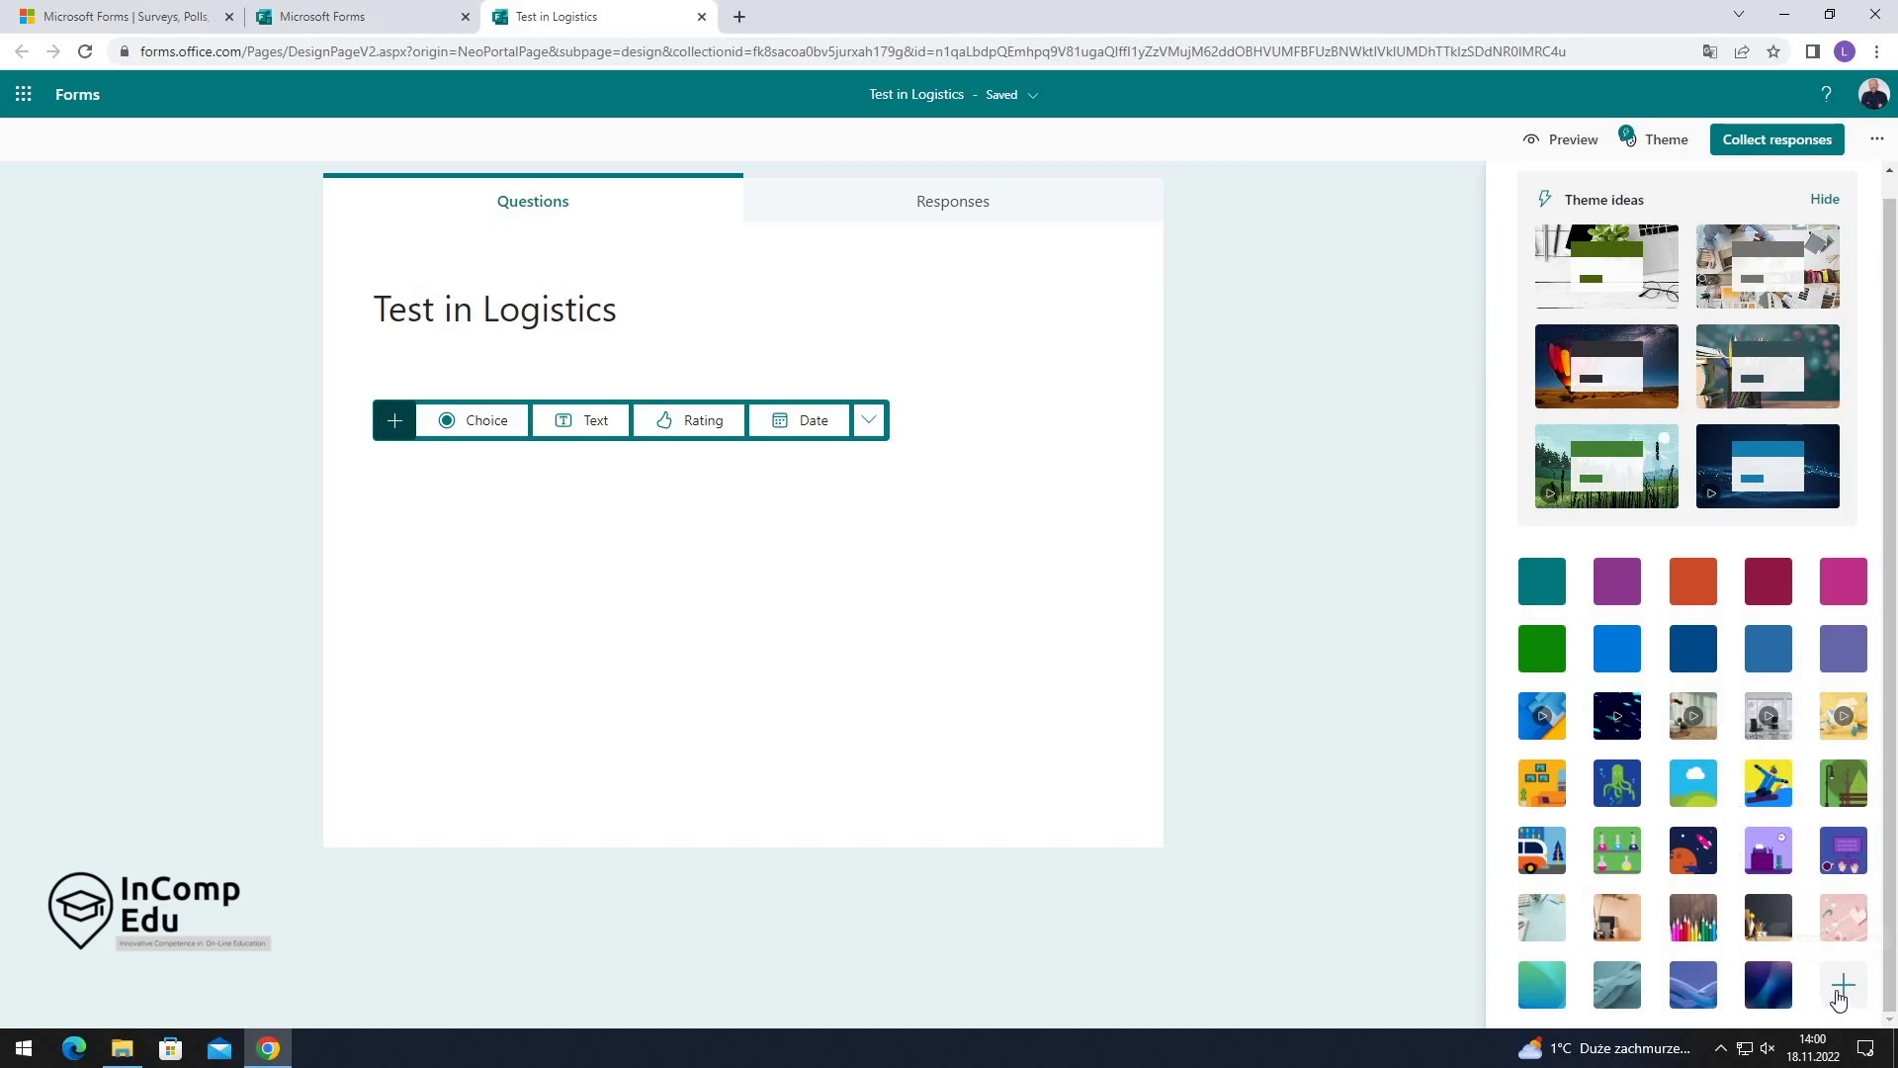
pyautogui.click(1832, 1002)
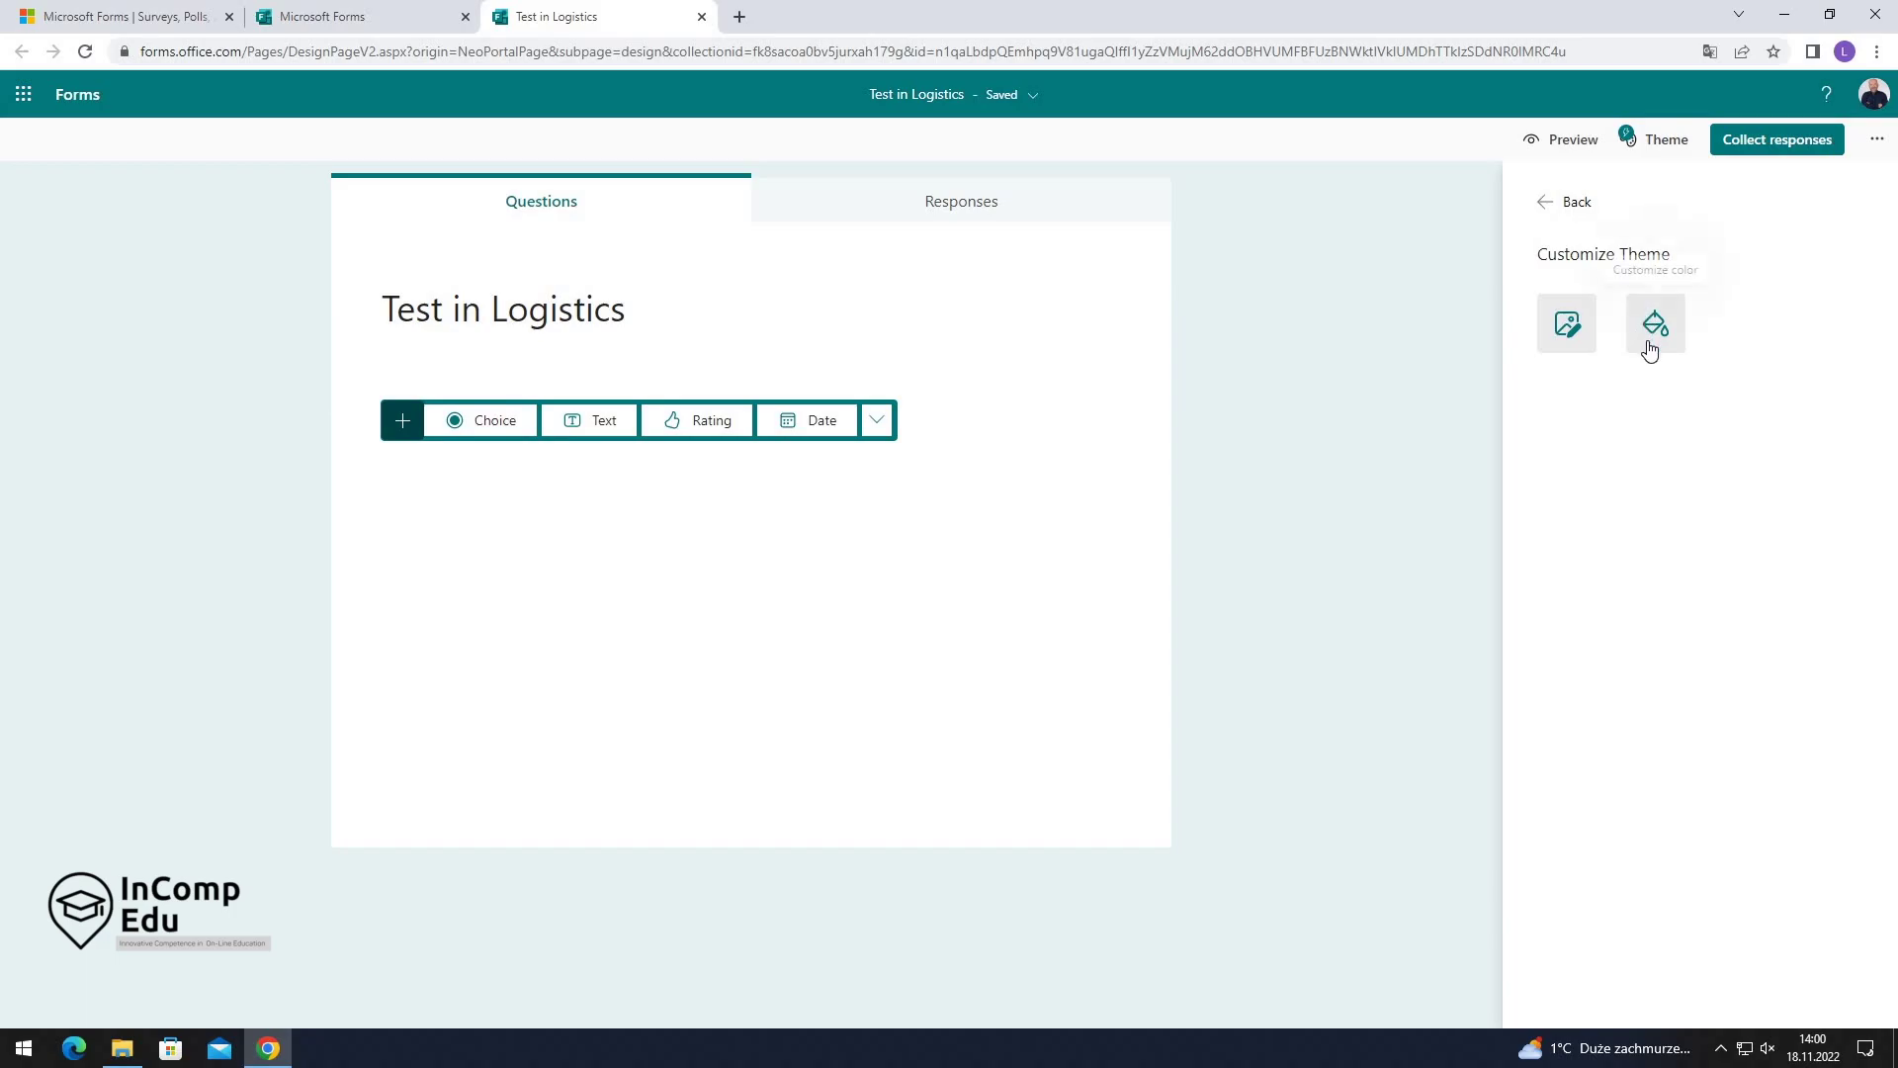
pyautogui.click(1568, 327)
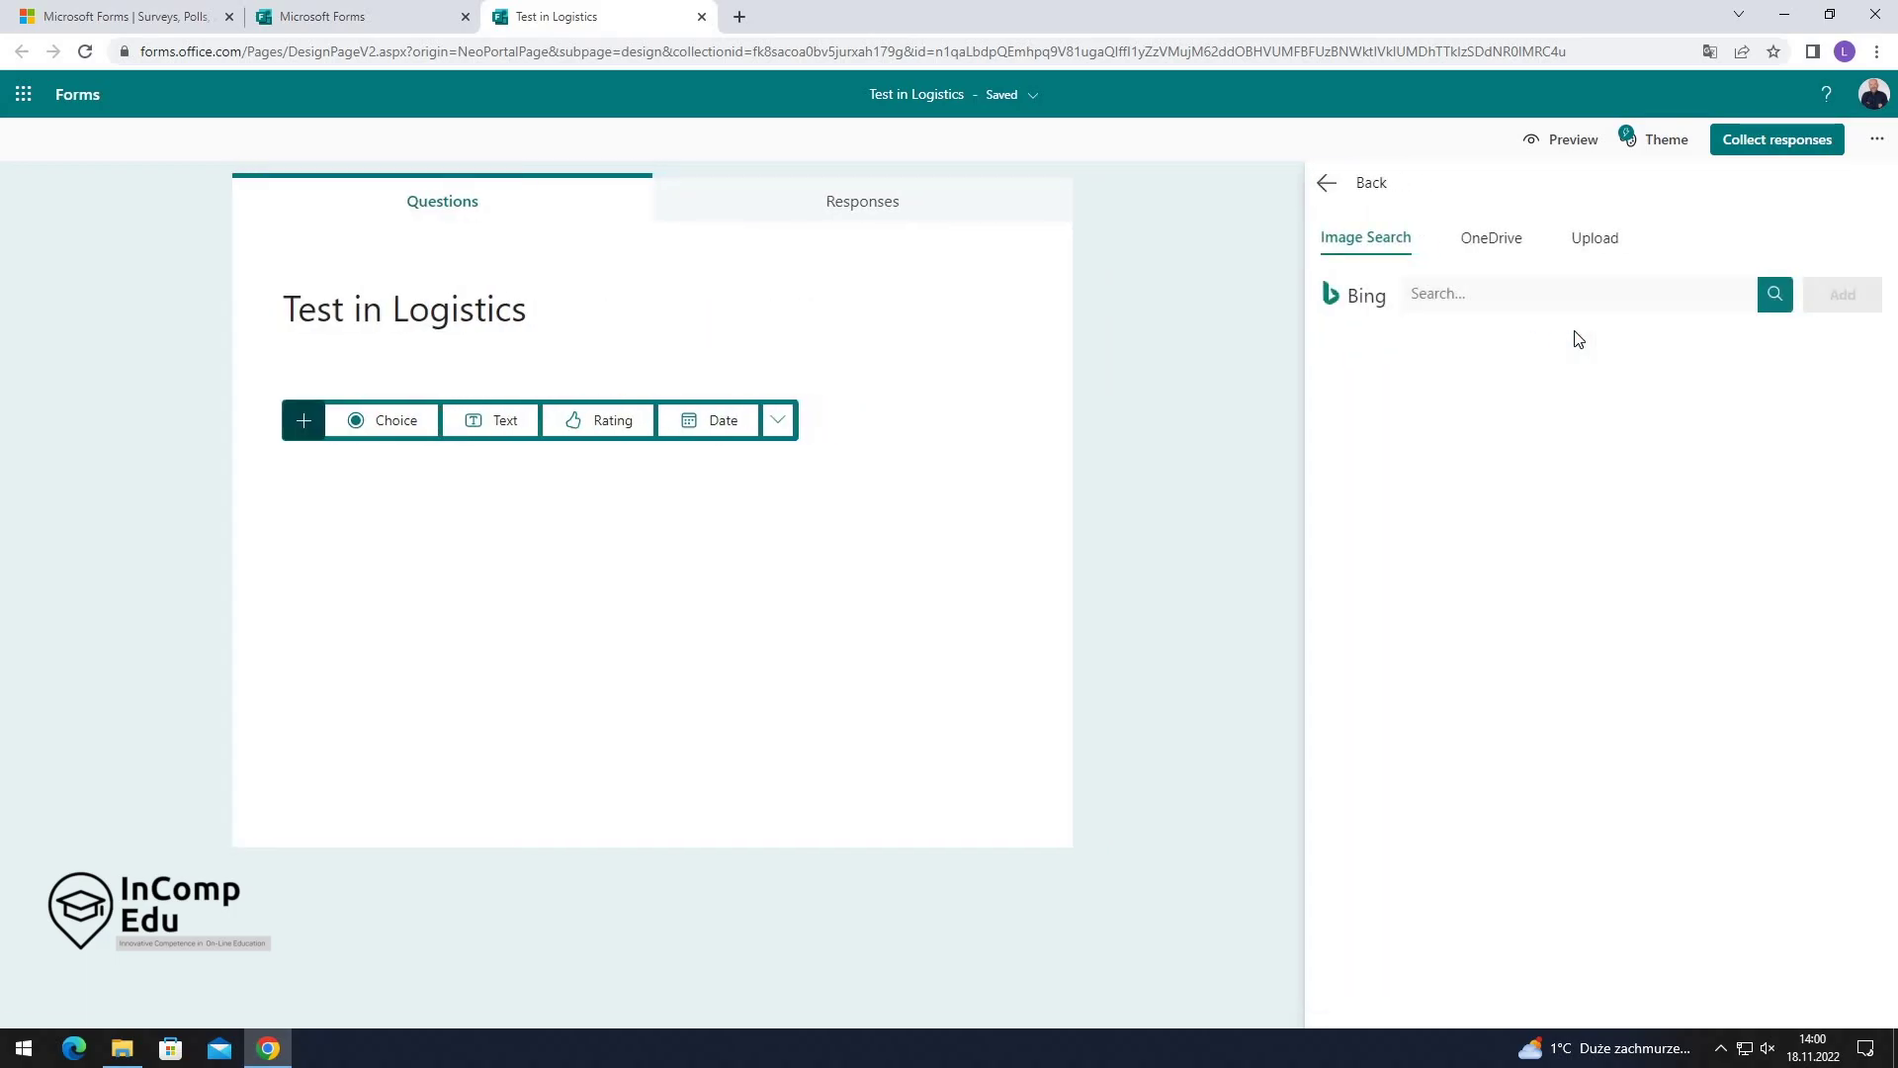
pyautogui.click(1596, 242)
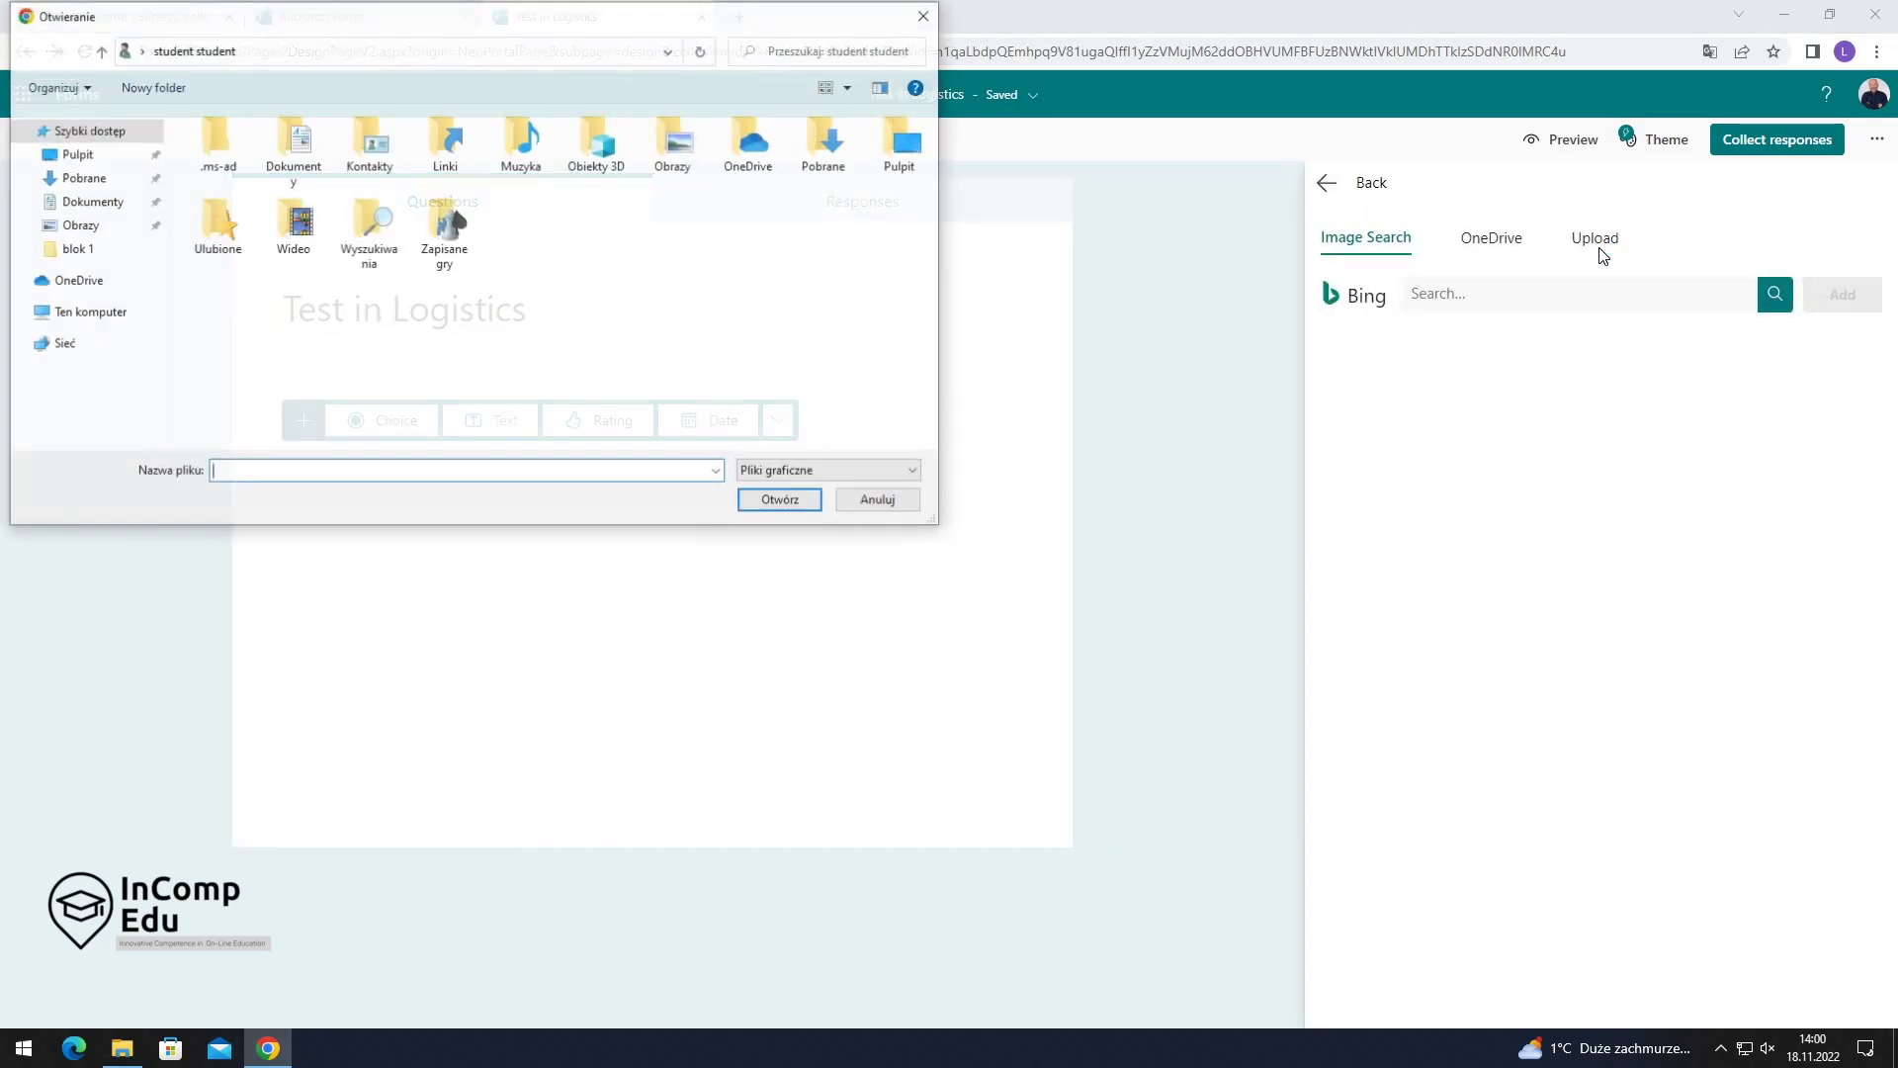
pyautogui.click(552, 201)
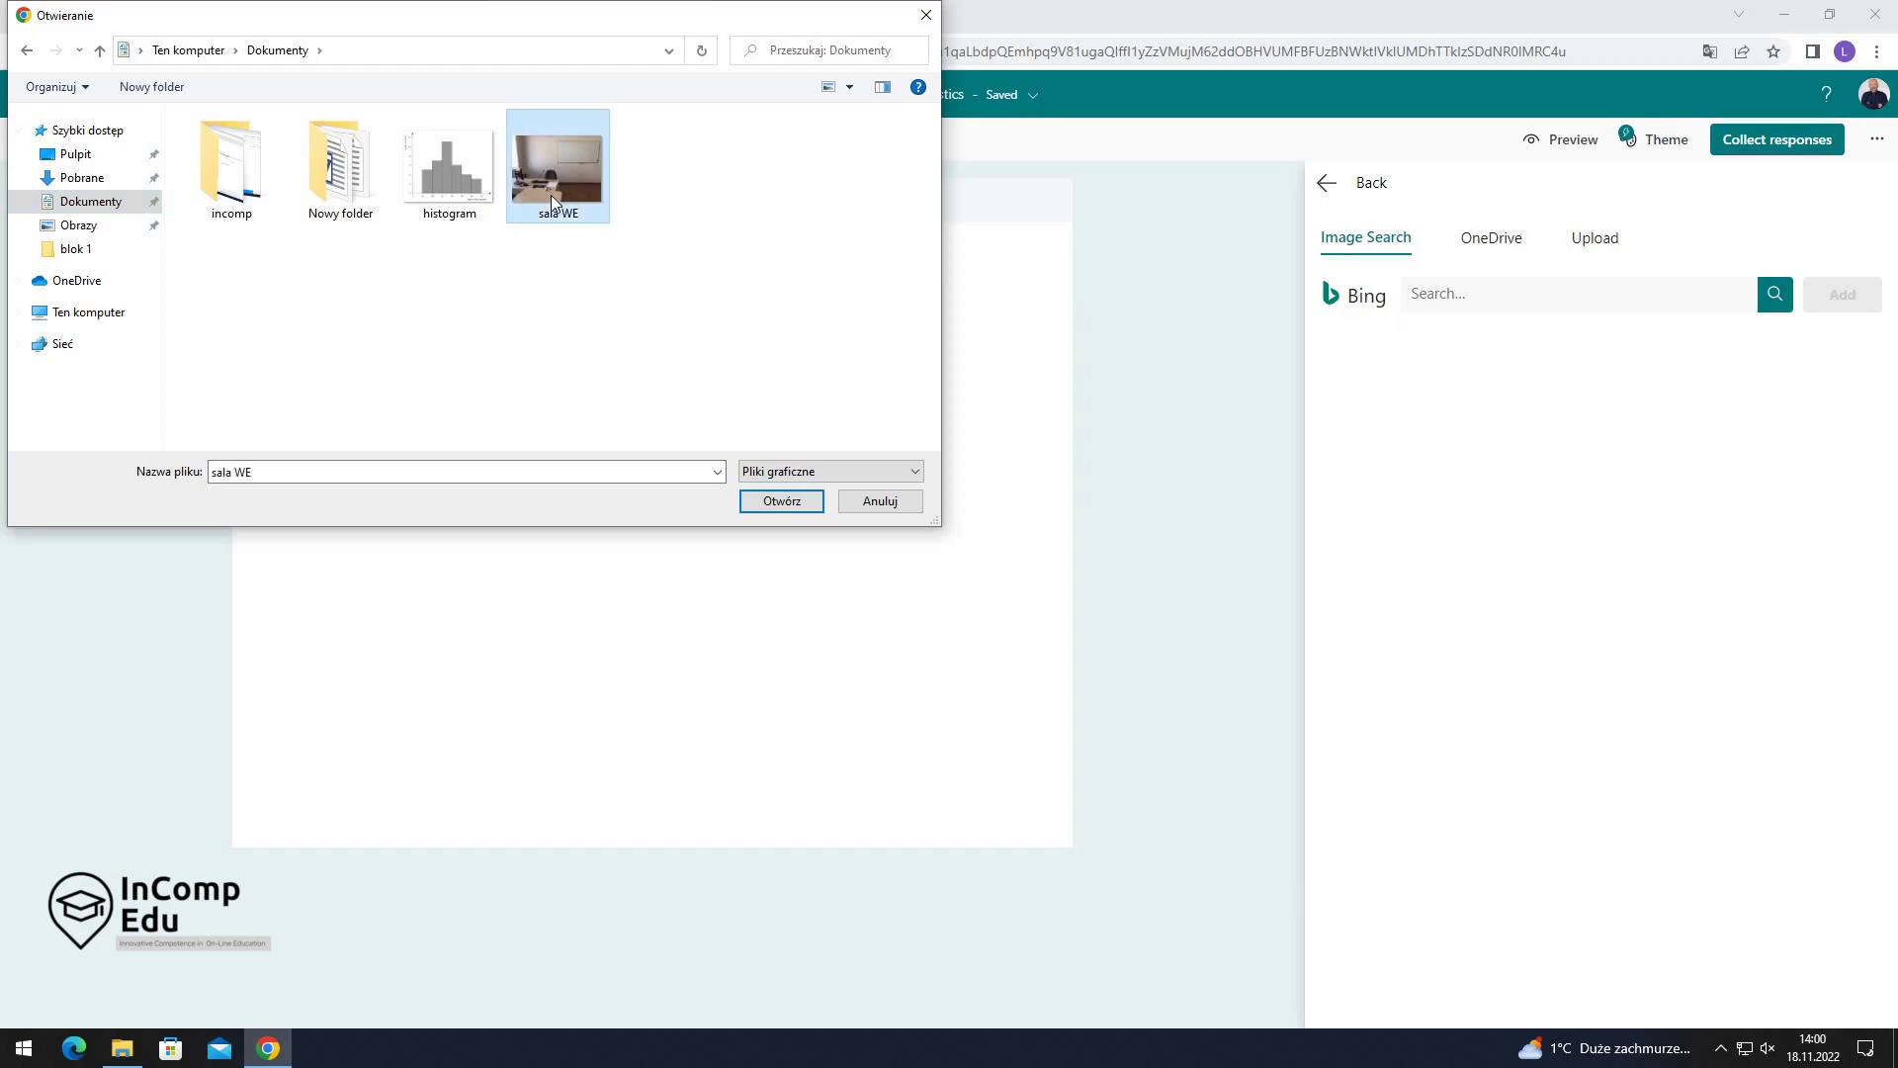
pyautogui.click(775, 500)
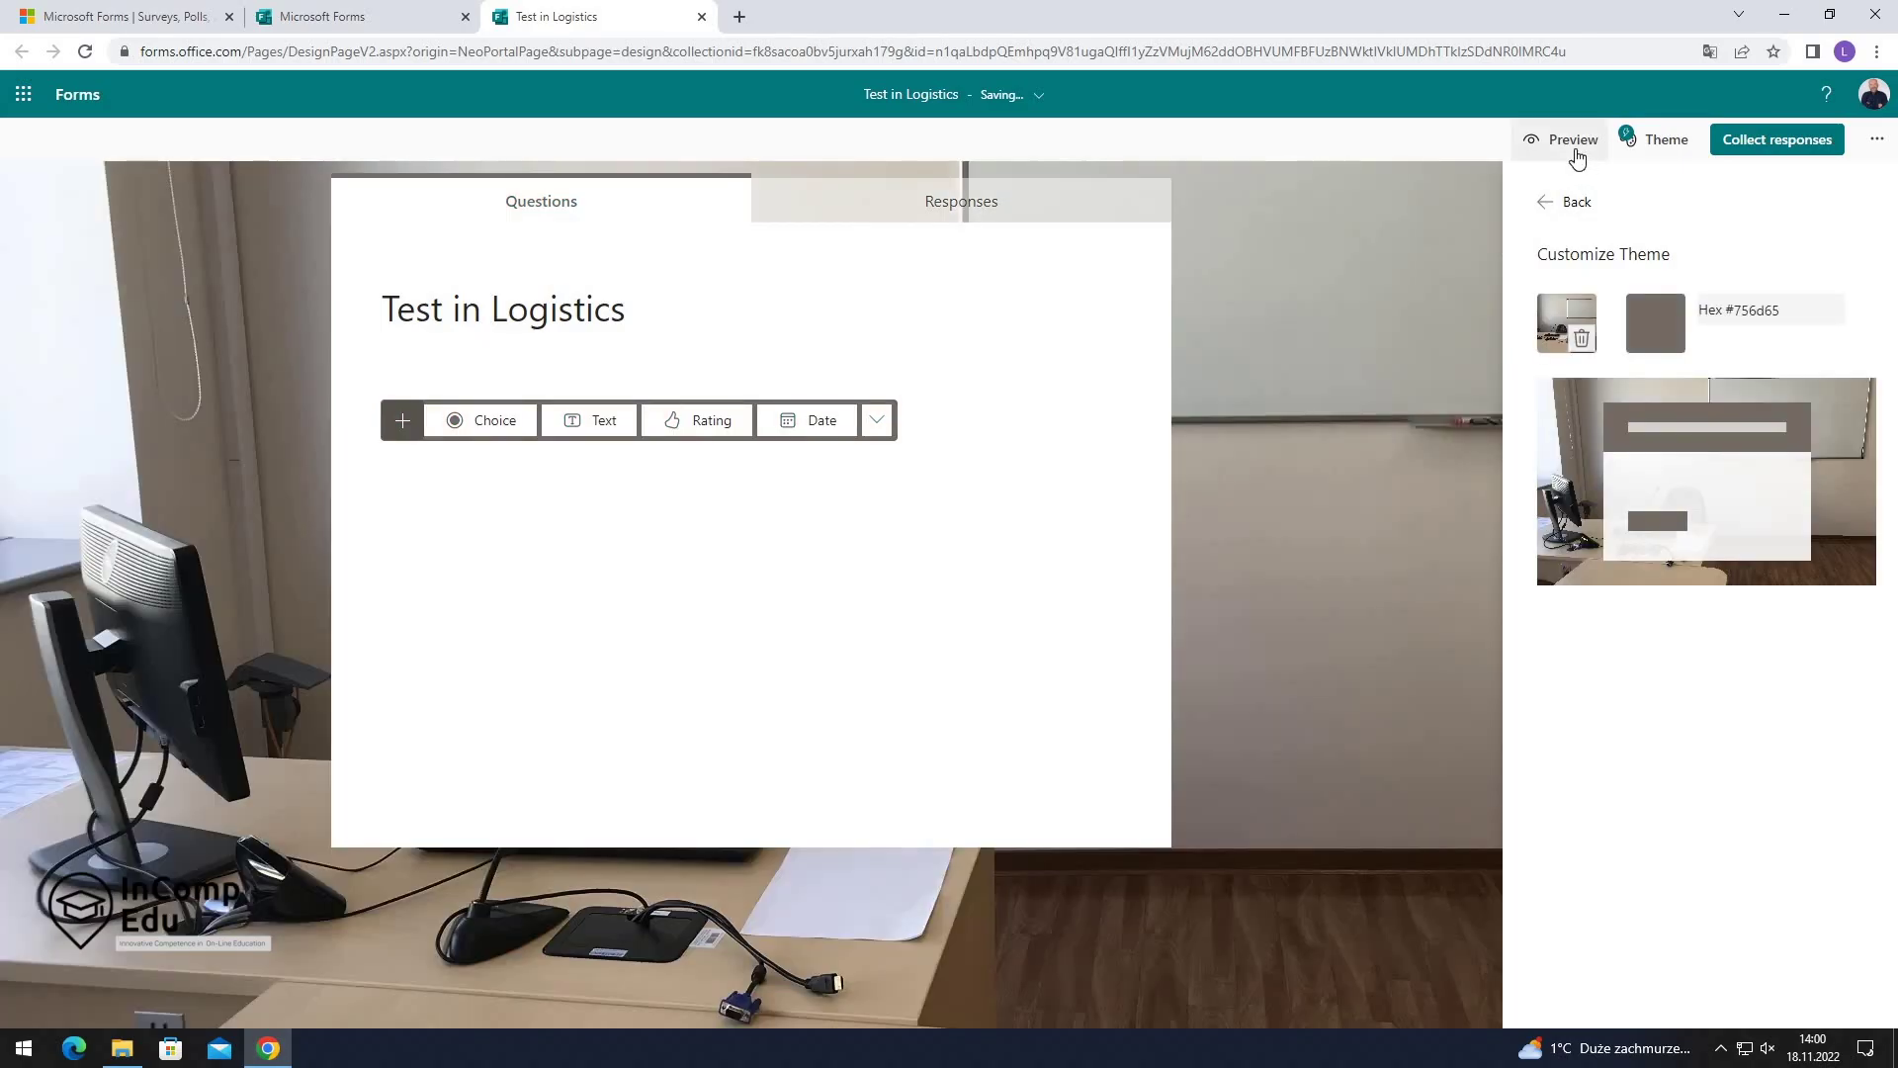
pyautogui.click(1575, 150)
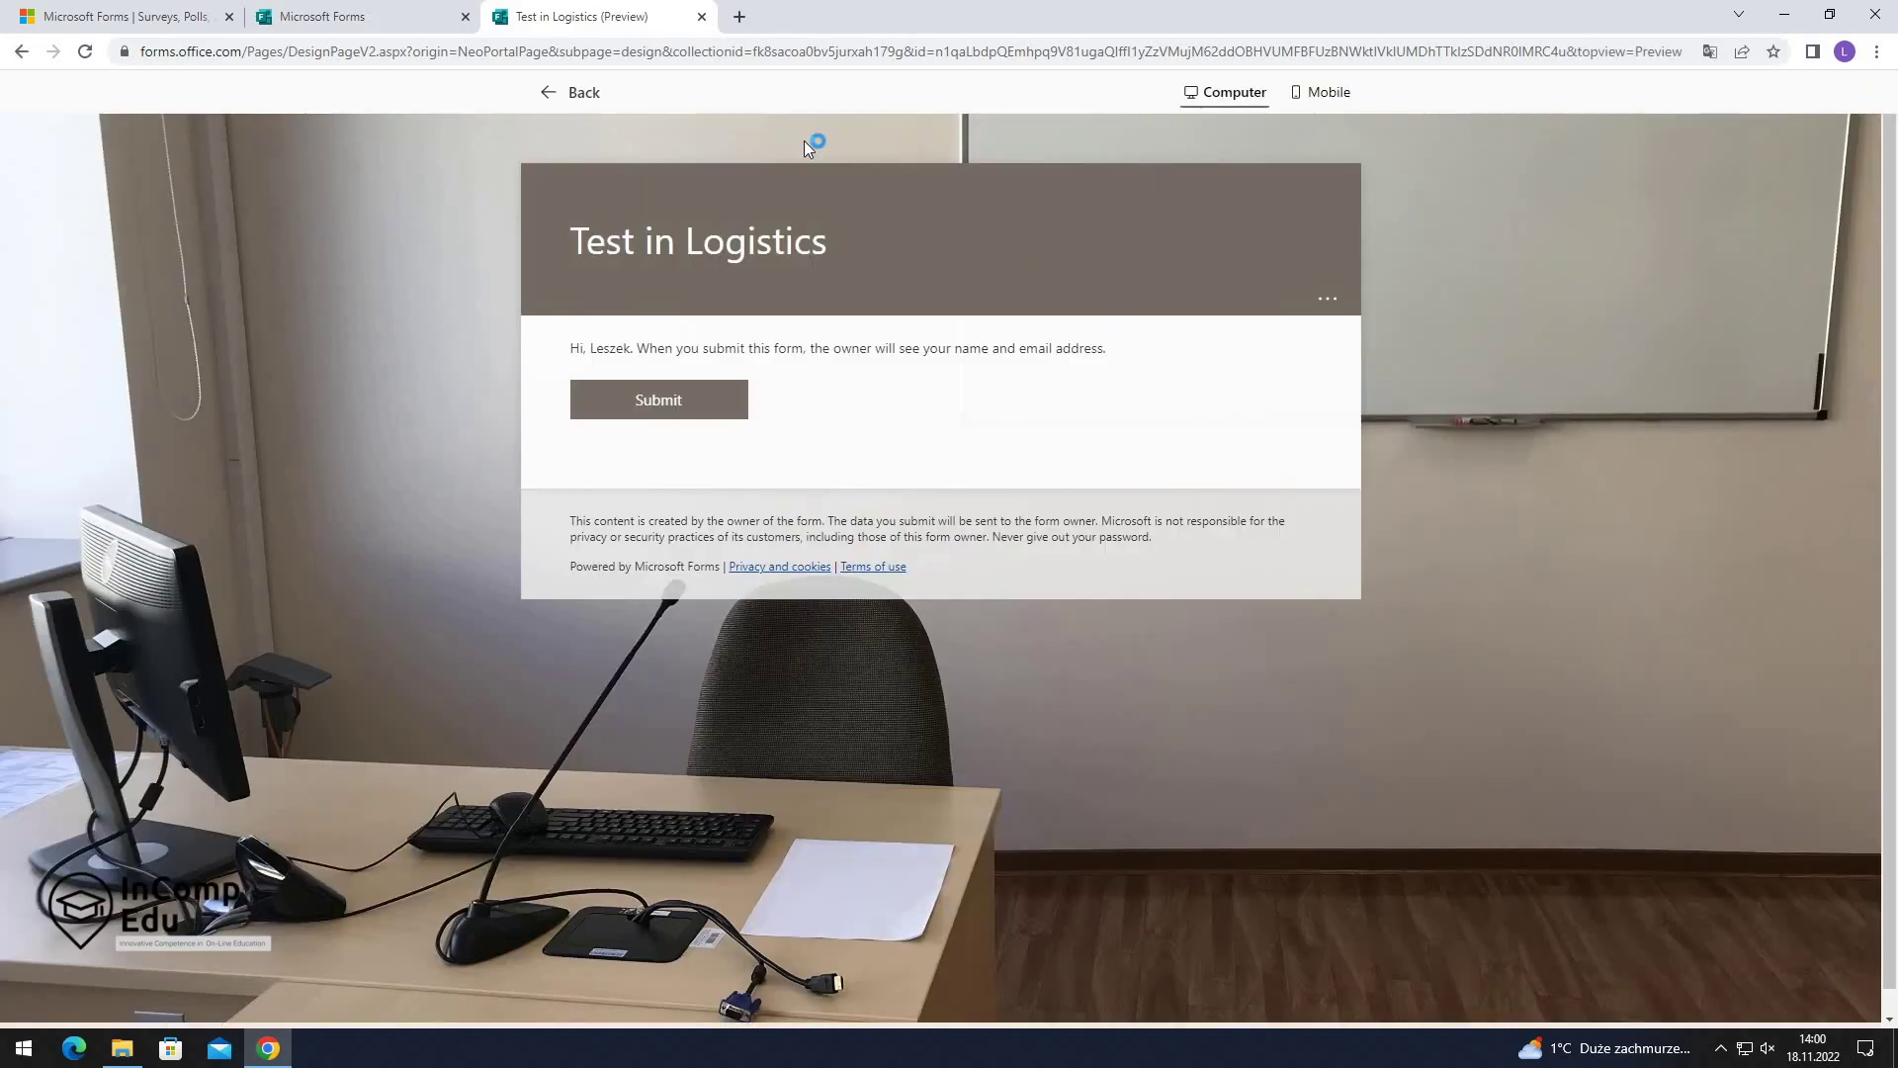
pyautogui.click(570, 93)
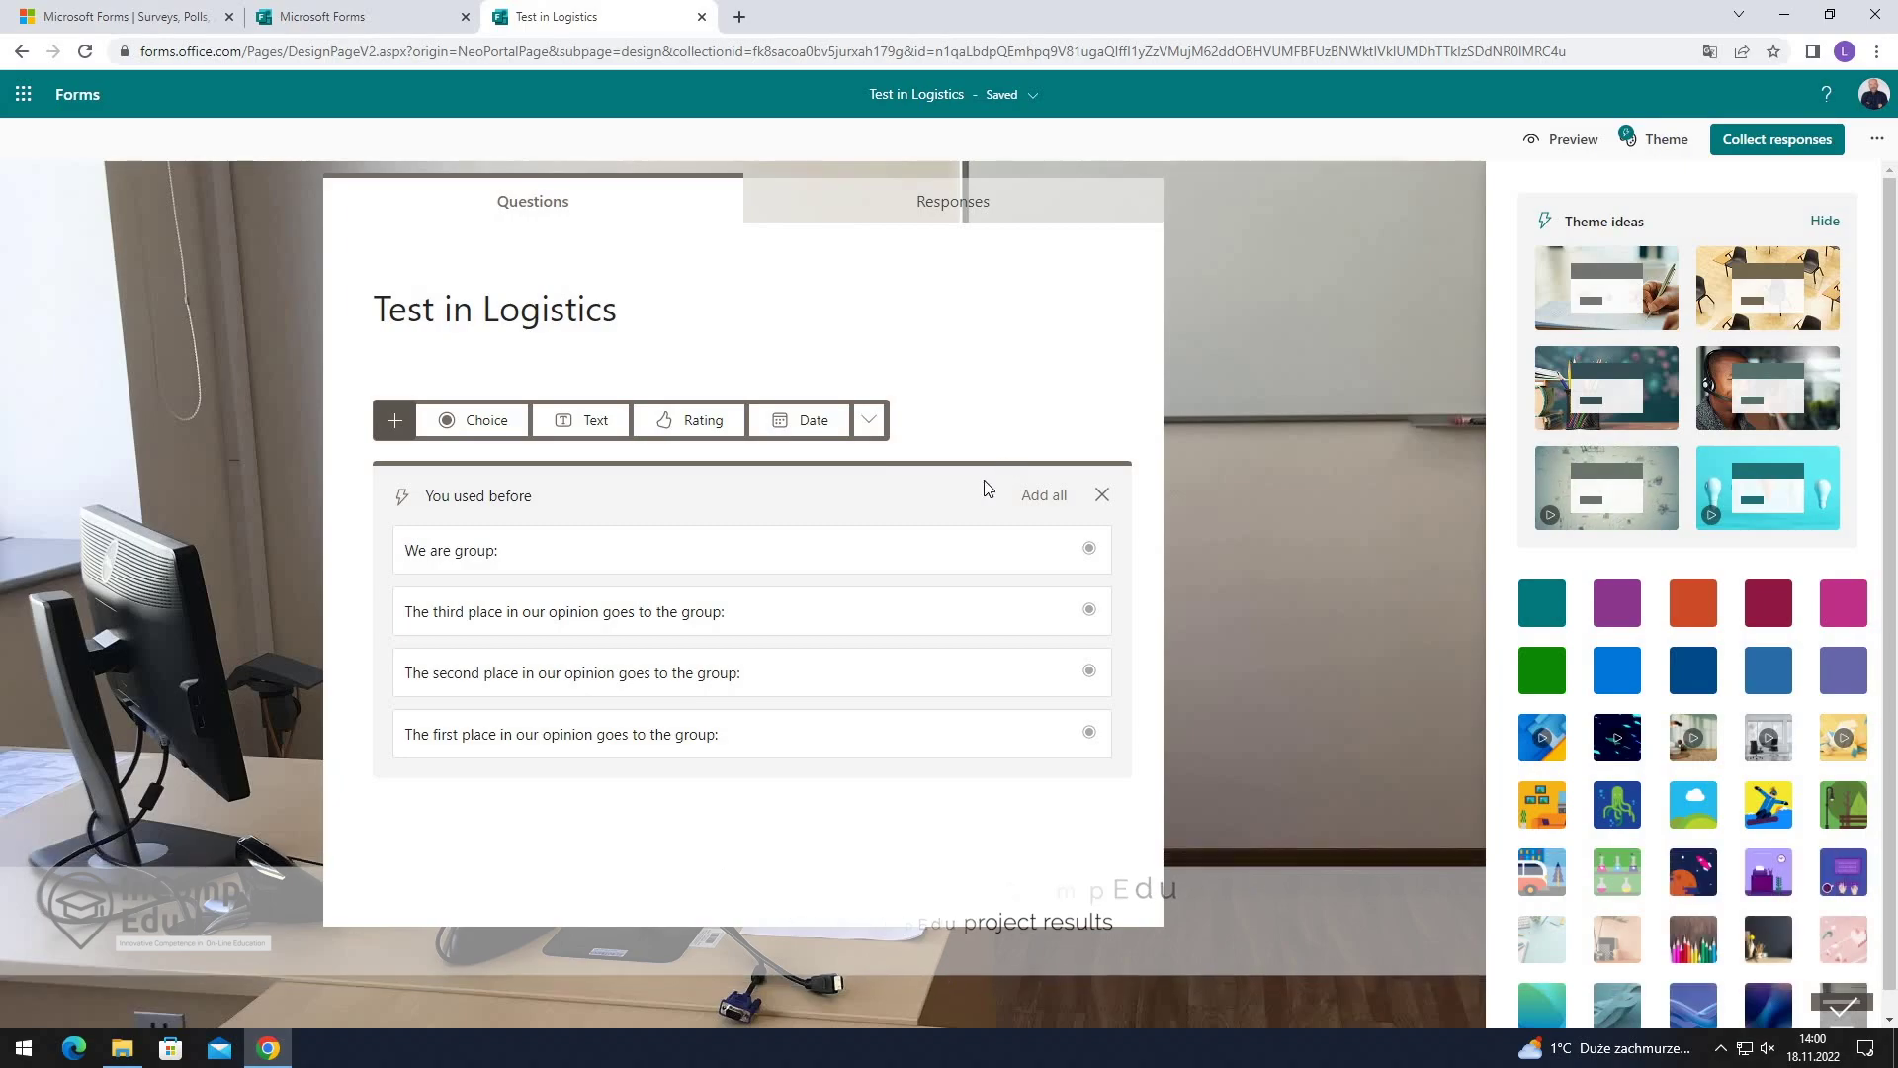
# Add two text questions to the quiz, "Name" and "Student ID Number".
pyautogui.click(589, 419)
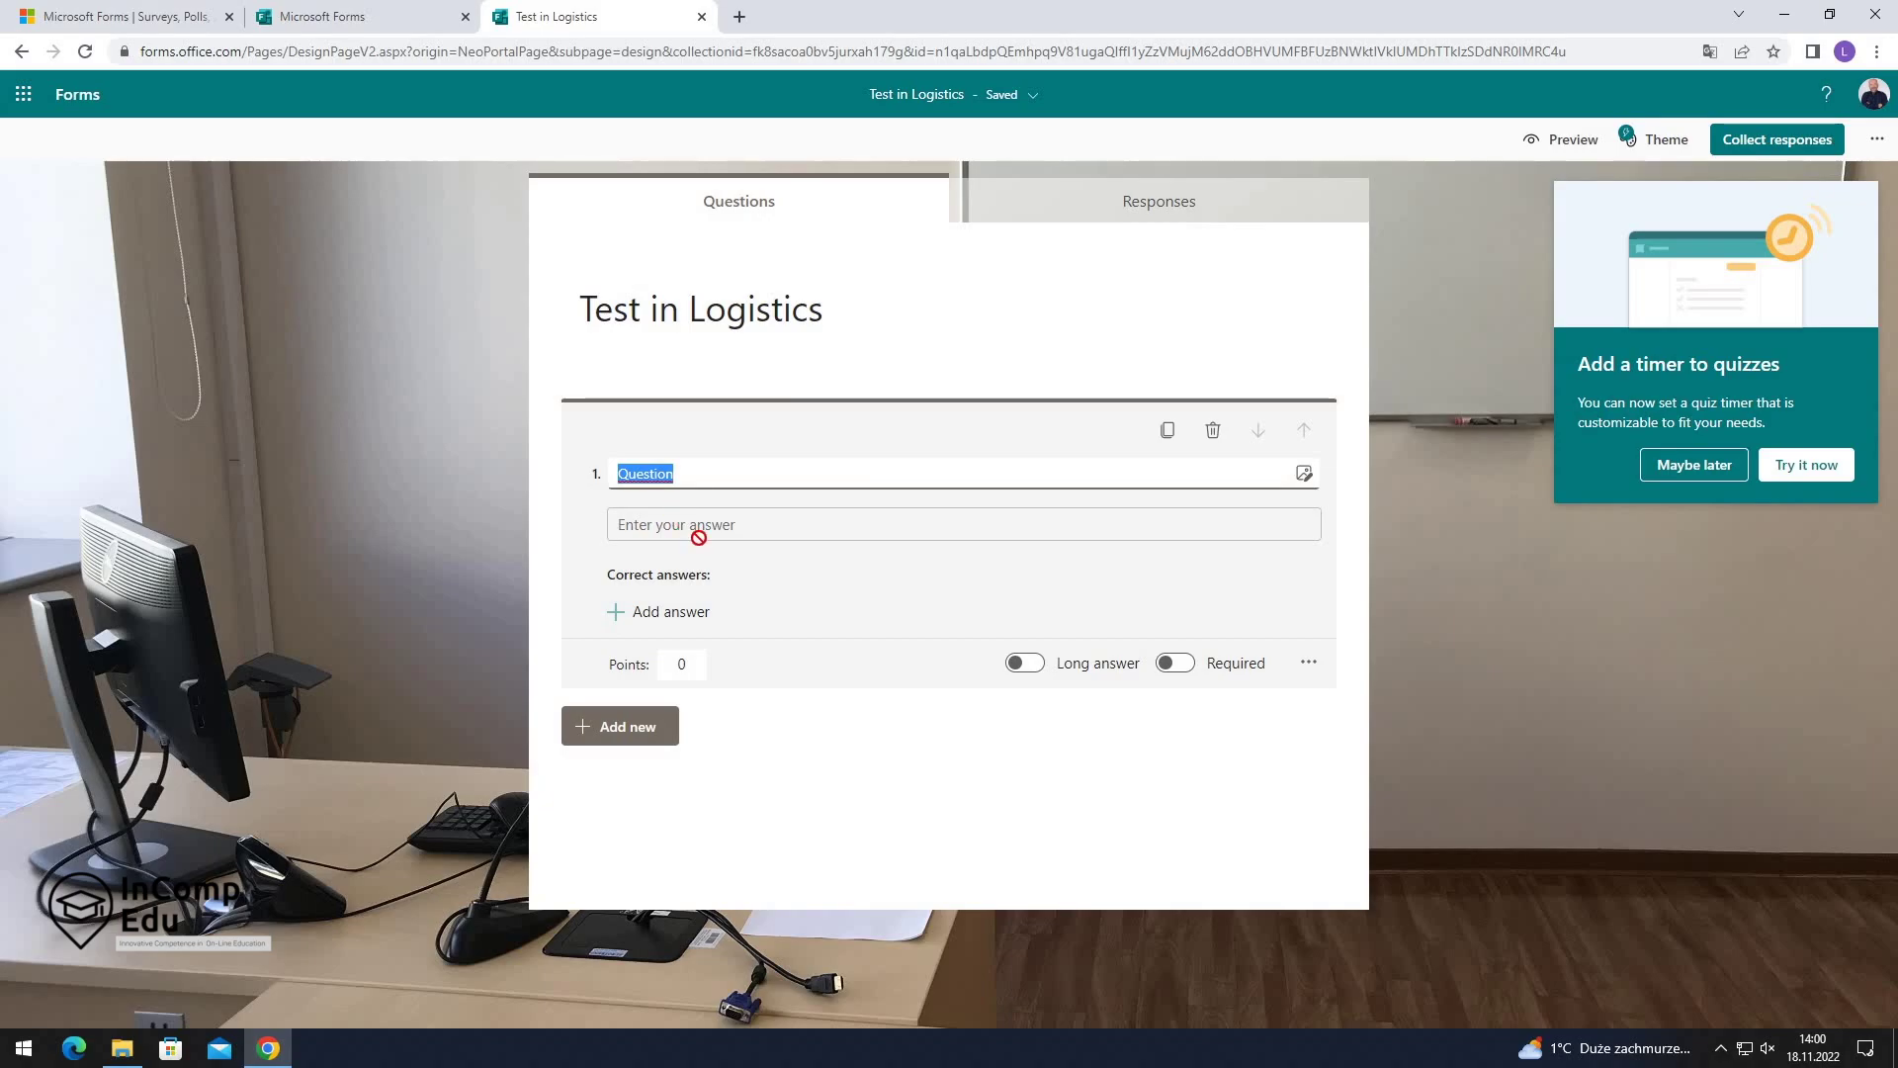
pyautogui.write('Name')
pyautogui.click(669, 734)
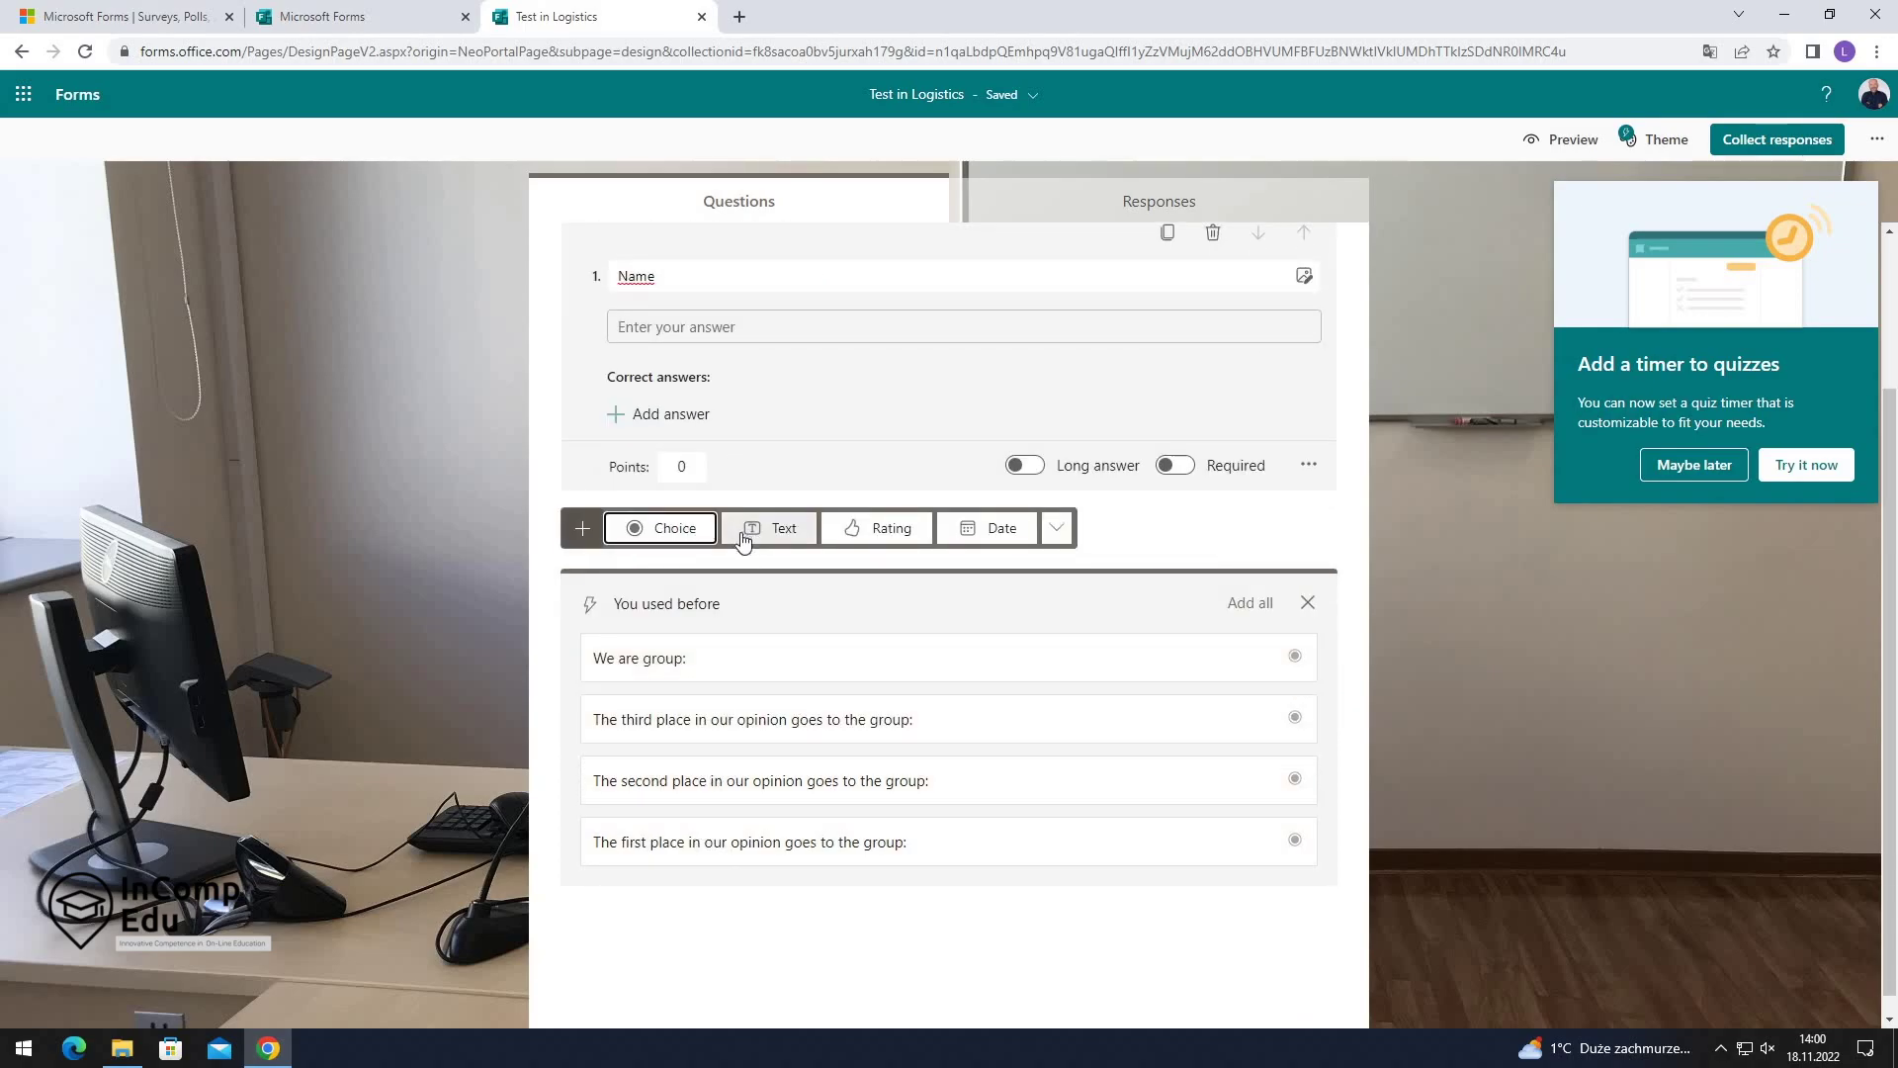
pyautogui.click(744, 540)
pyautogui.write('Stud')
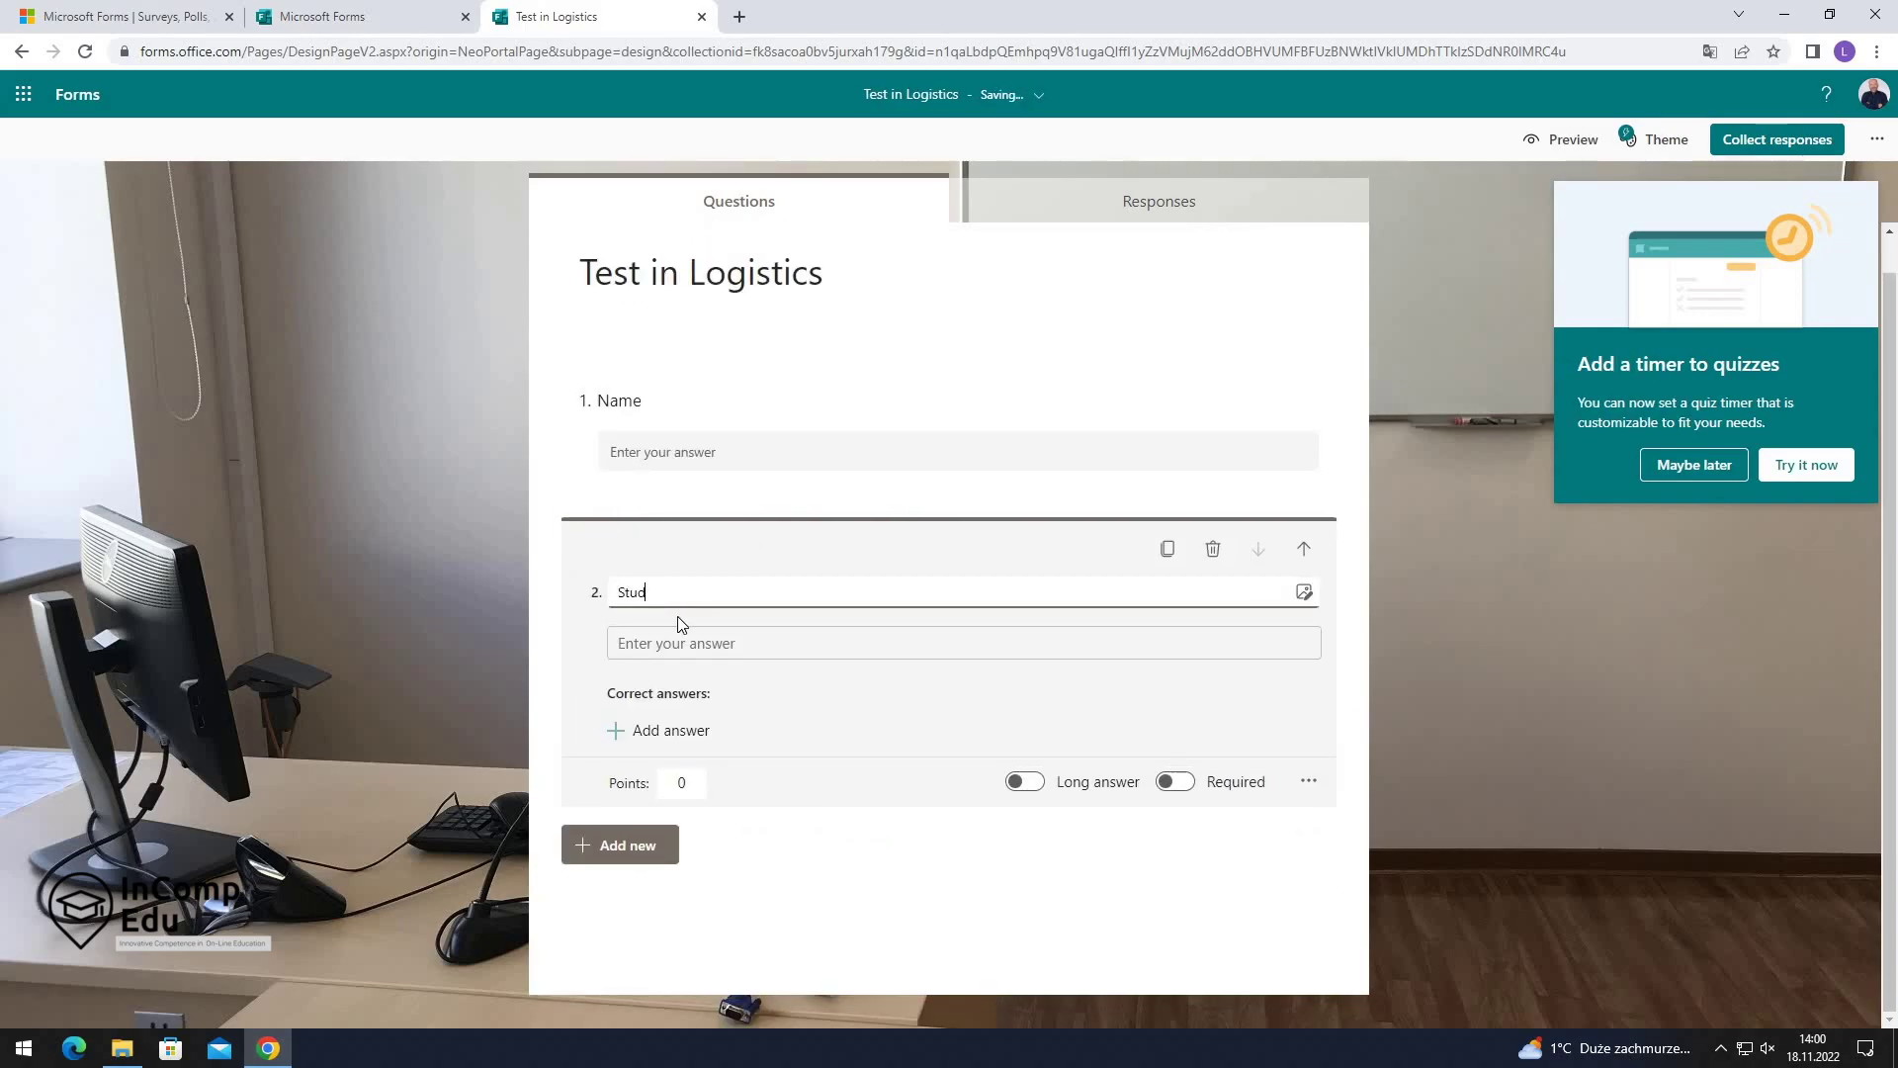
pyautogui.write('ent ID Number')
# Dismiss the quiz timer suggestion and open the quiz settings to review who can respond and the response options.
pyautogui.click(1758, 478)
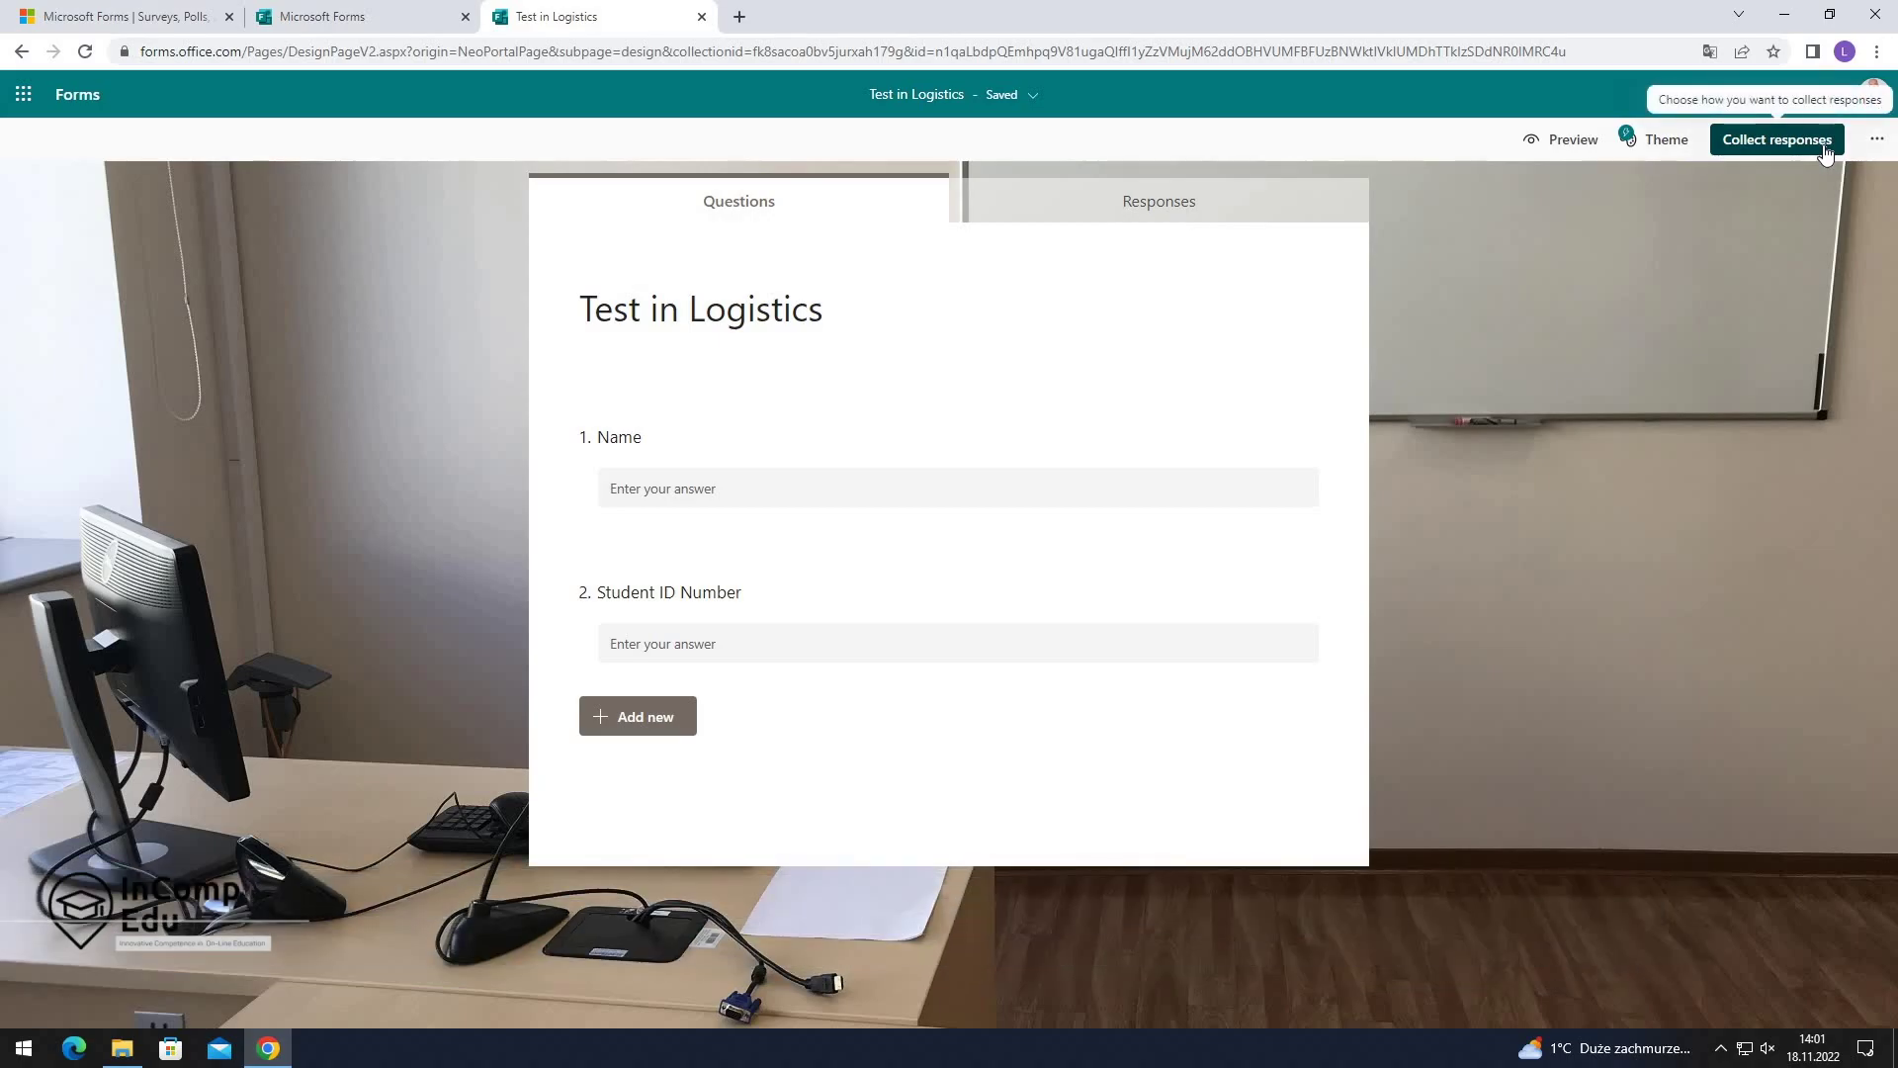
pyautogui.click(1875, 140)
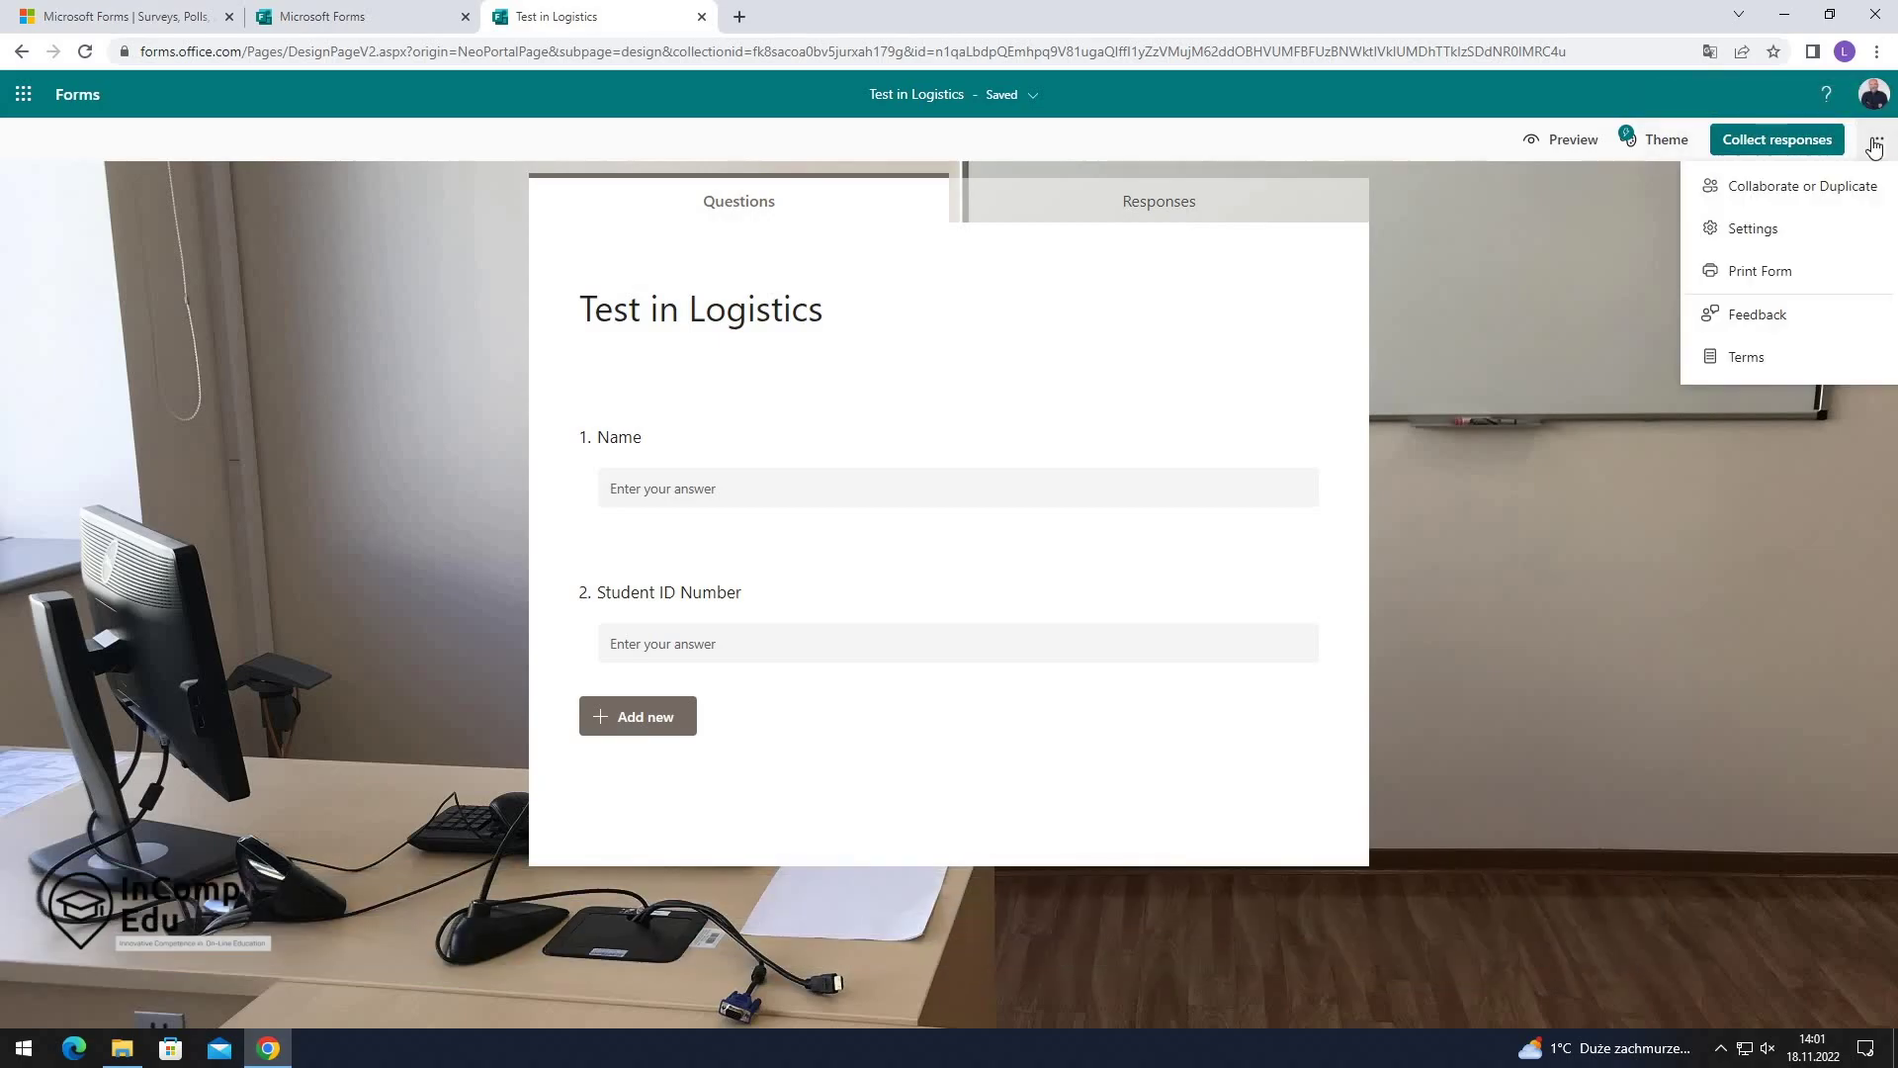
pyautogui.click(1764, 236)
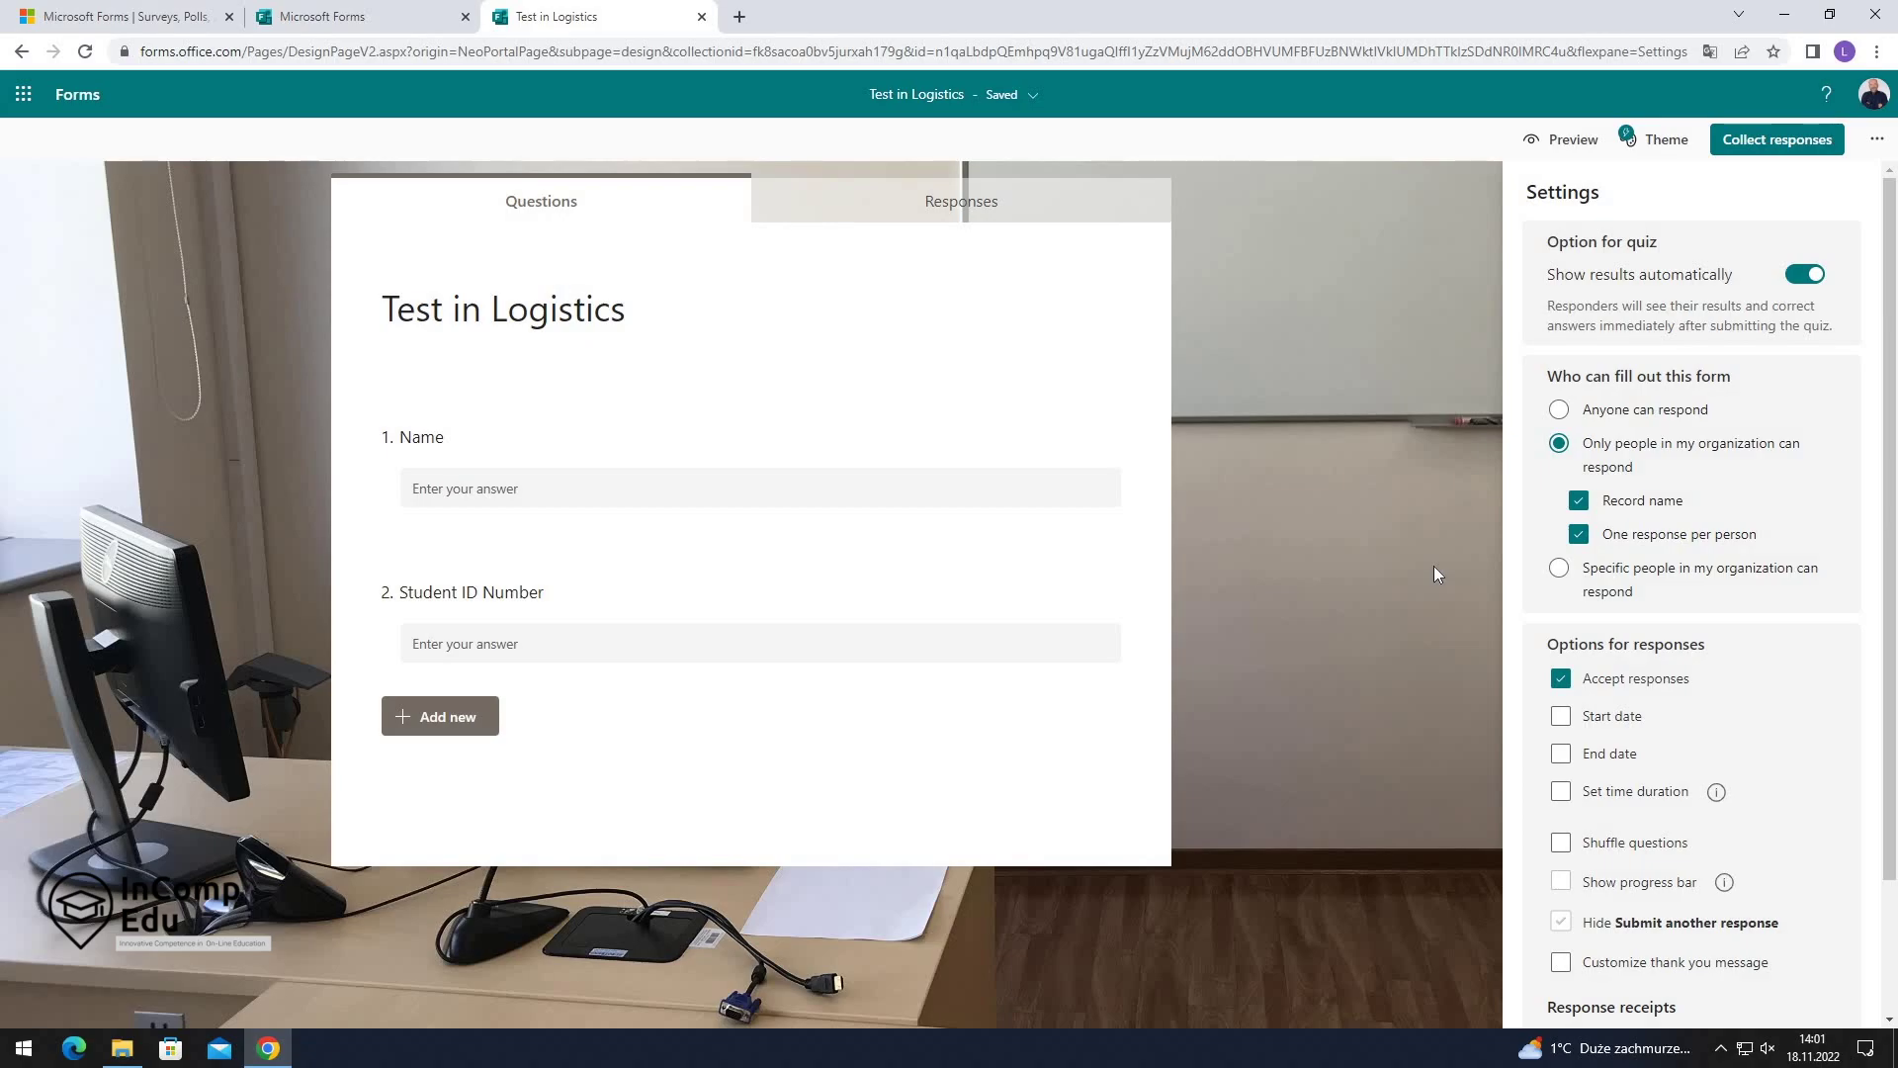
# Look over the additional question types and add a choice question reading "The picture shows".
pyautogui.click(465, 728)
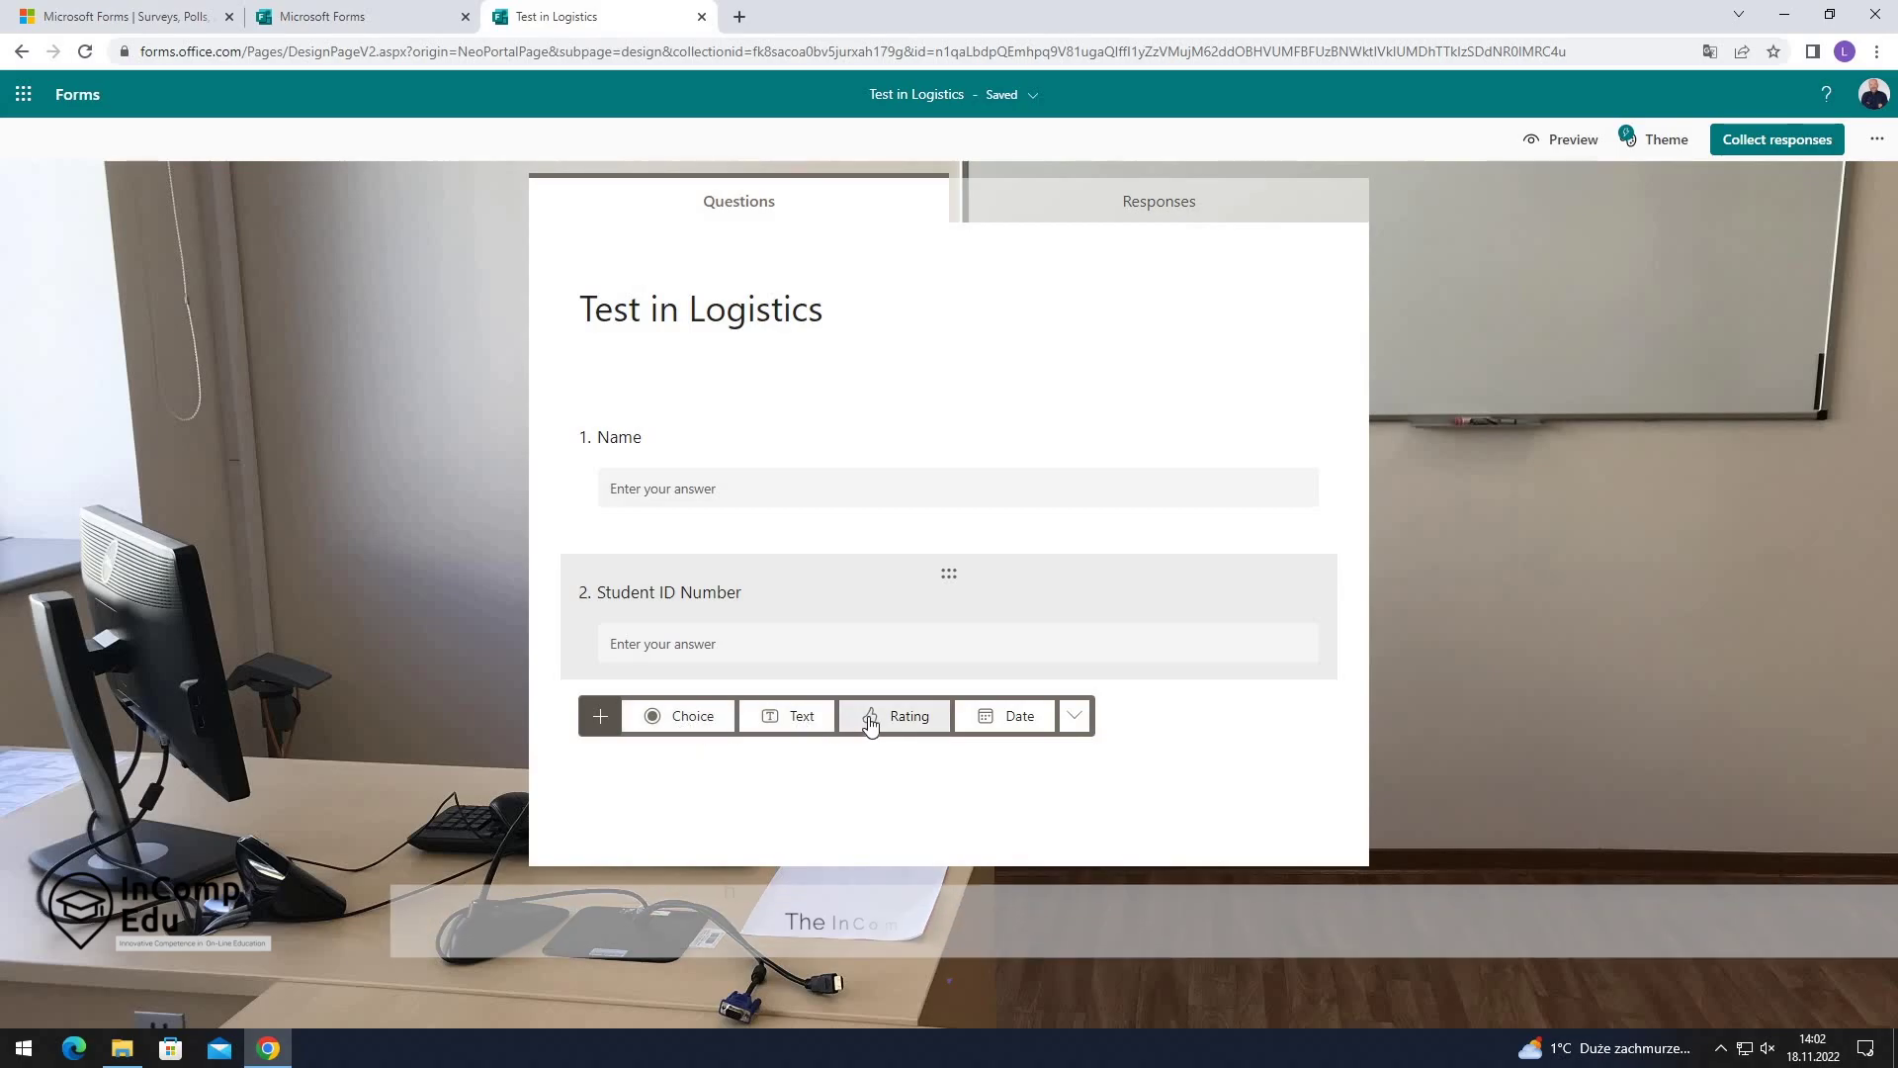
pyautogui.click(1073, 723)
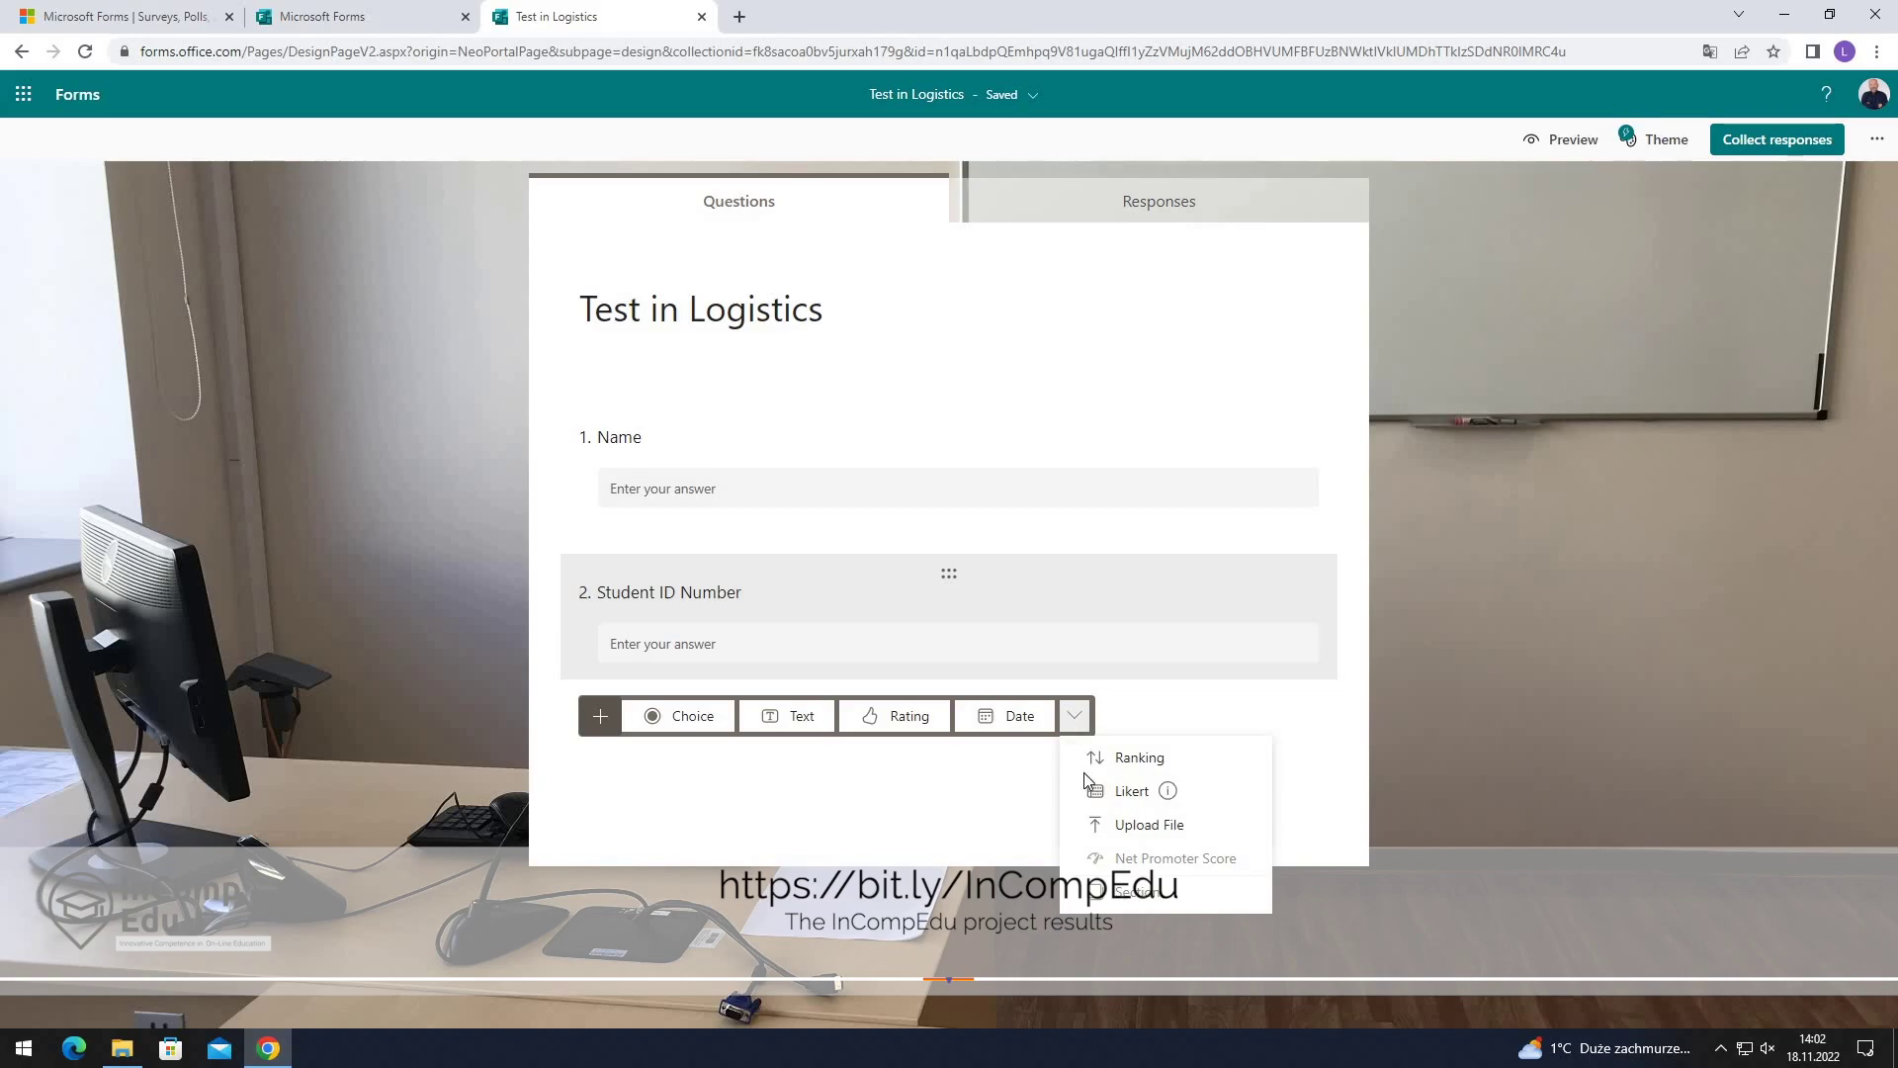
pyautogui.moveTo(1088, 780)
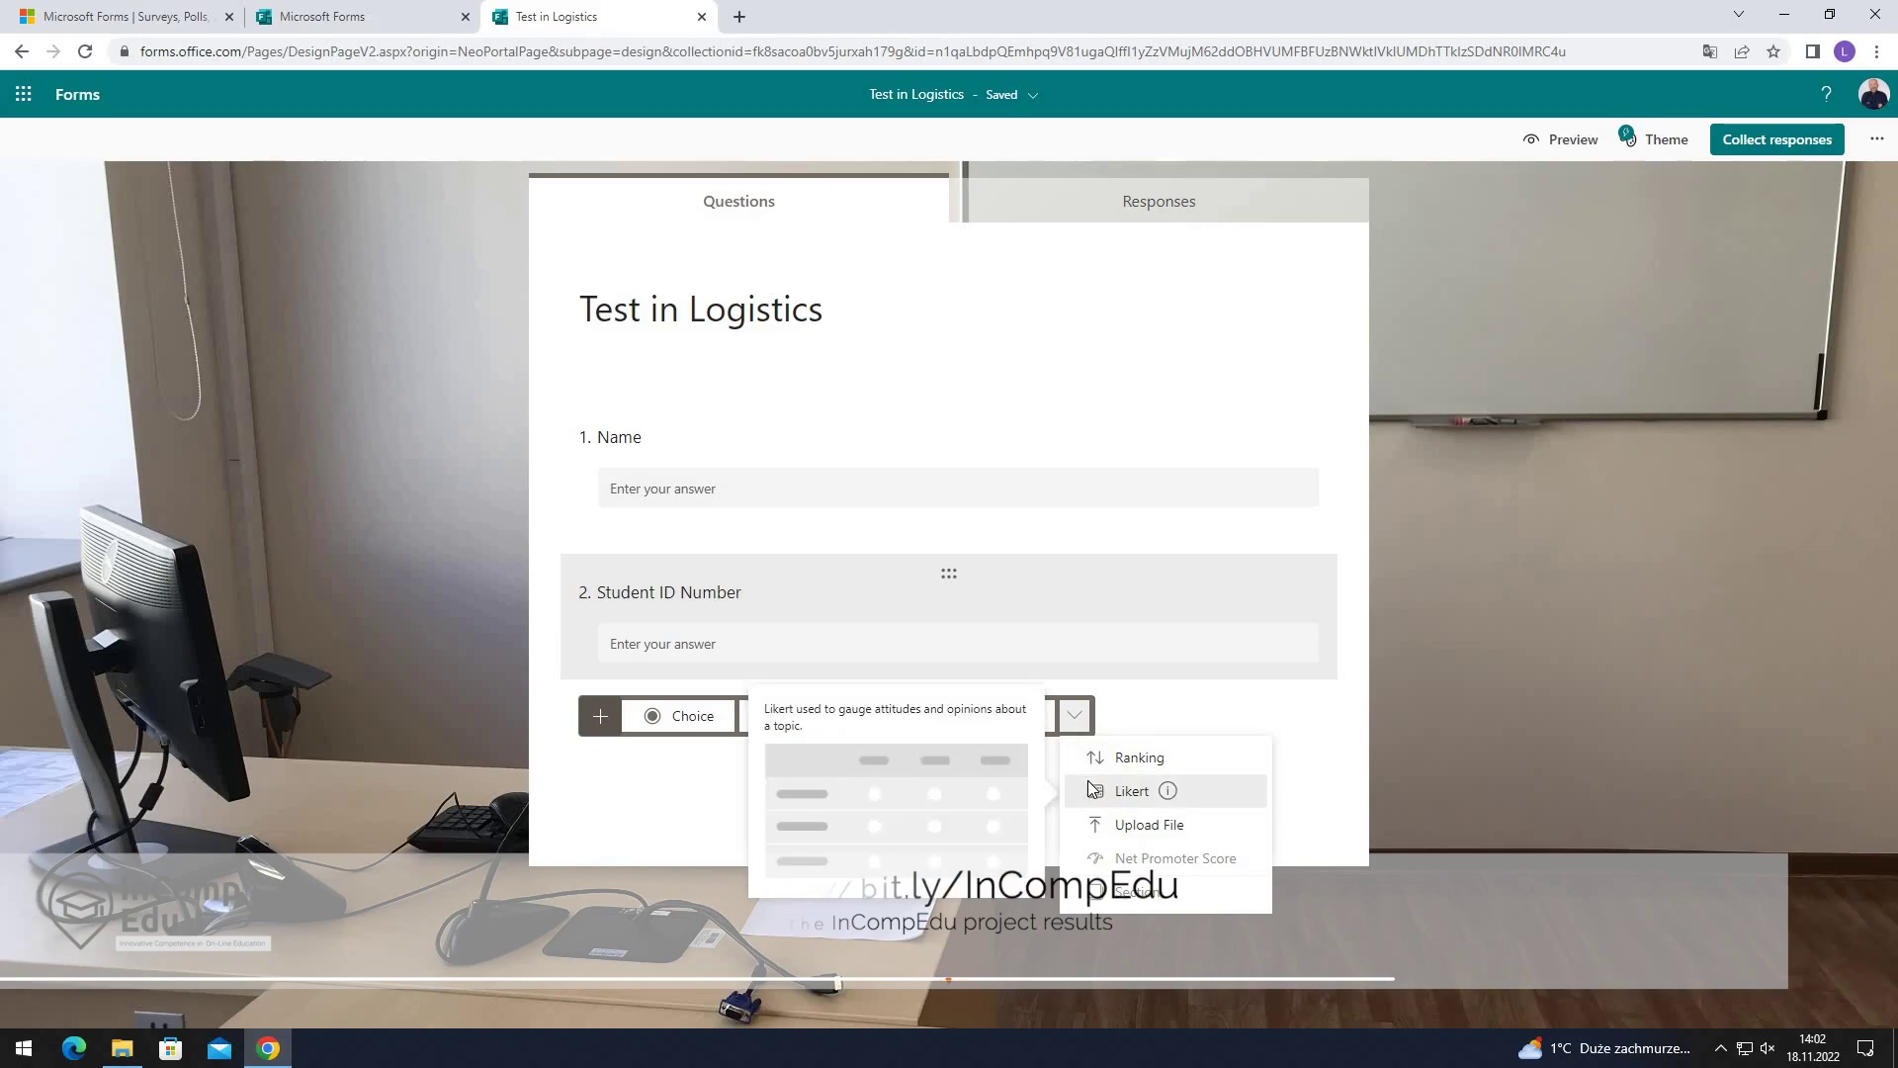
pyautogui.click(678, 728)
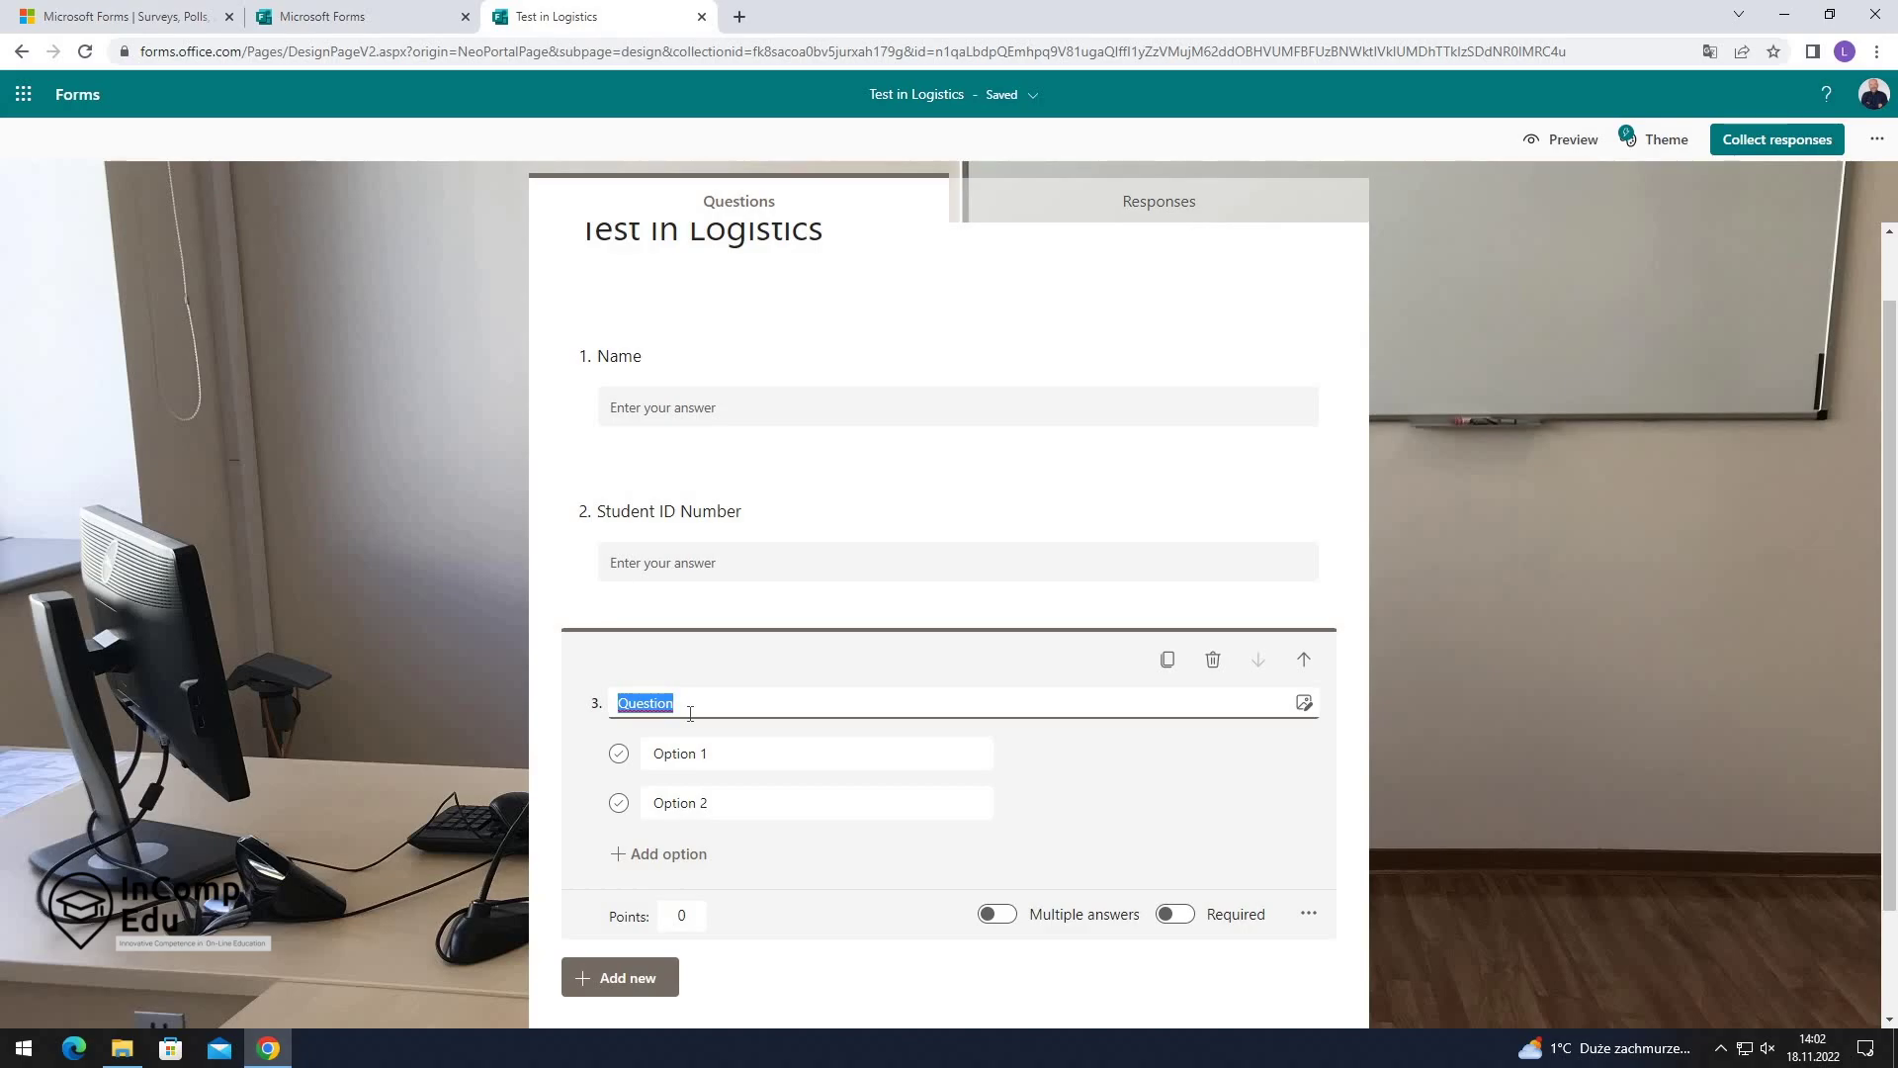
pyautogui.write('The picture shows')
# Insert the "histogram" image from Dokumenty into the "The picture shows" question.
pyautogui.click(1304, 704)
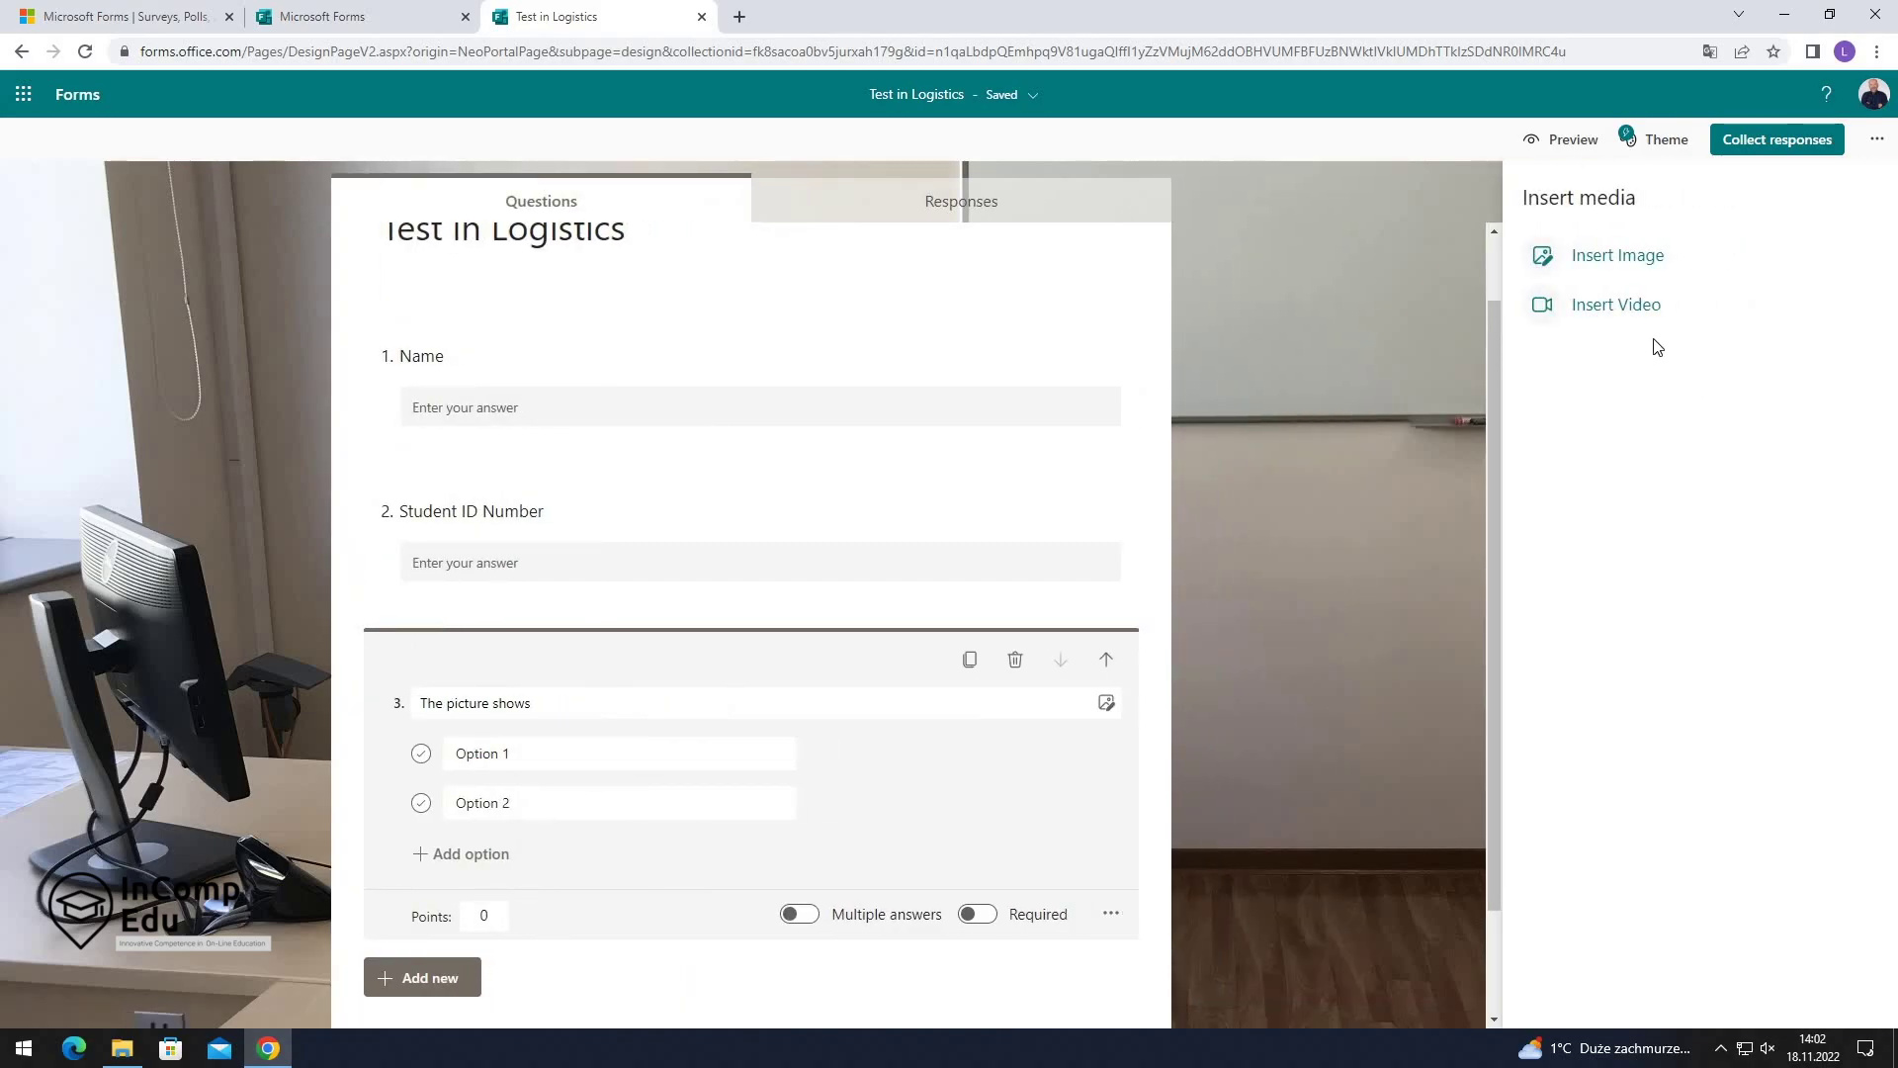
pyautogui.click(1642, 275)
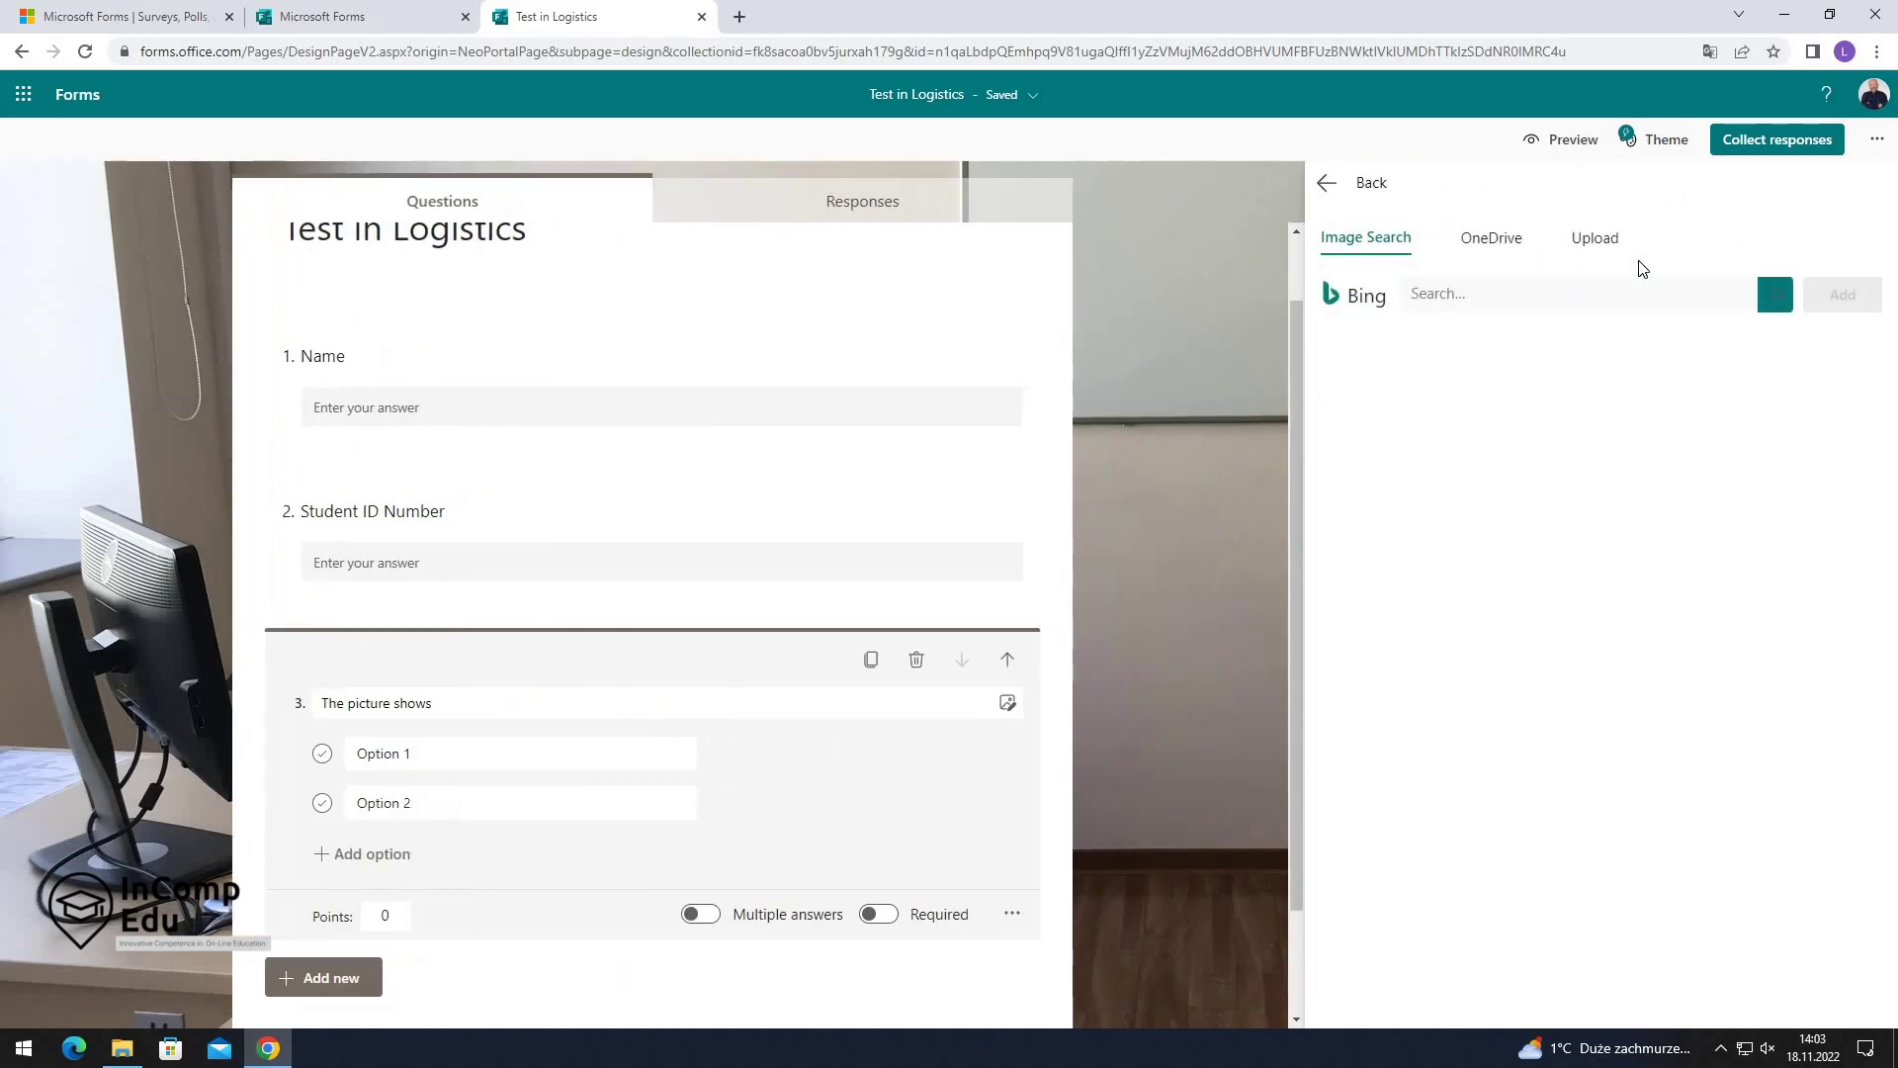
pyautogui.click(1595, 238)
pyautogui.click(480, 202)
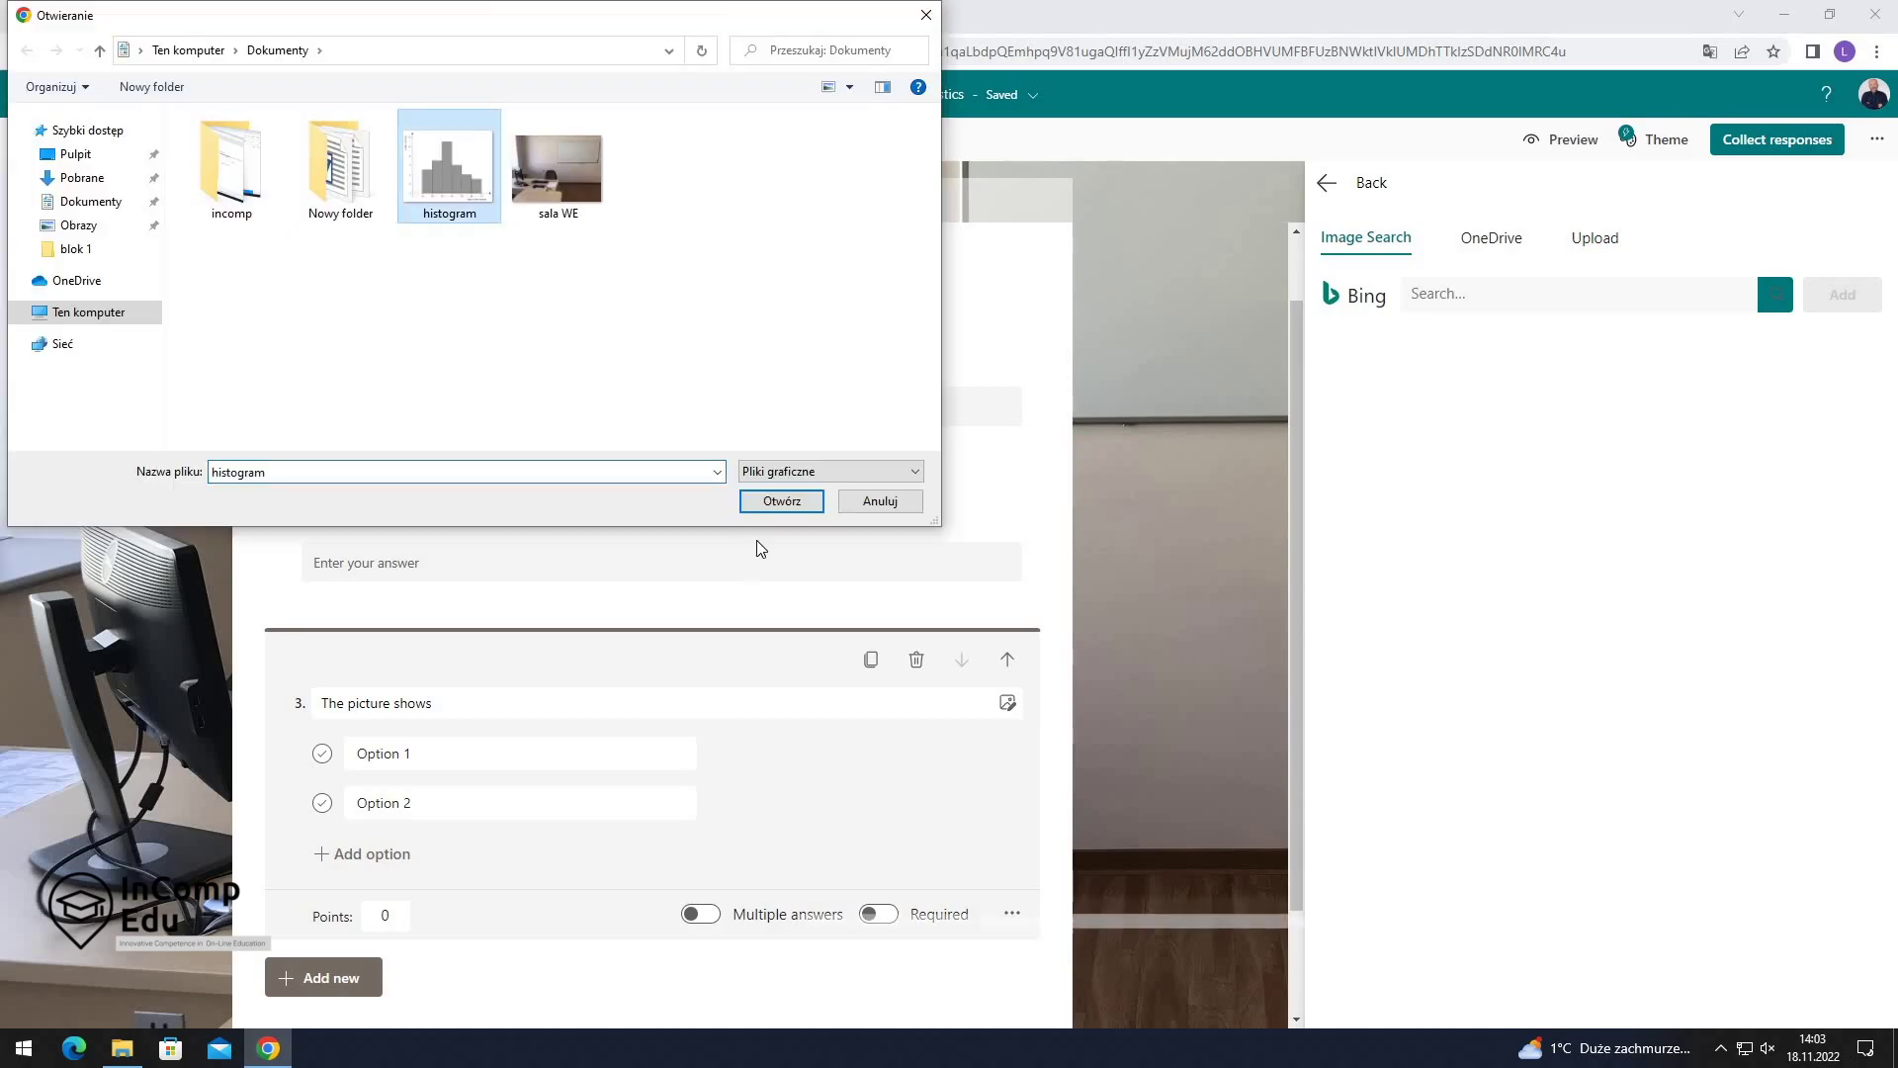
pyautogui.click(791, 506)
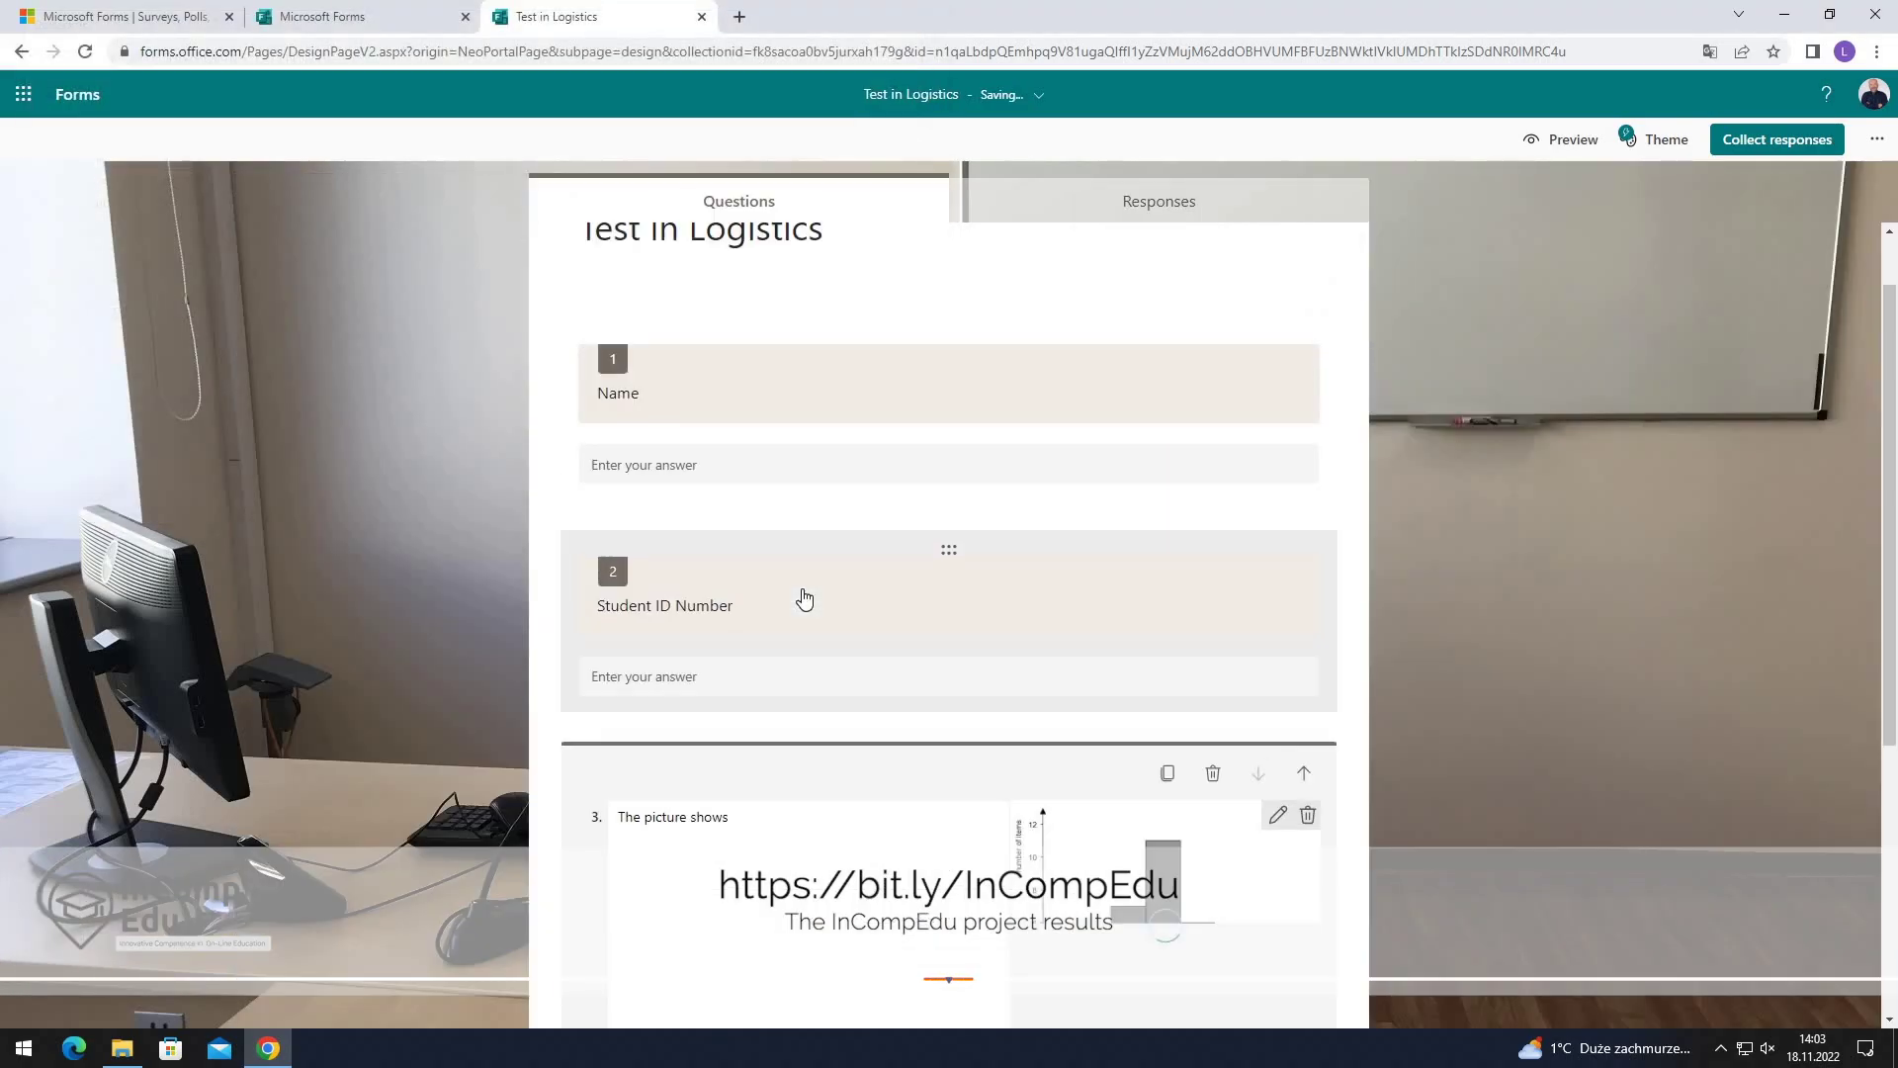
pyautogui.scroll(-4, 825, 661)
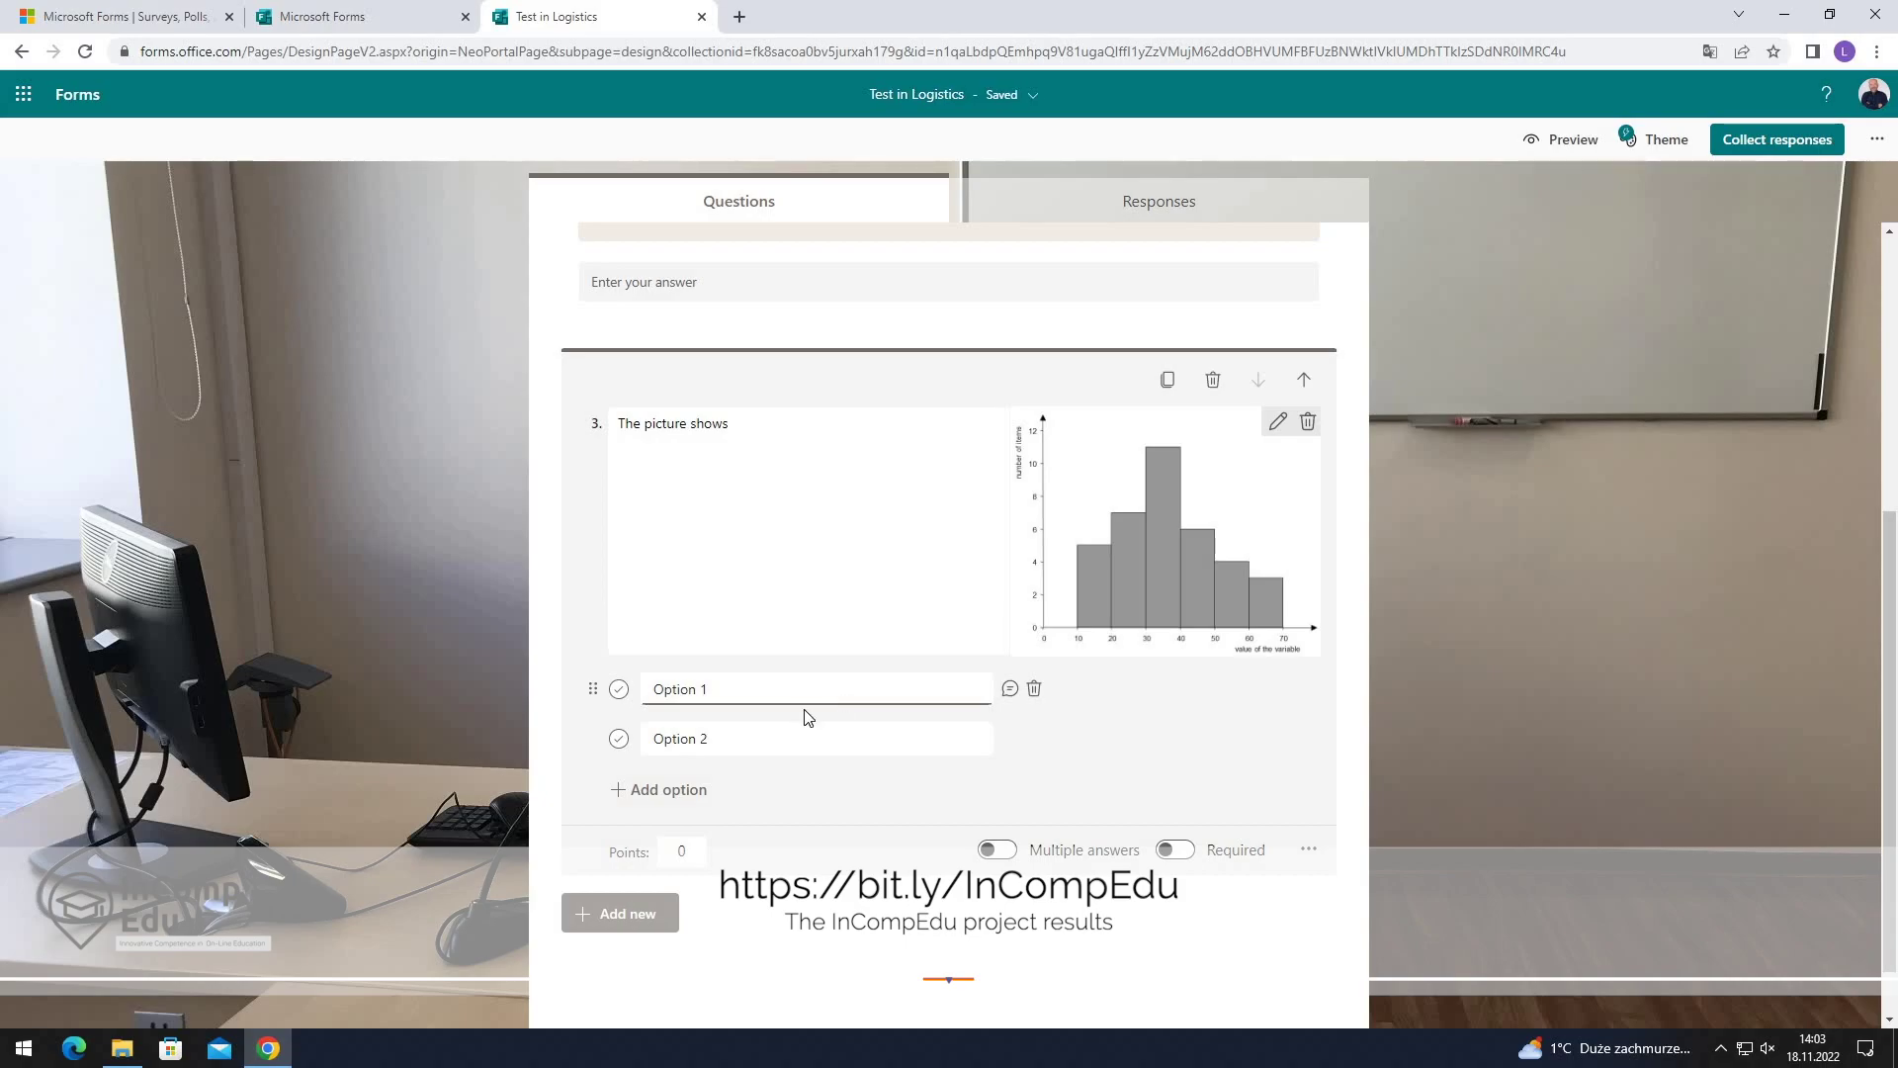
# Enter the answers "pie chart", "line chart", "histogram" and "cartogram" for question 3, and mark "histogram" as correct.
pyautogui.click(796, 695)
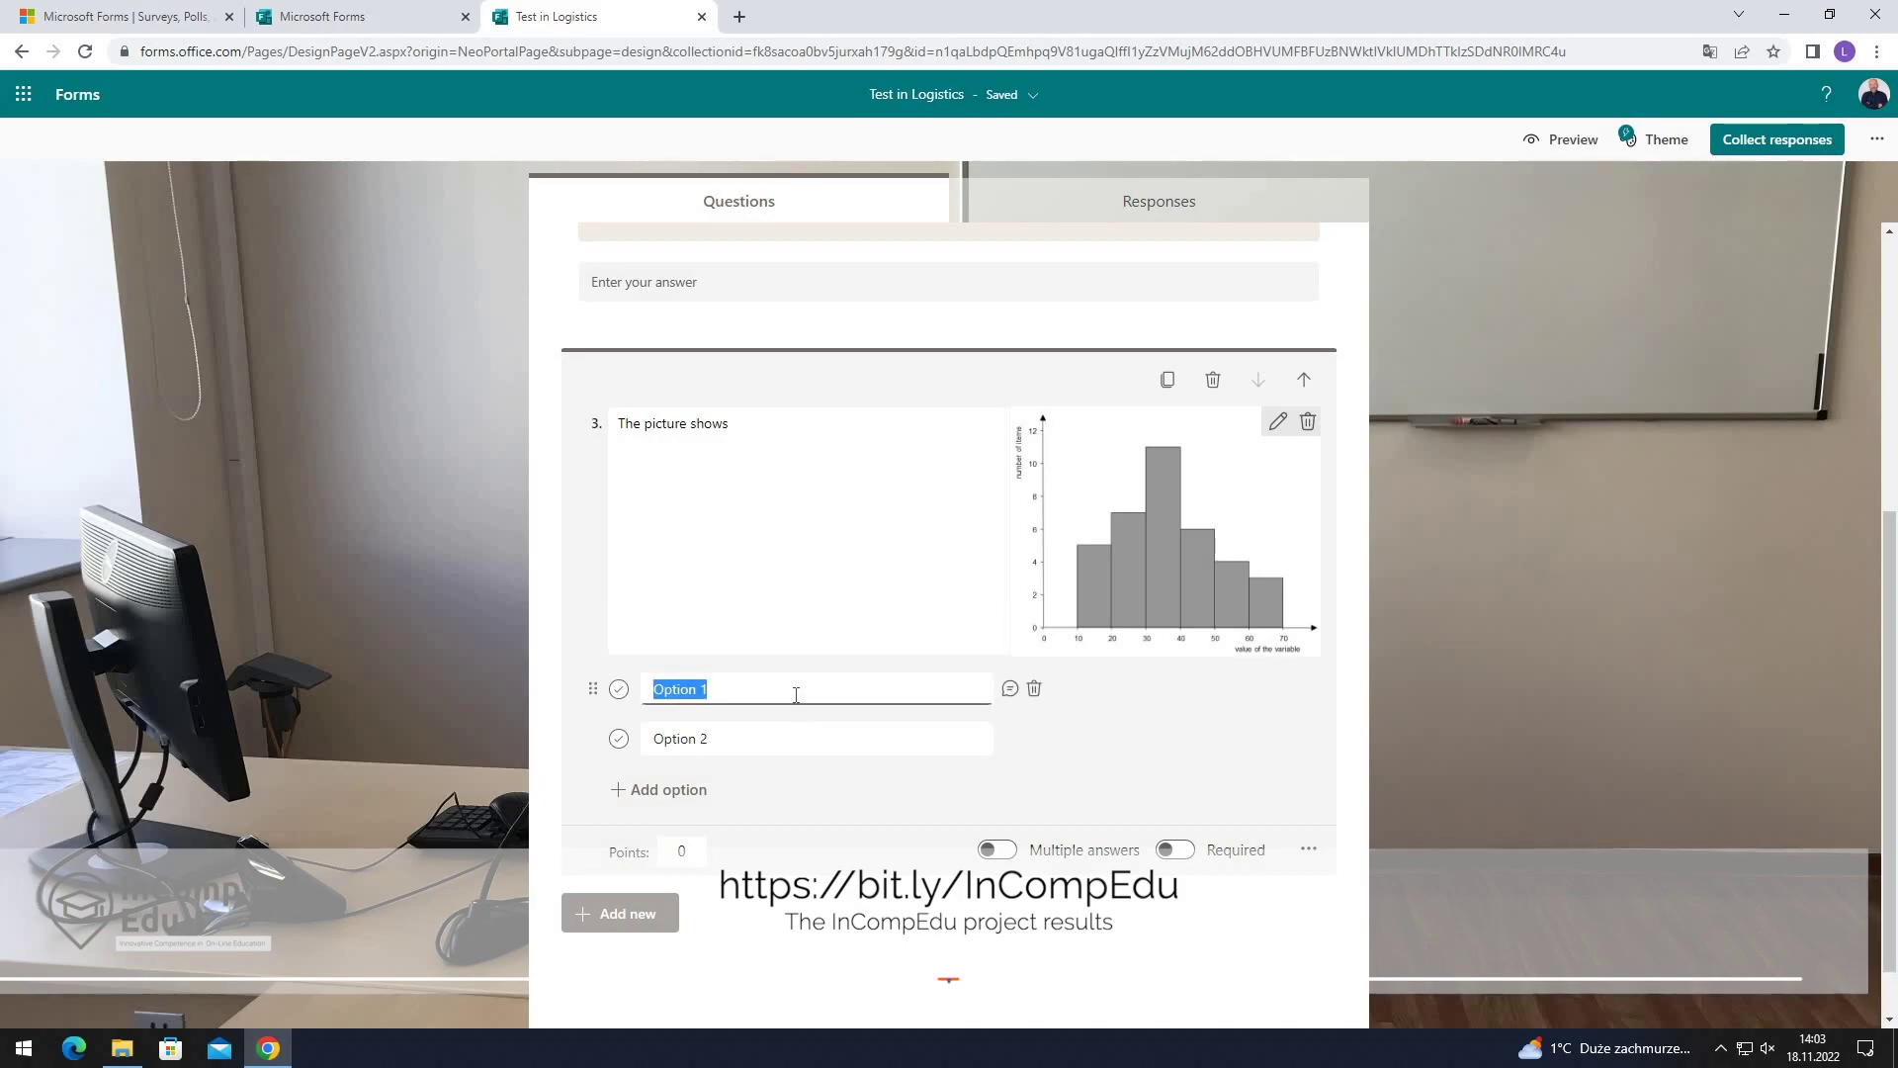
pyautogui.write('pie chart')
pyautogui.click(763, 738)
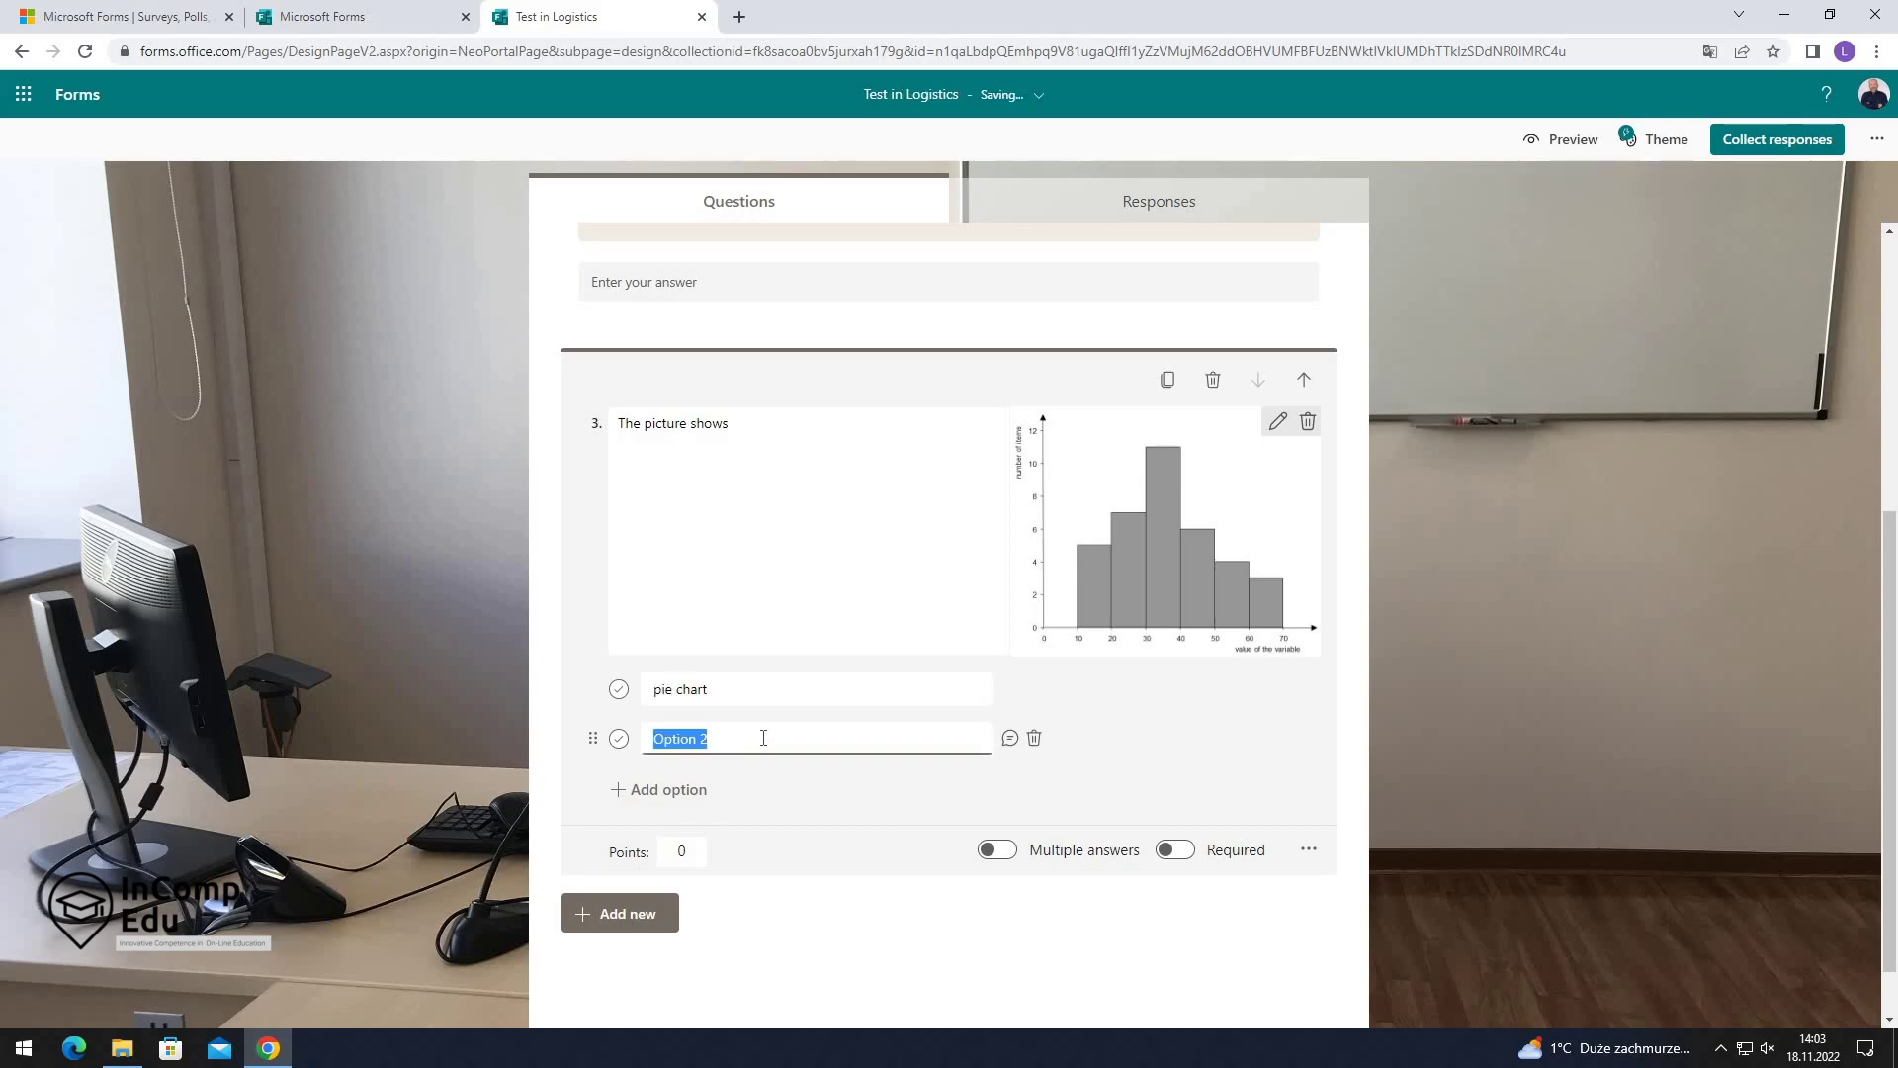
pyautogui.write('line chart')
pyautogui.press('Return')
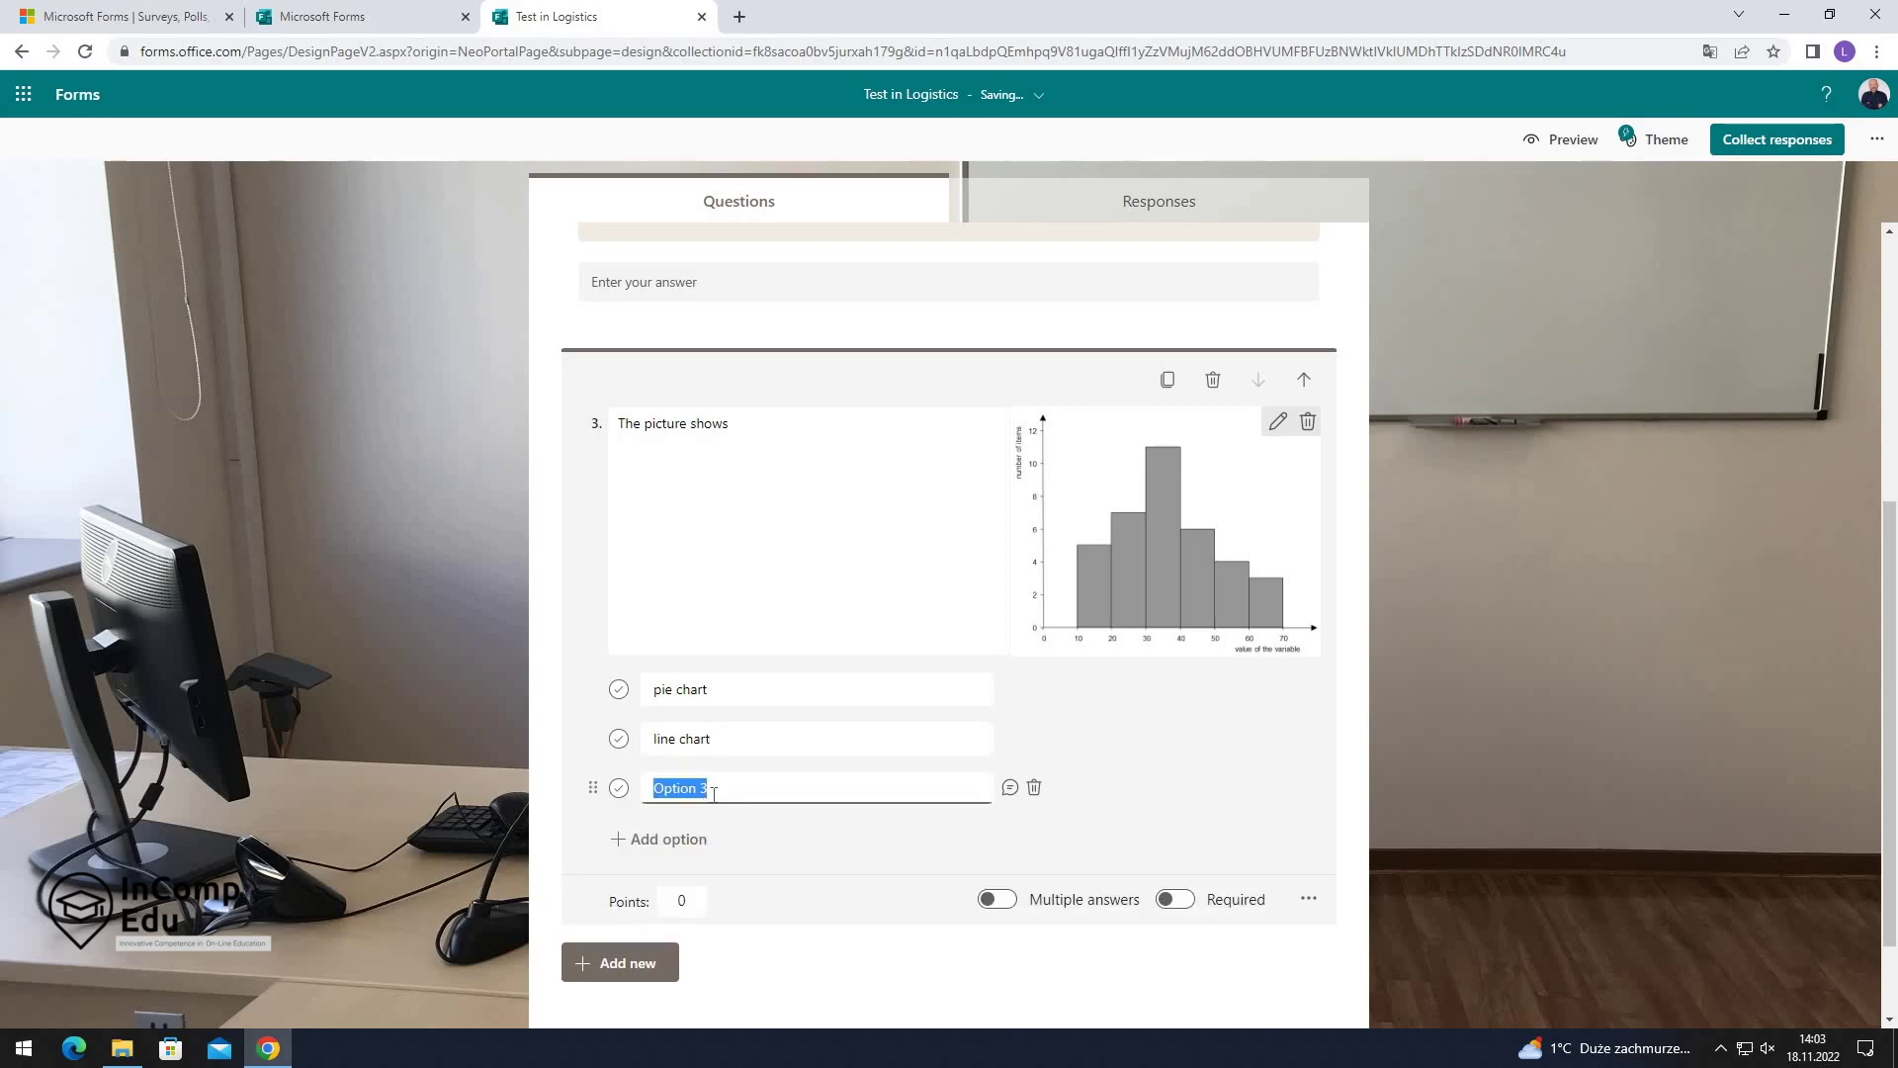
pyautogui.write('histogram')
pyautogui.click(710, 842)
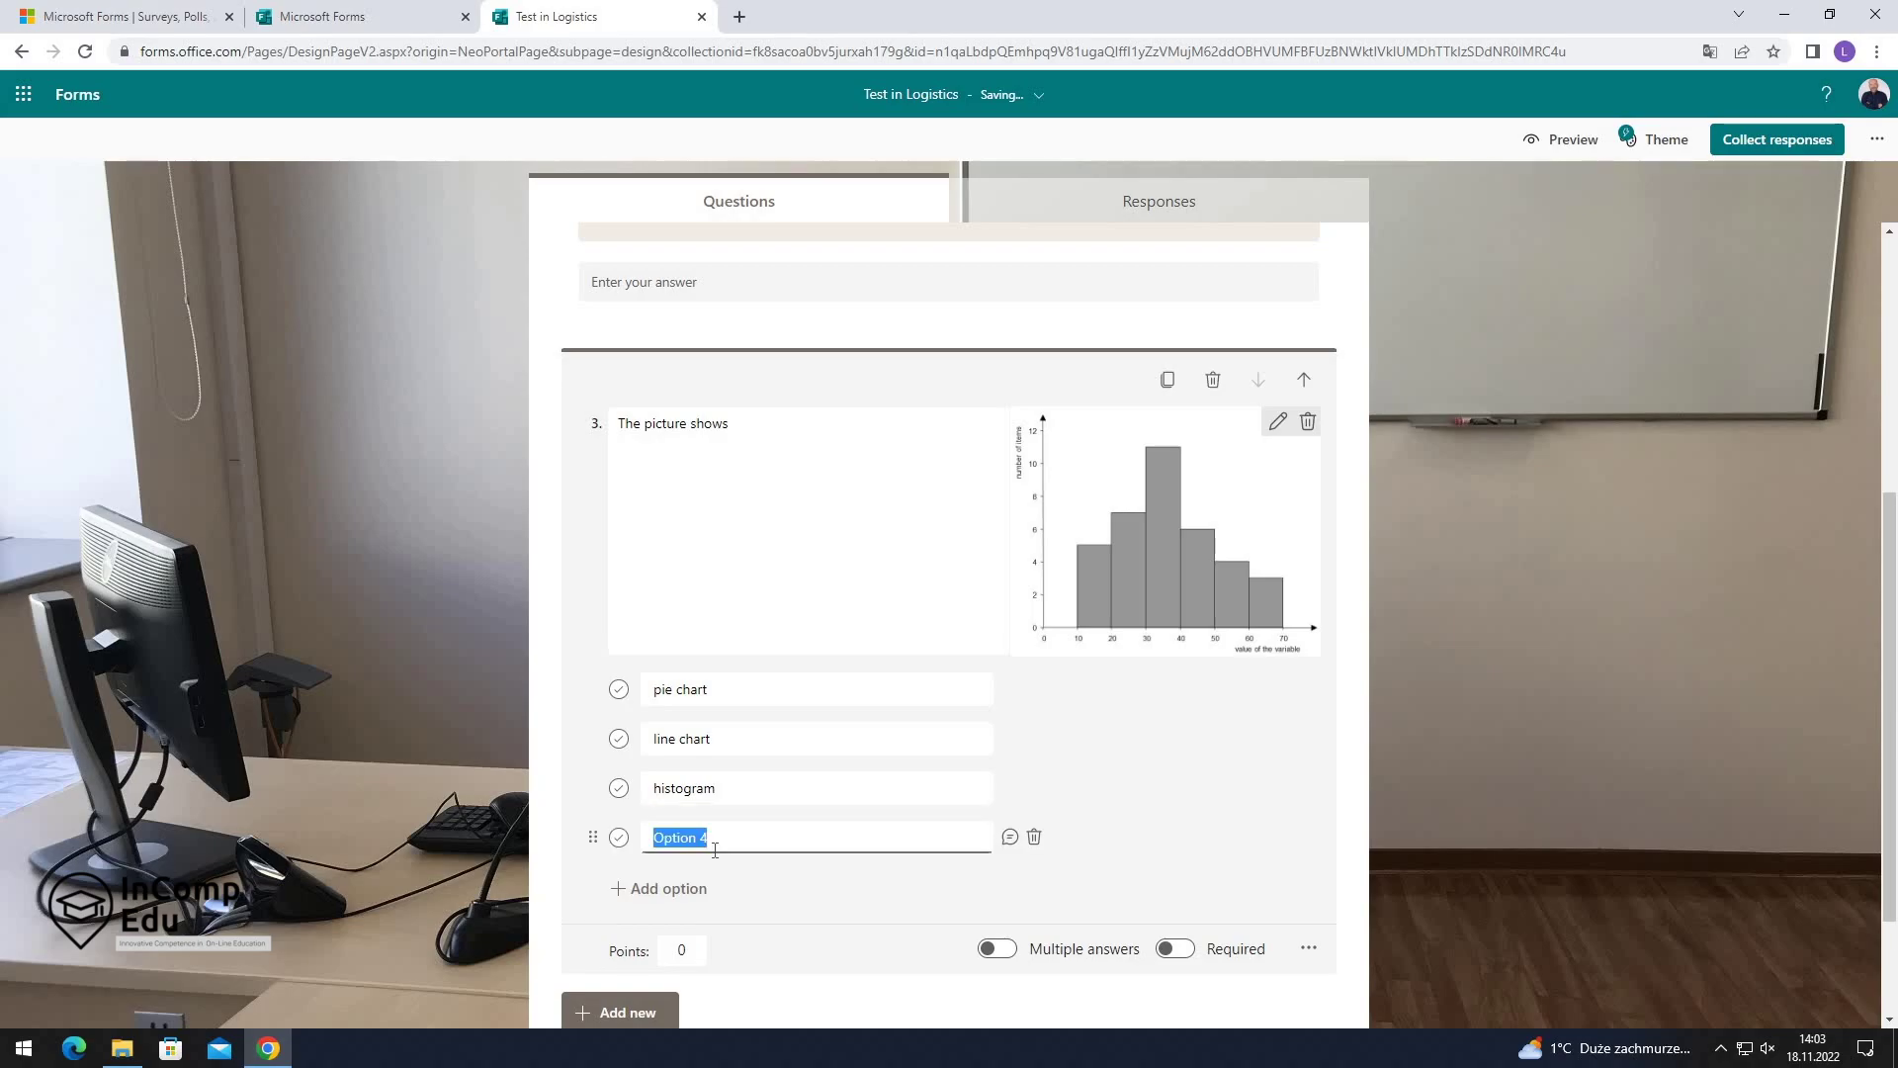
pyautogui.write('cartogram')
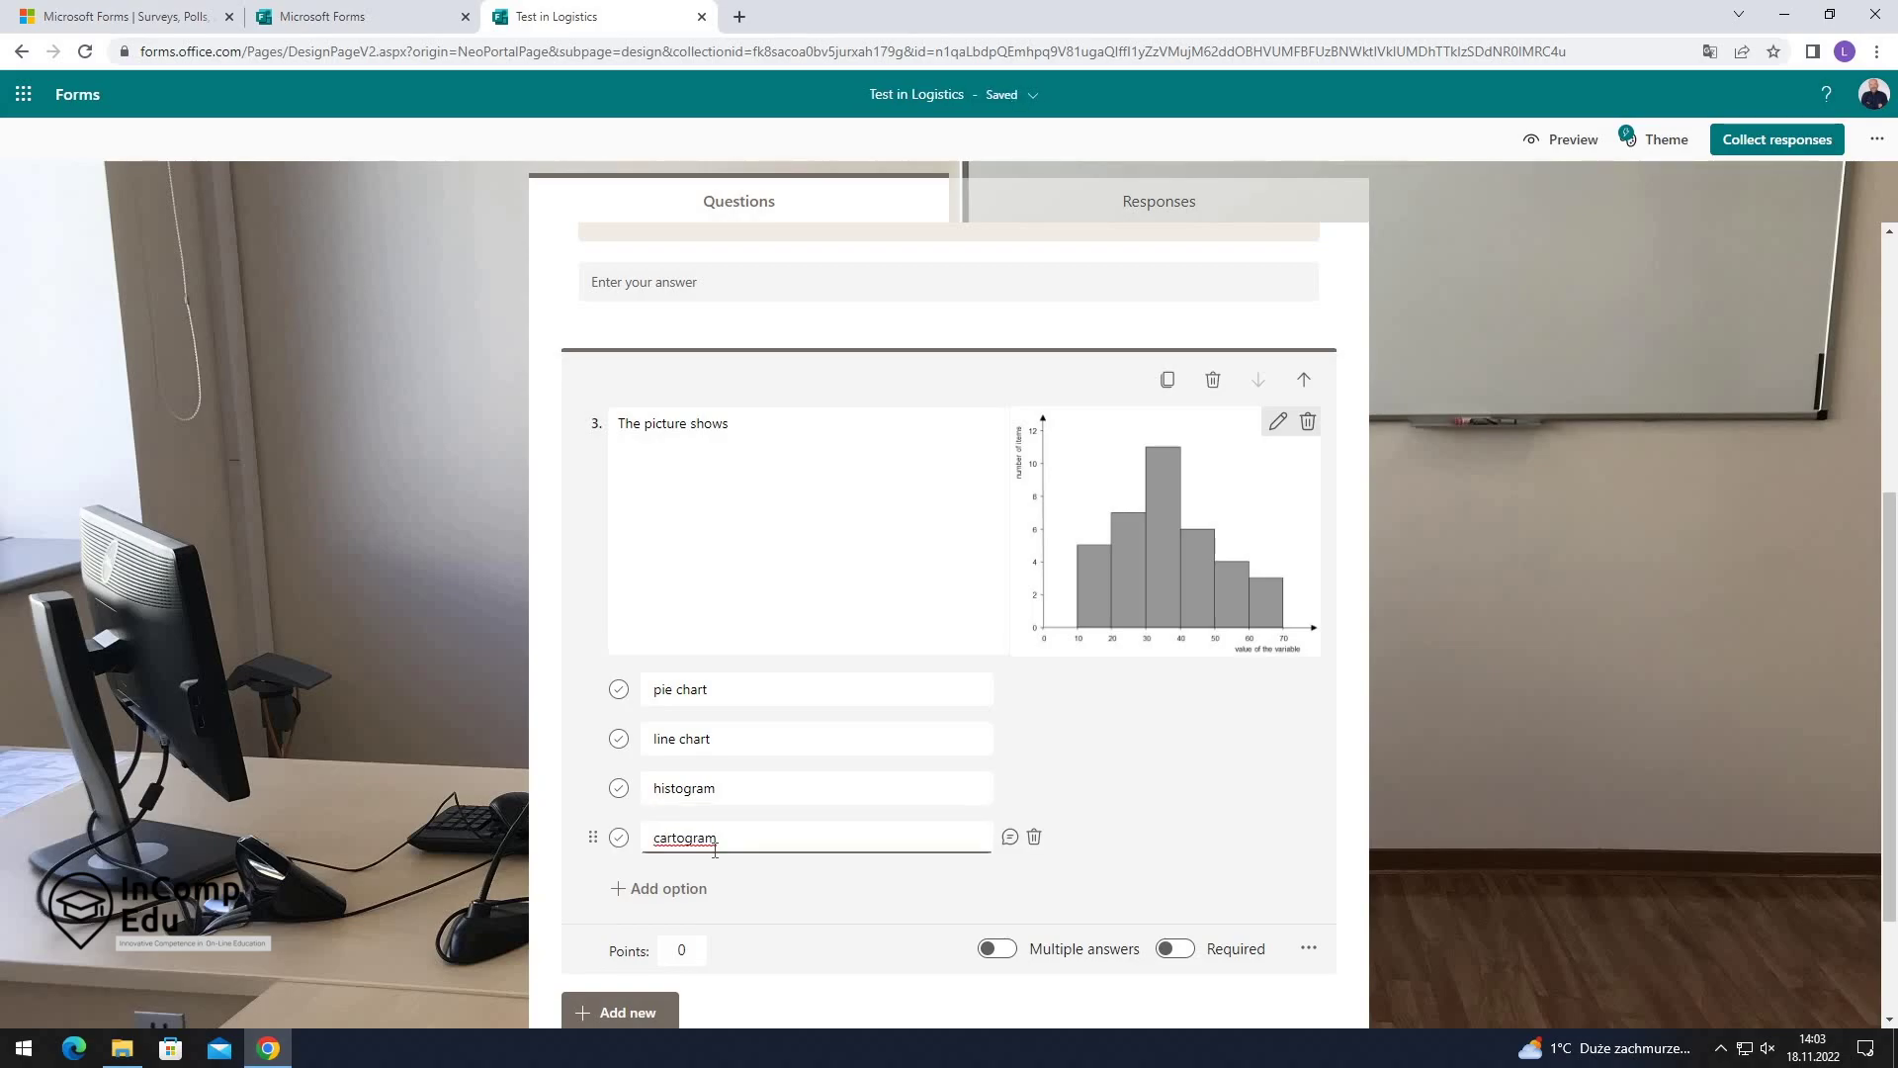
pyautogui.click(618, 788)
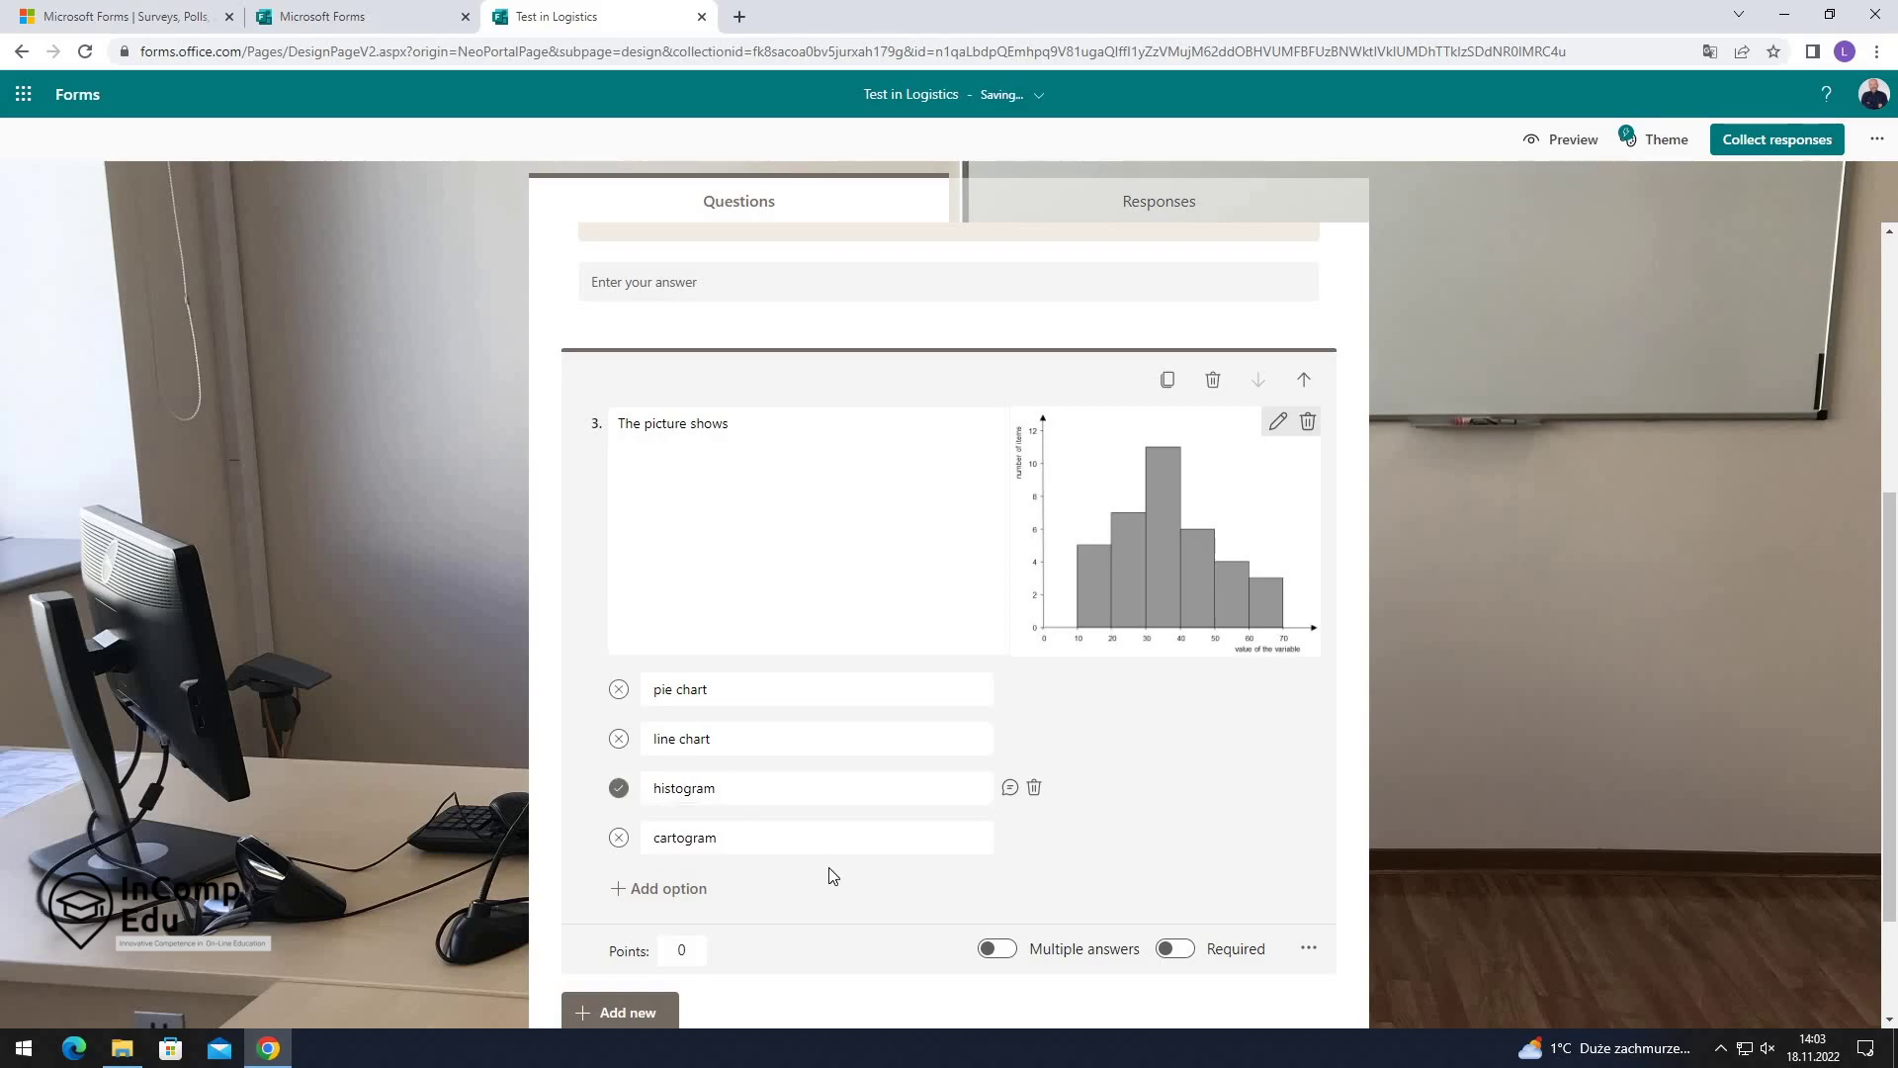
# Set "The picture shows" question to 10 points and turn on shuffling of its answer options.
pyautogui.scroll(-1, 830, 874)
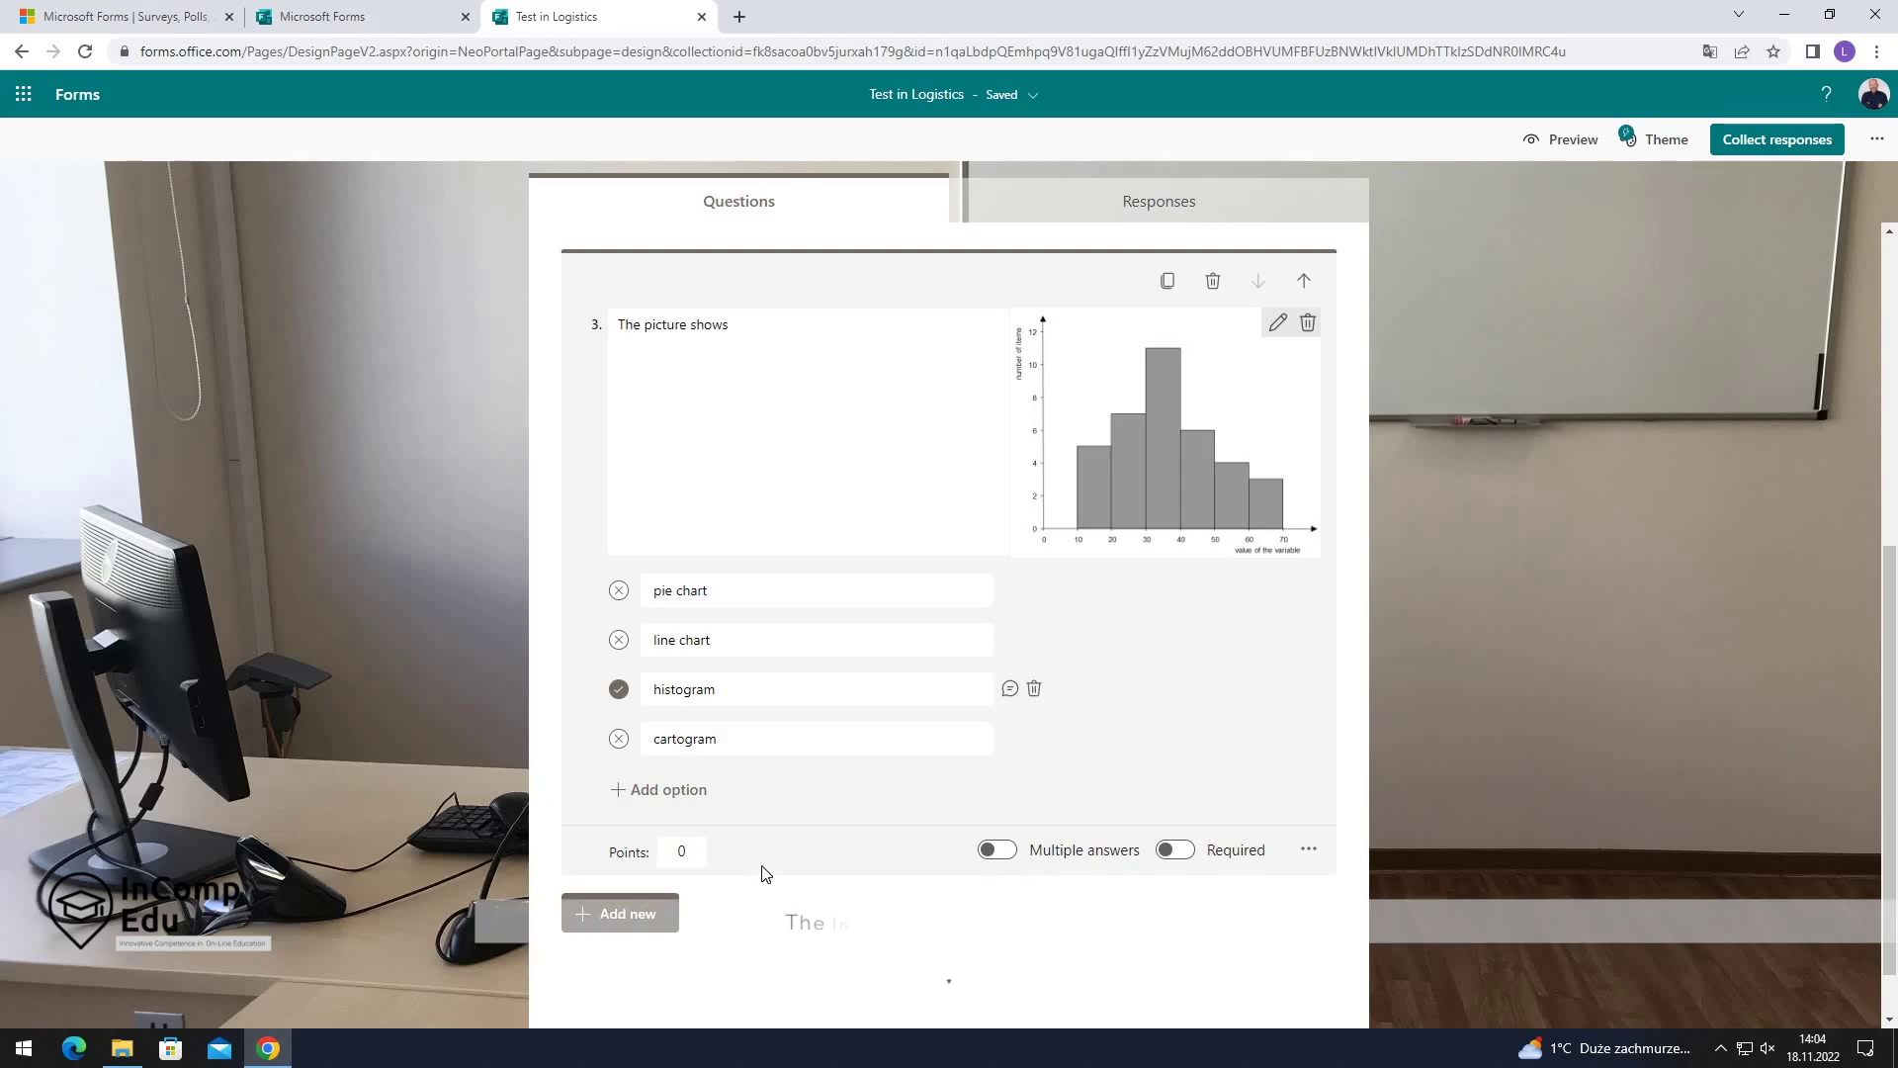
pyautogui.click(704, 851)
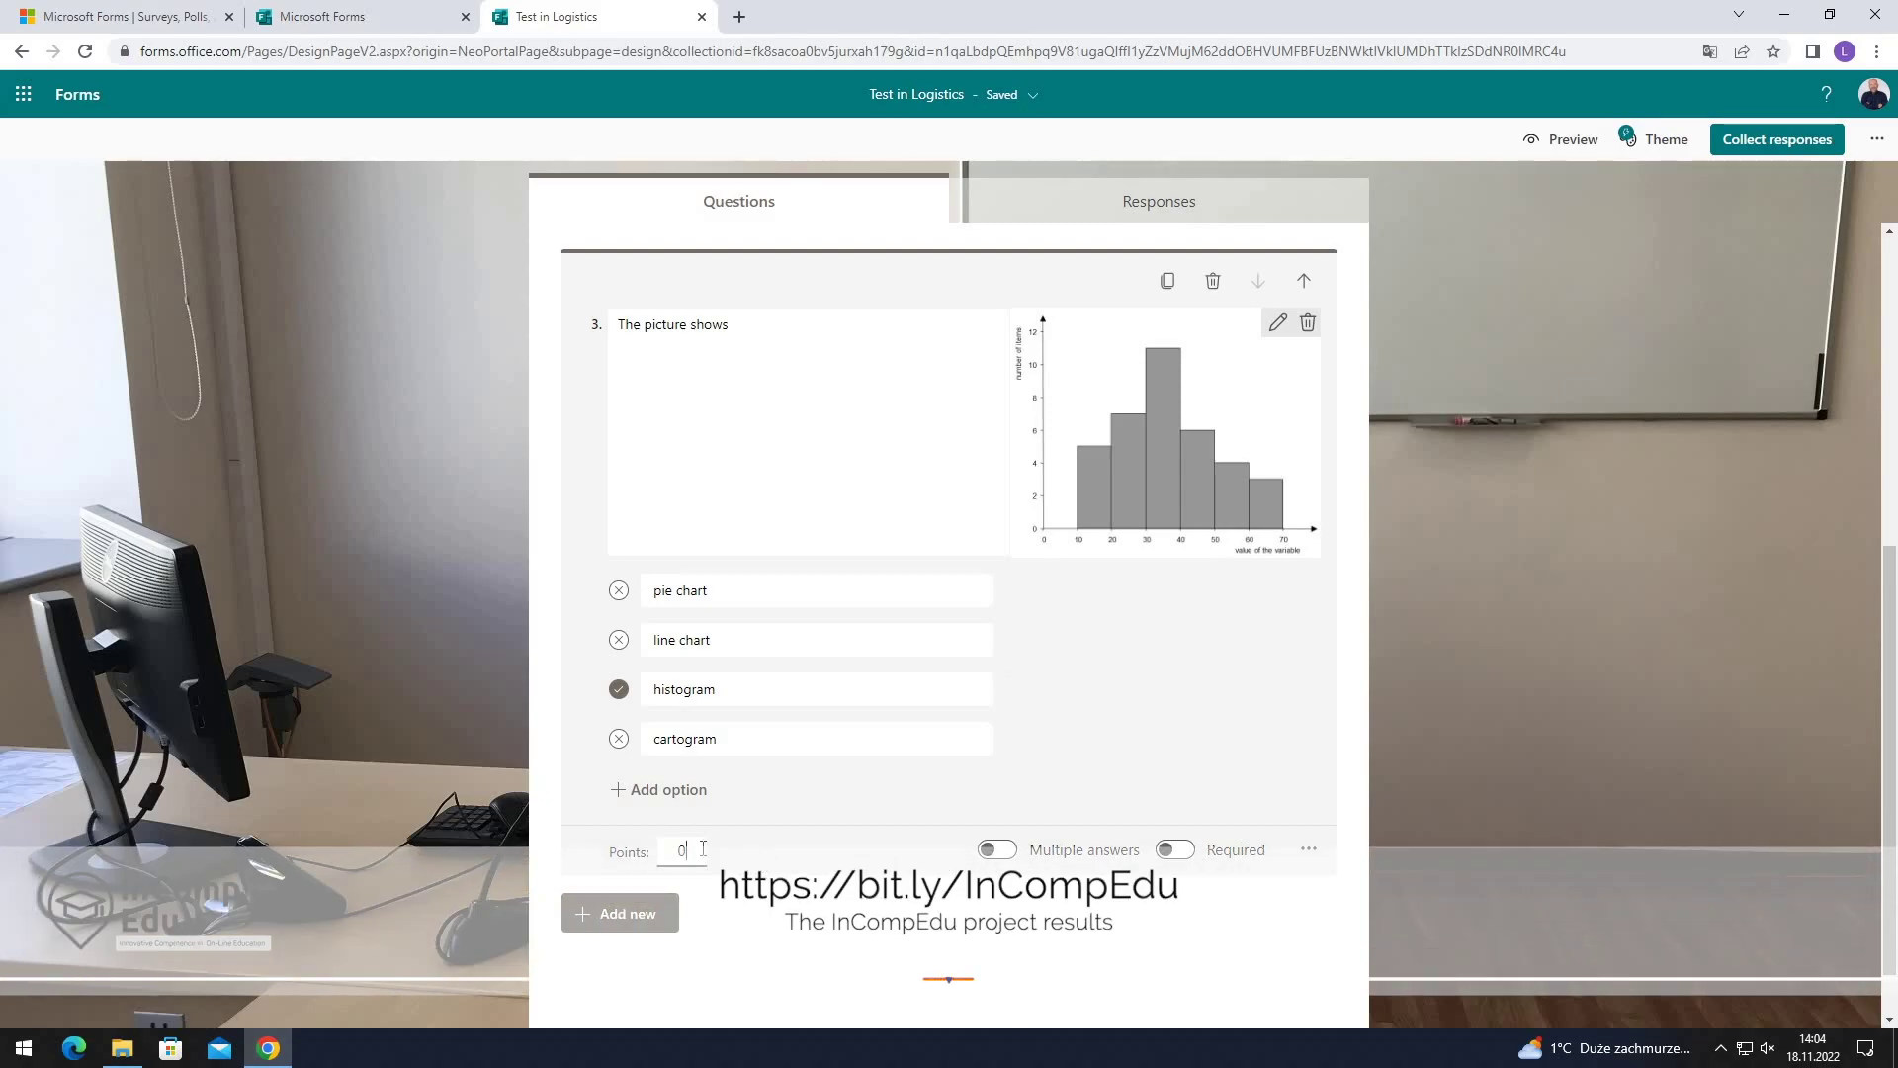
pyautogui.write('10')
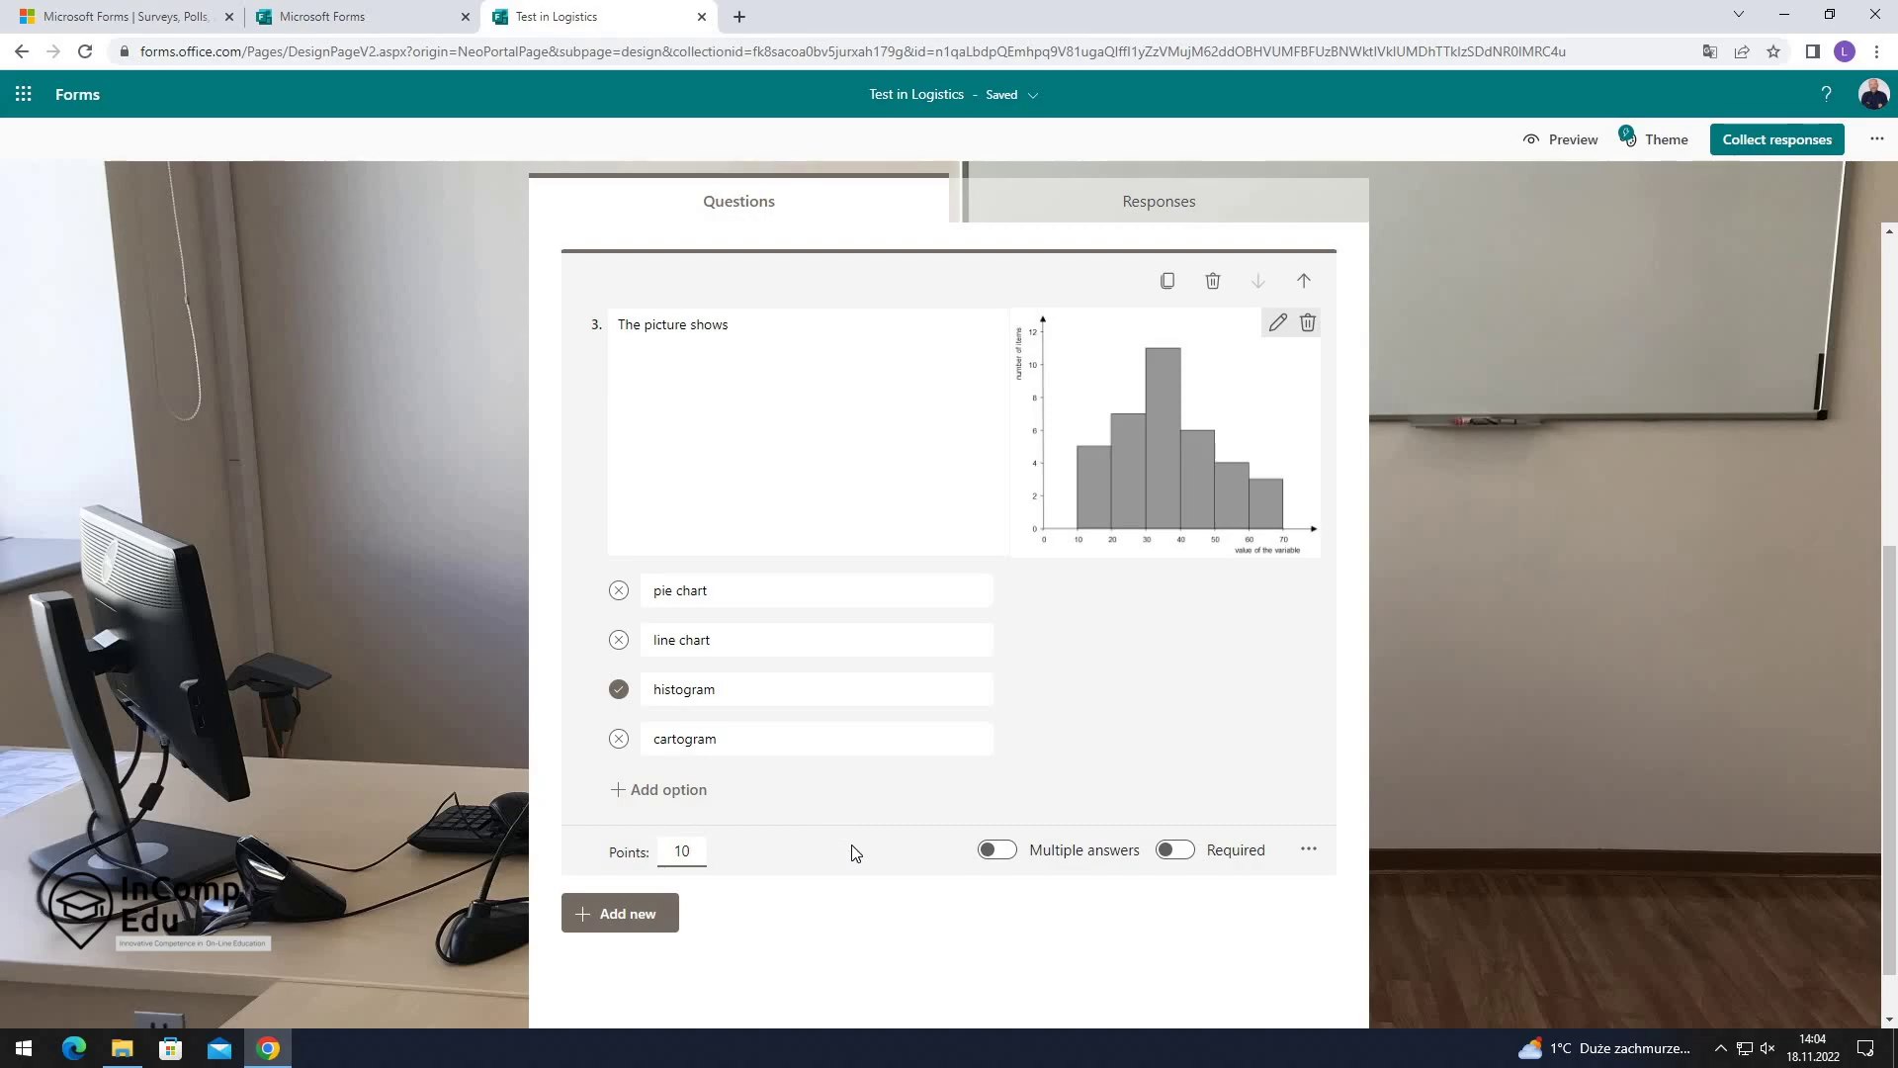
pyautogui.click(1311, 860)
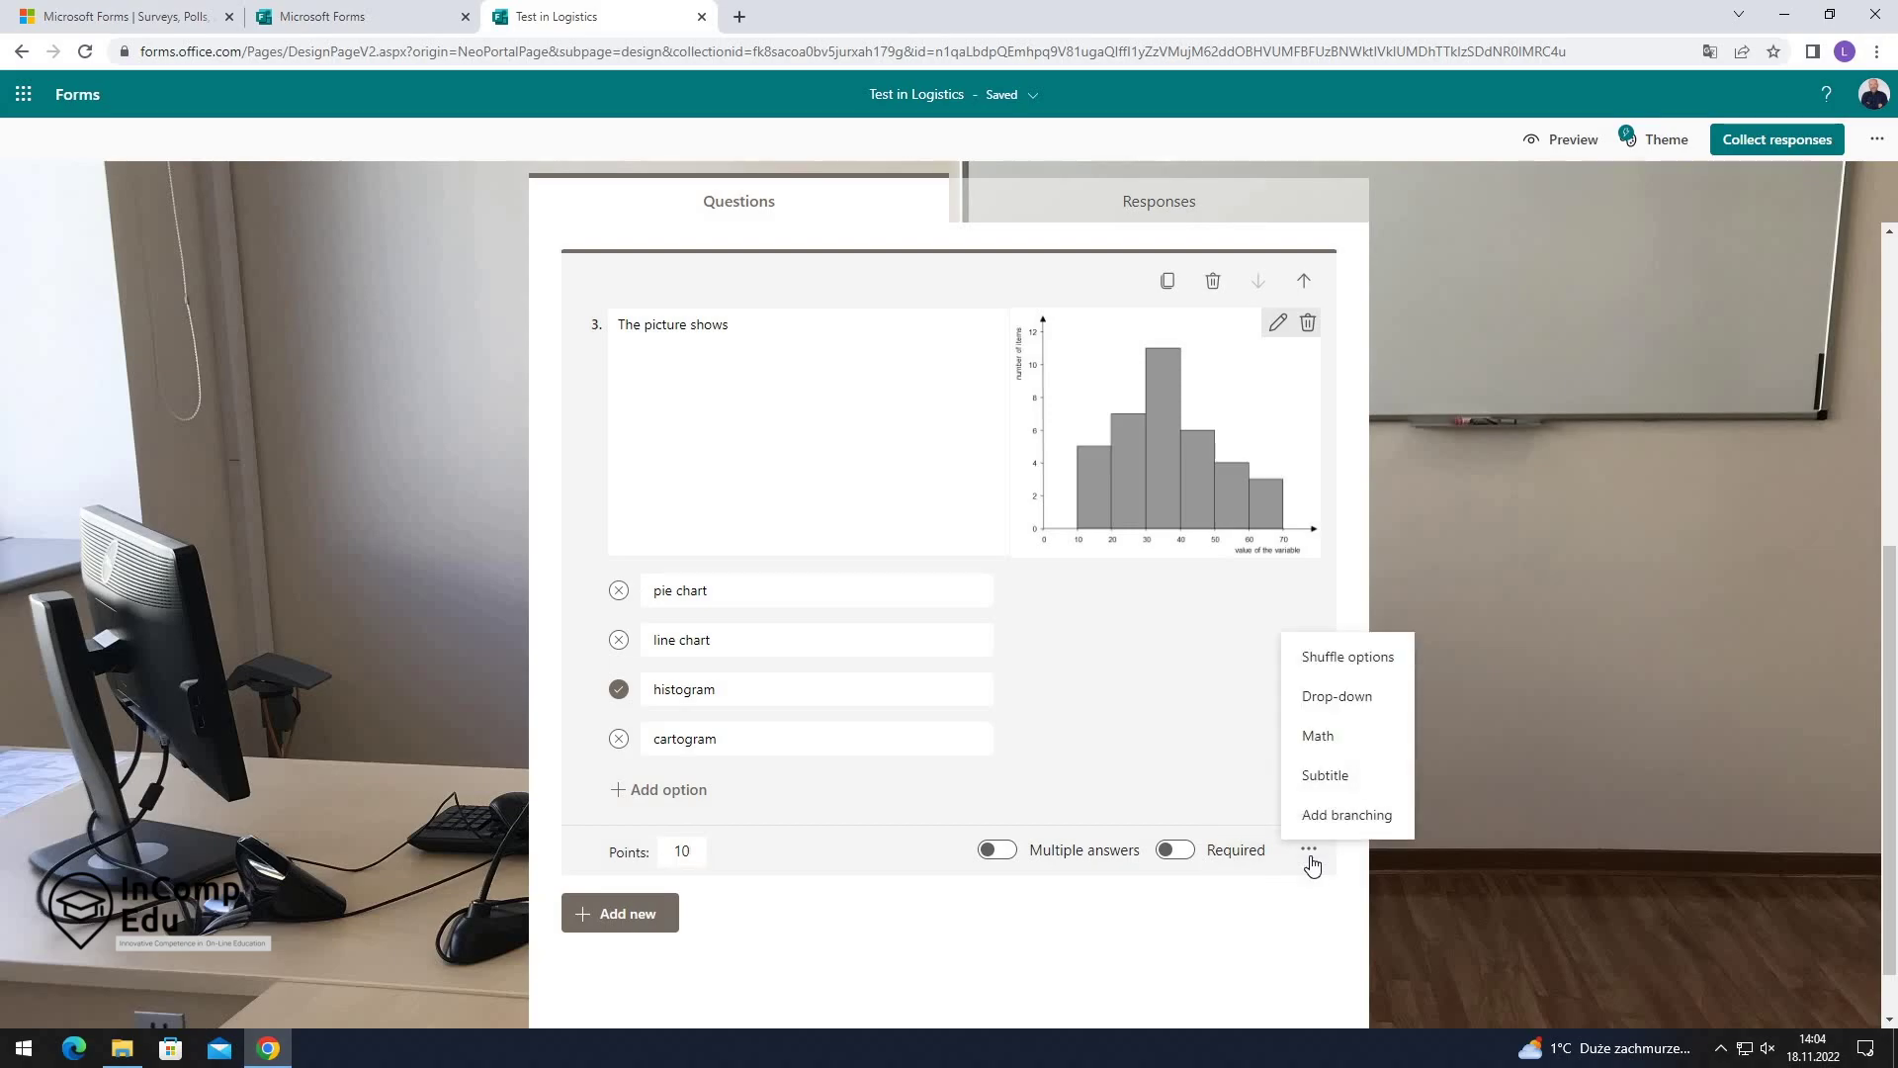
pyautogui.click(1346, 660)
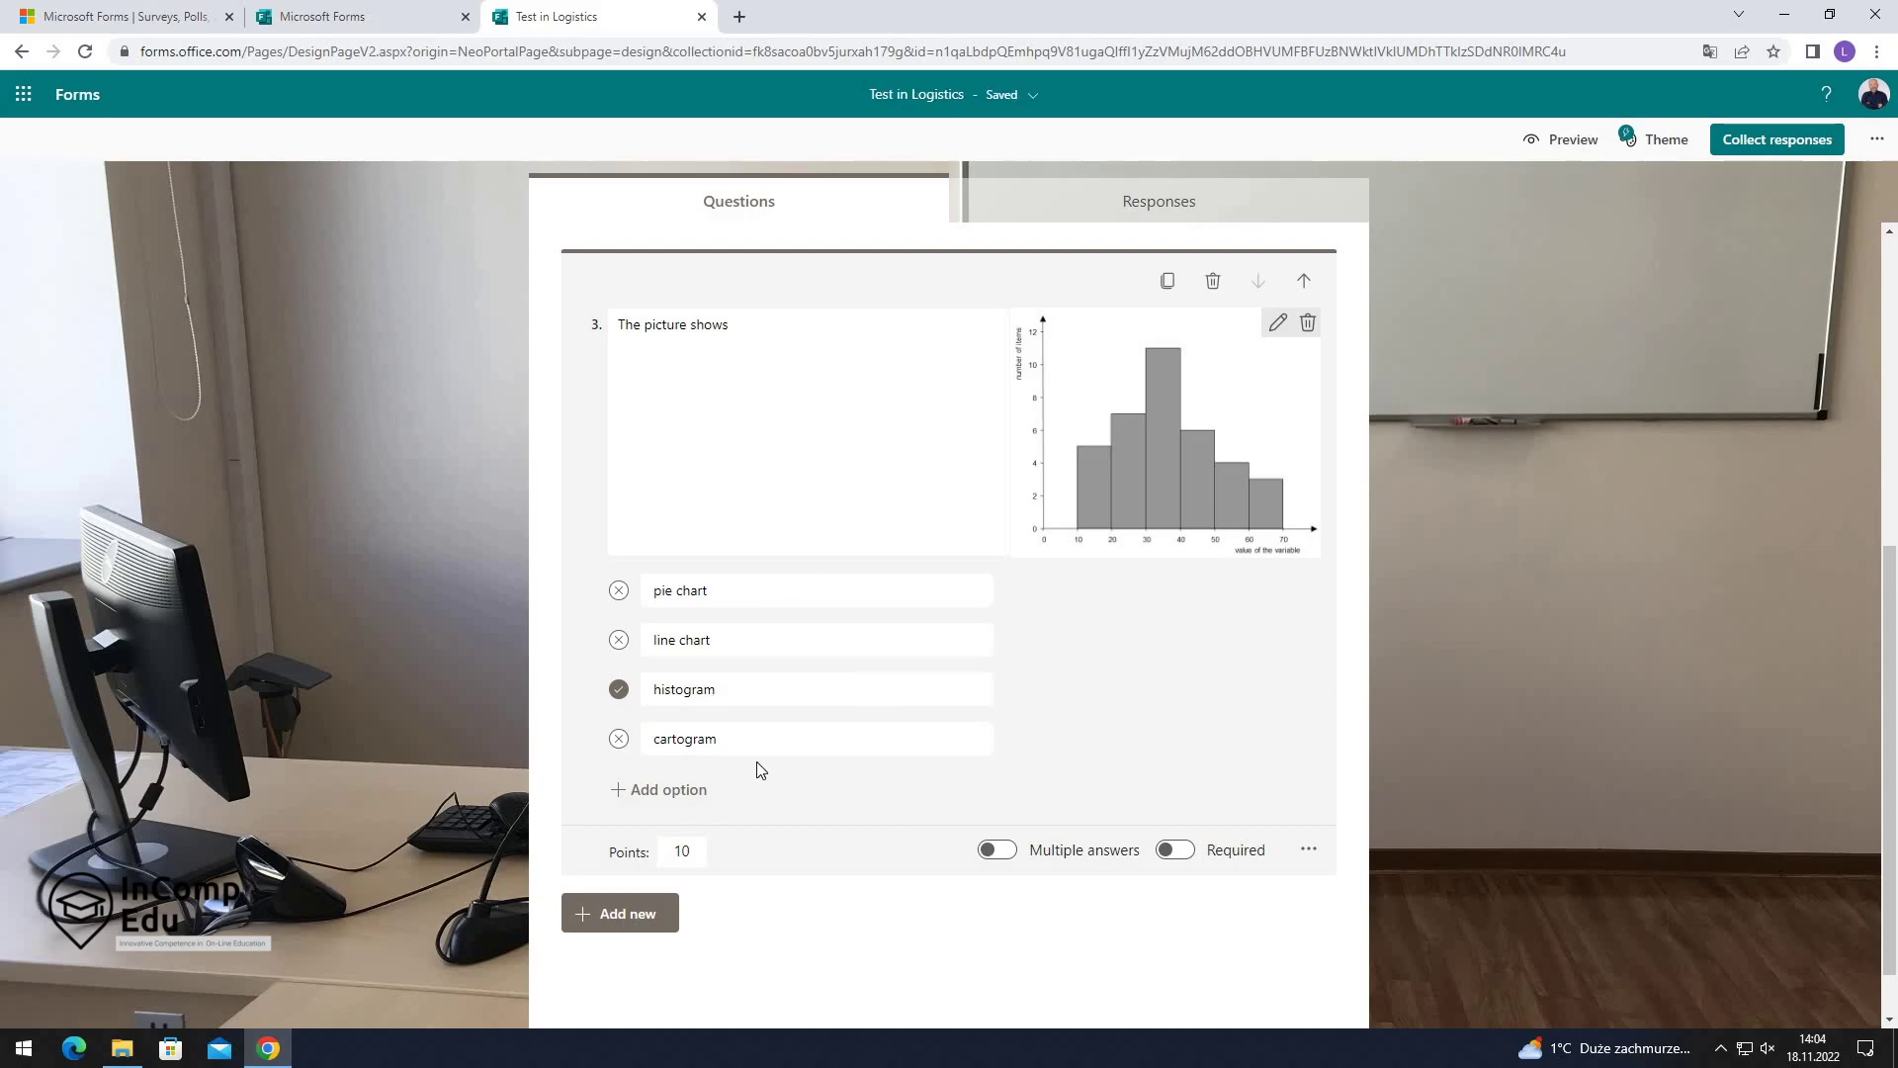
# Enable question shuffling in the quiz settings, with questions 1 to 2 locked in place.
pyautogui.click(1876, 141)
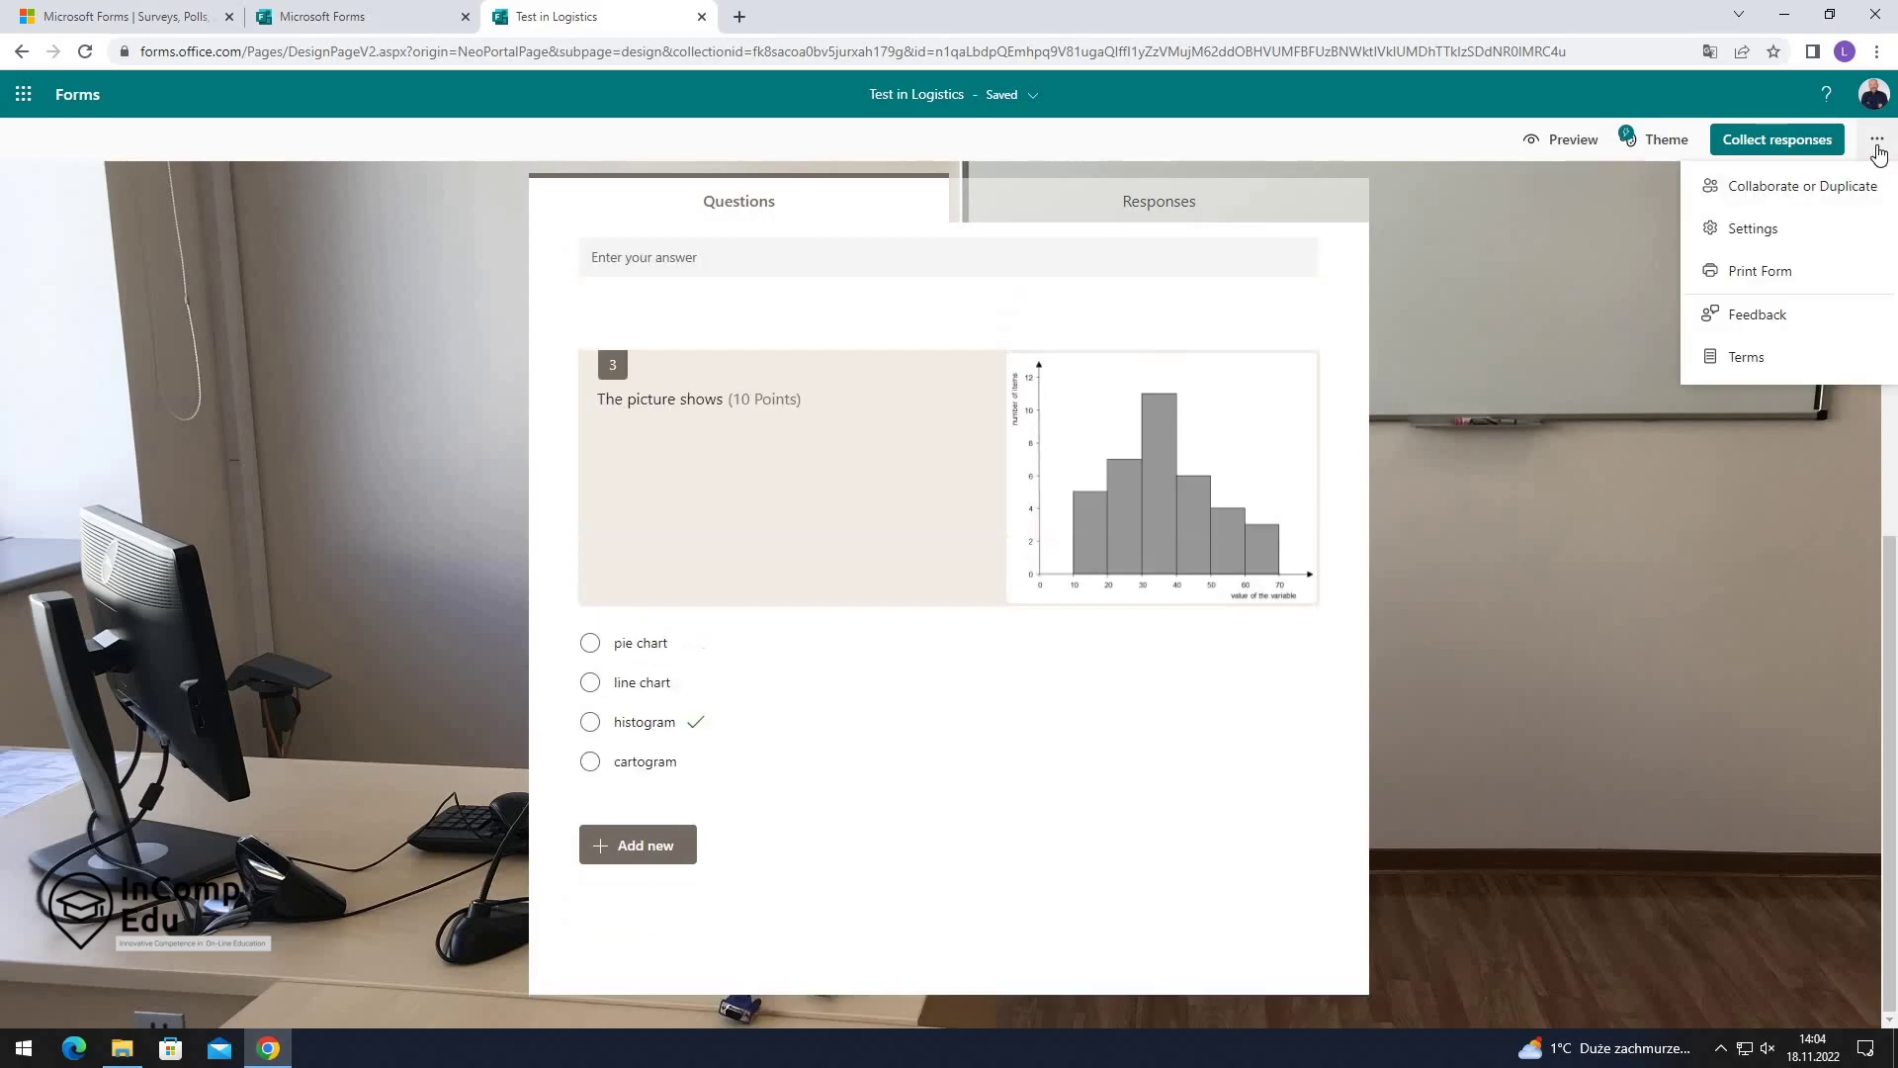
pyautogui.click(1802, 228)
pyautogui.scroll(-2, 1745, 643)
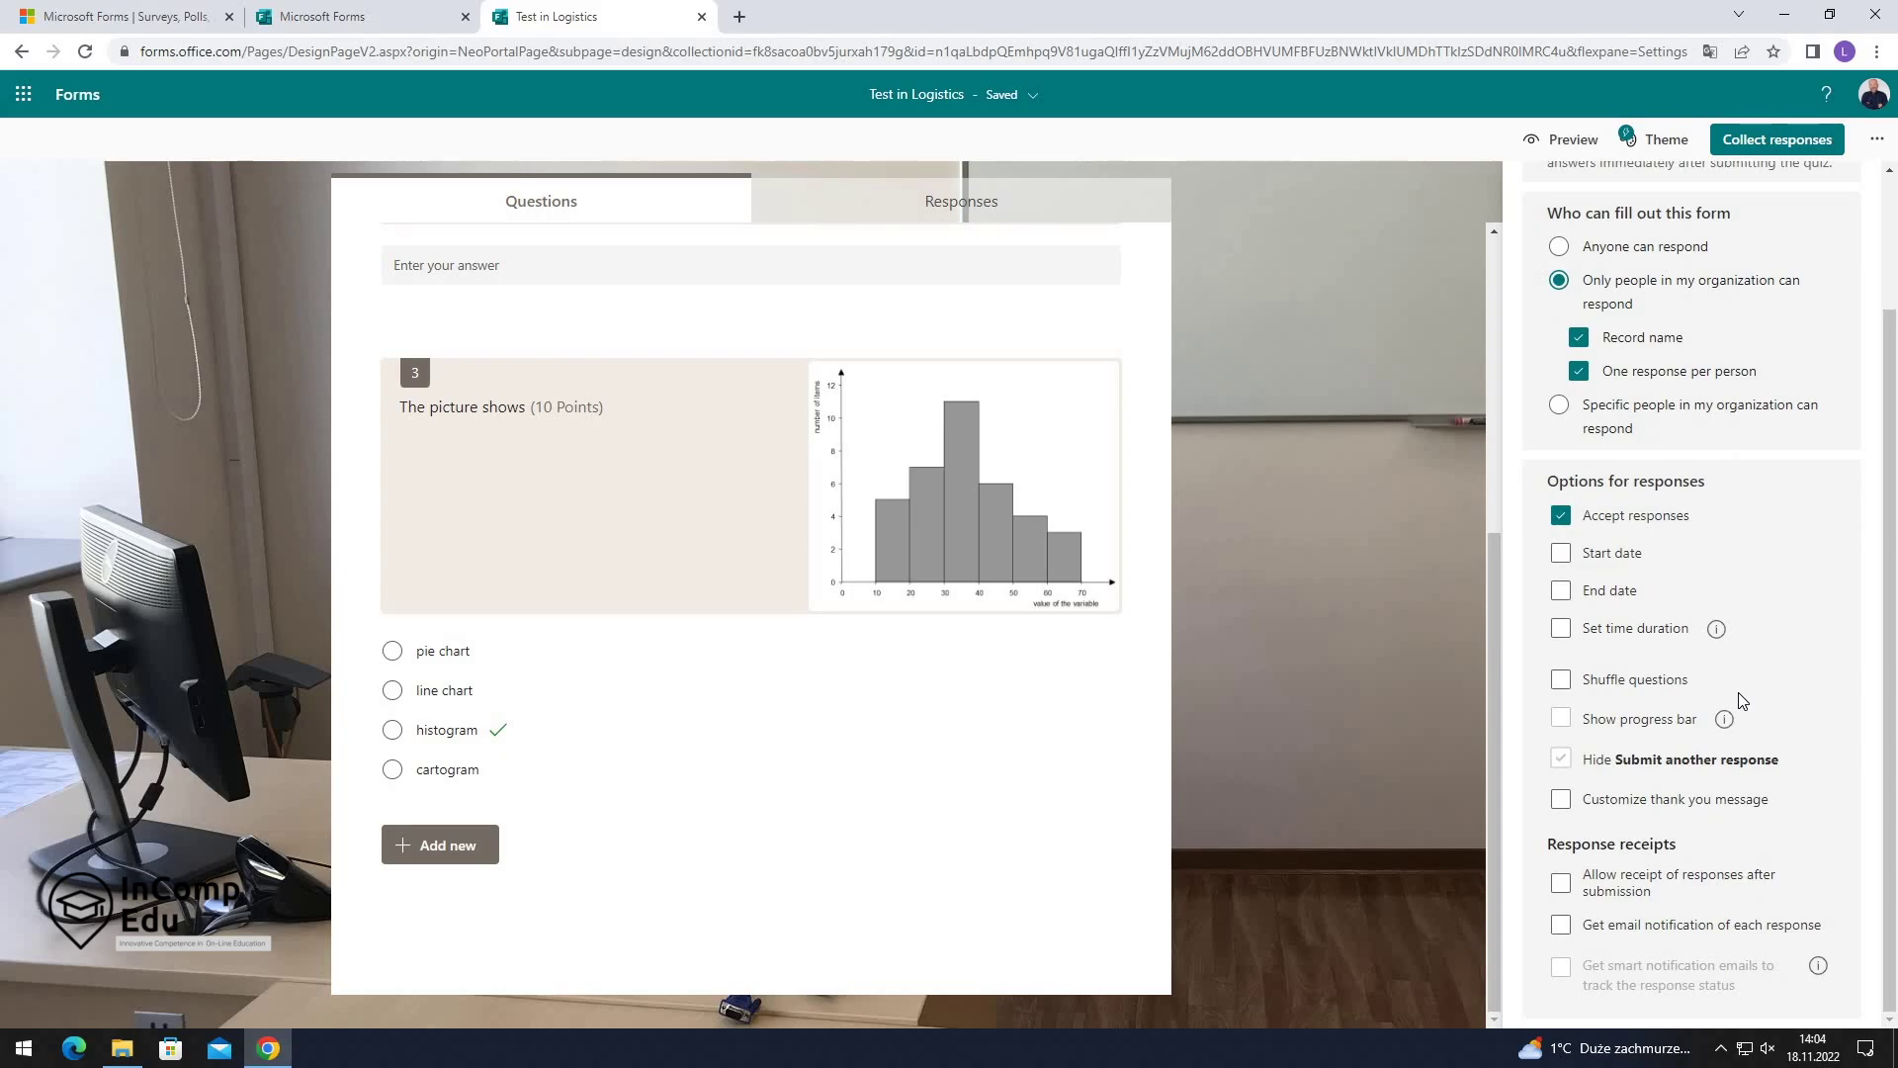
pyautogui.click(1640, 691)
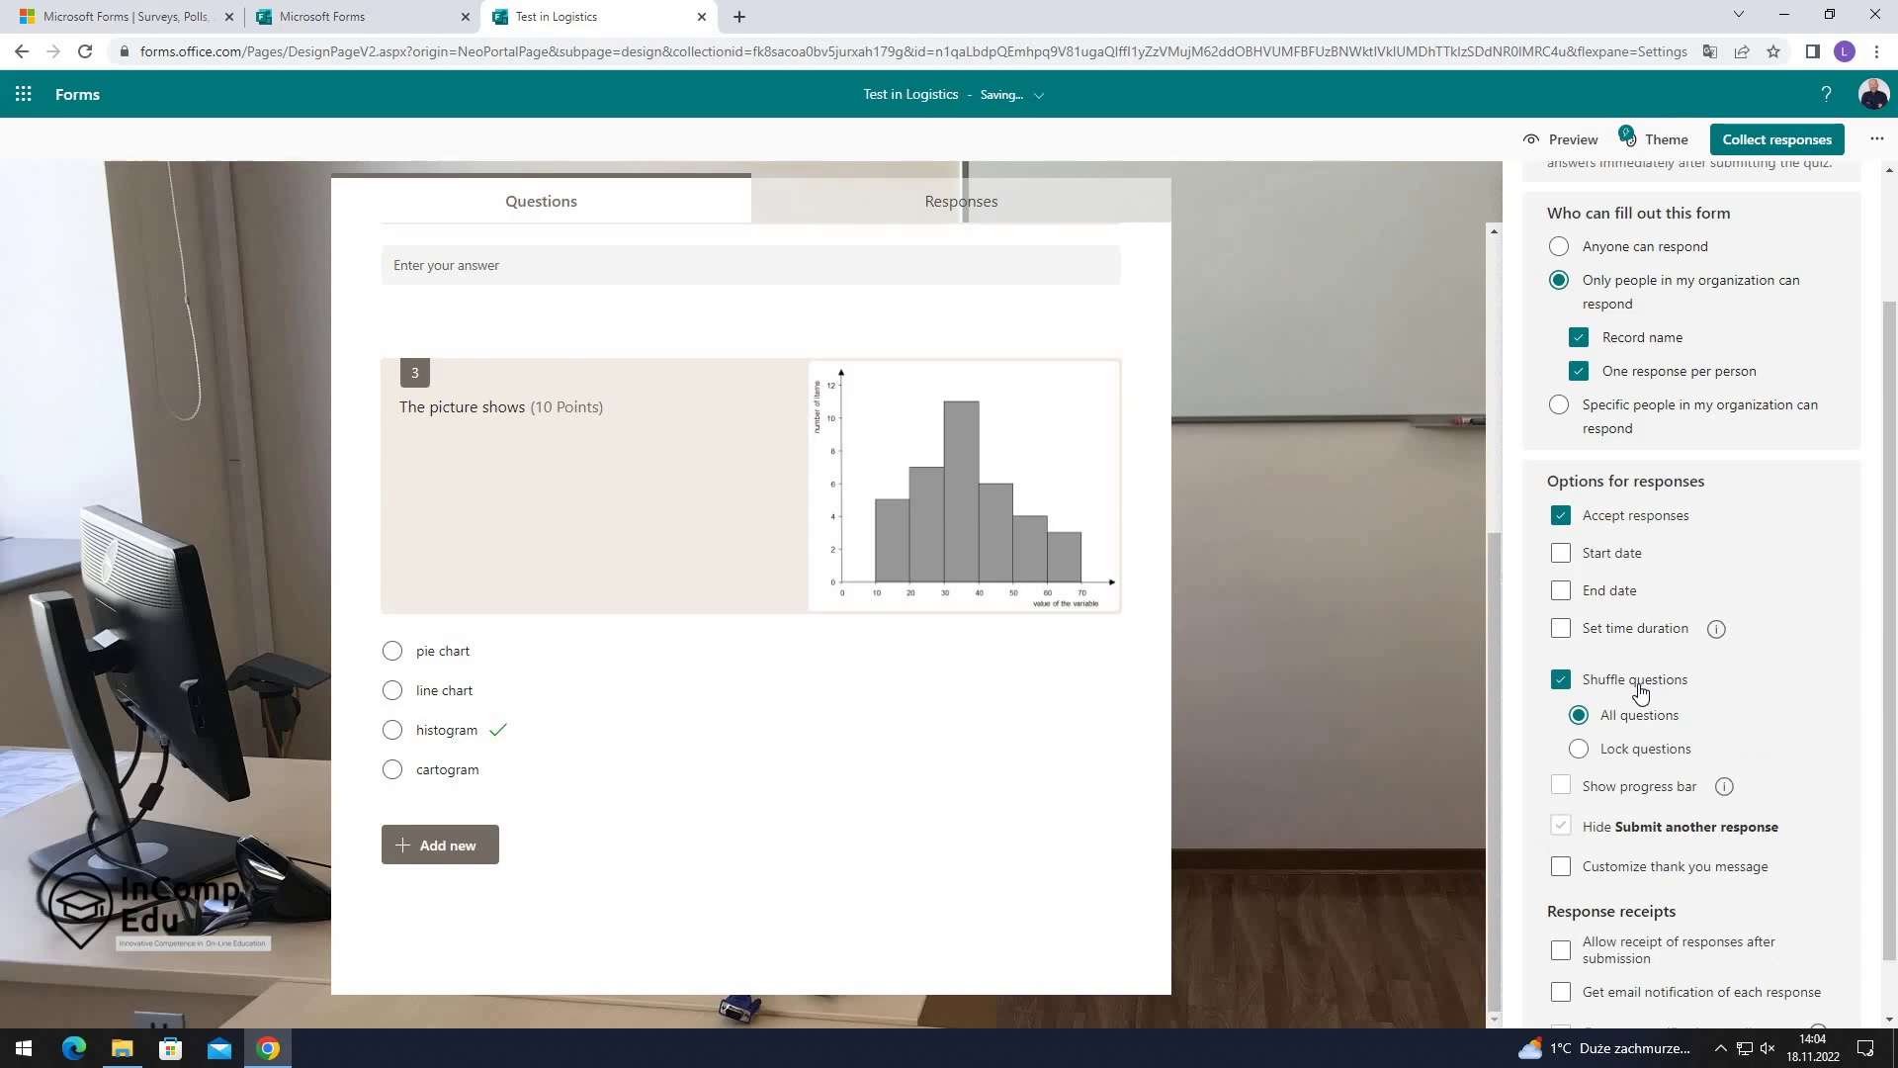
pyautogui.click(1638, 760)
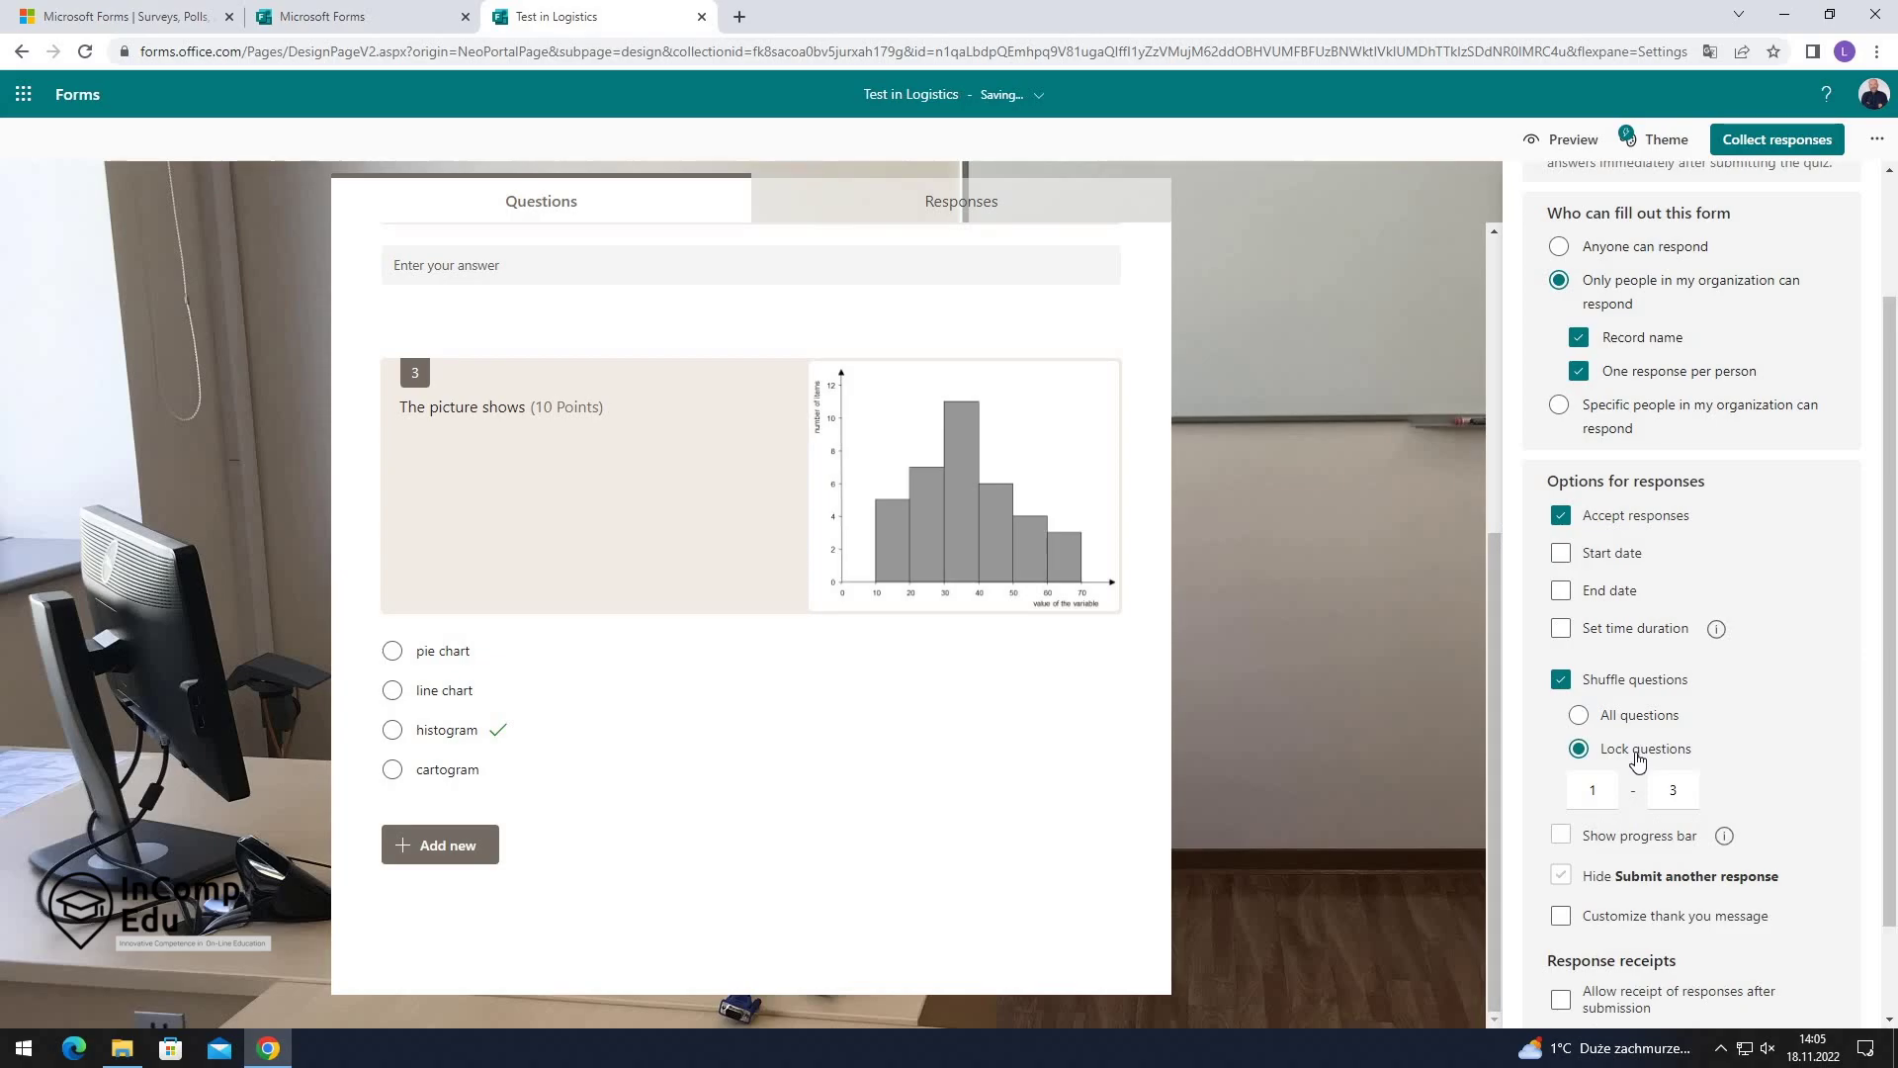
pyautogui.doubleClick(1665, 790)
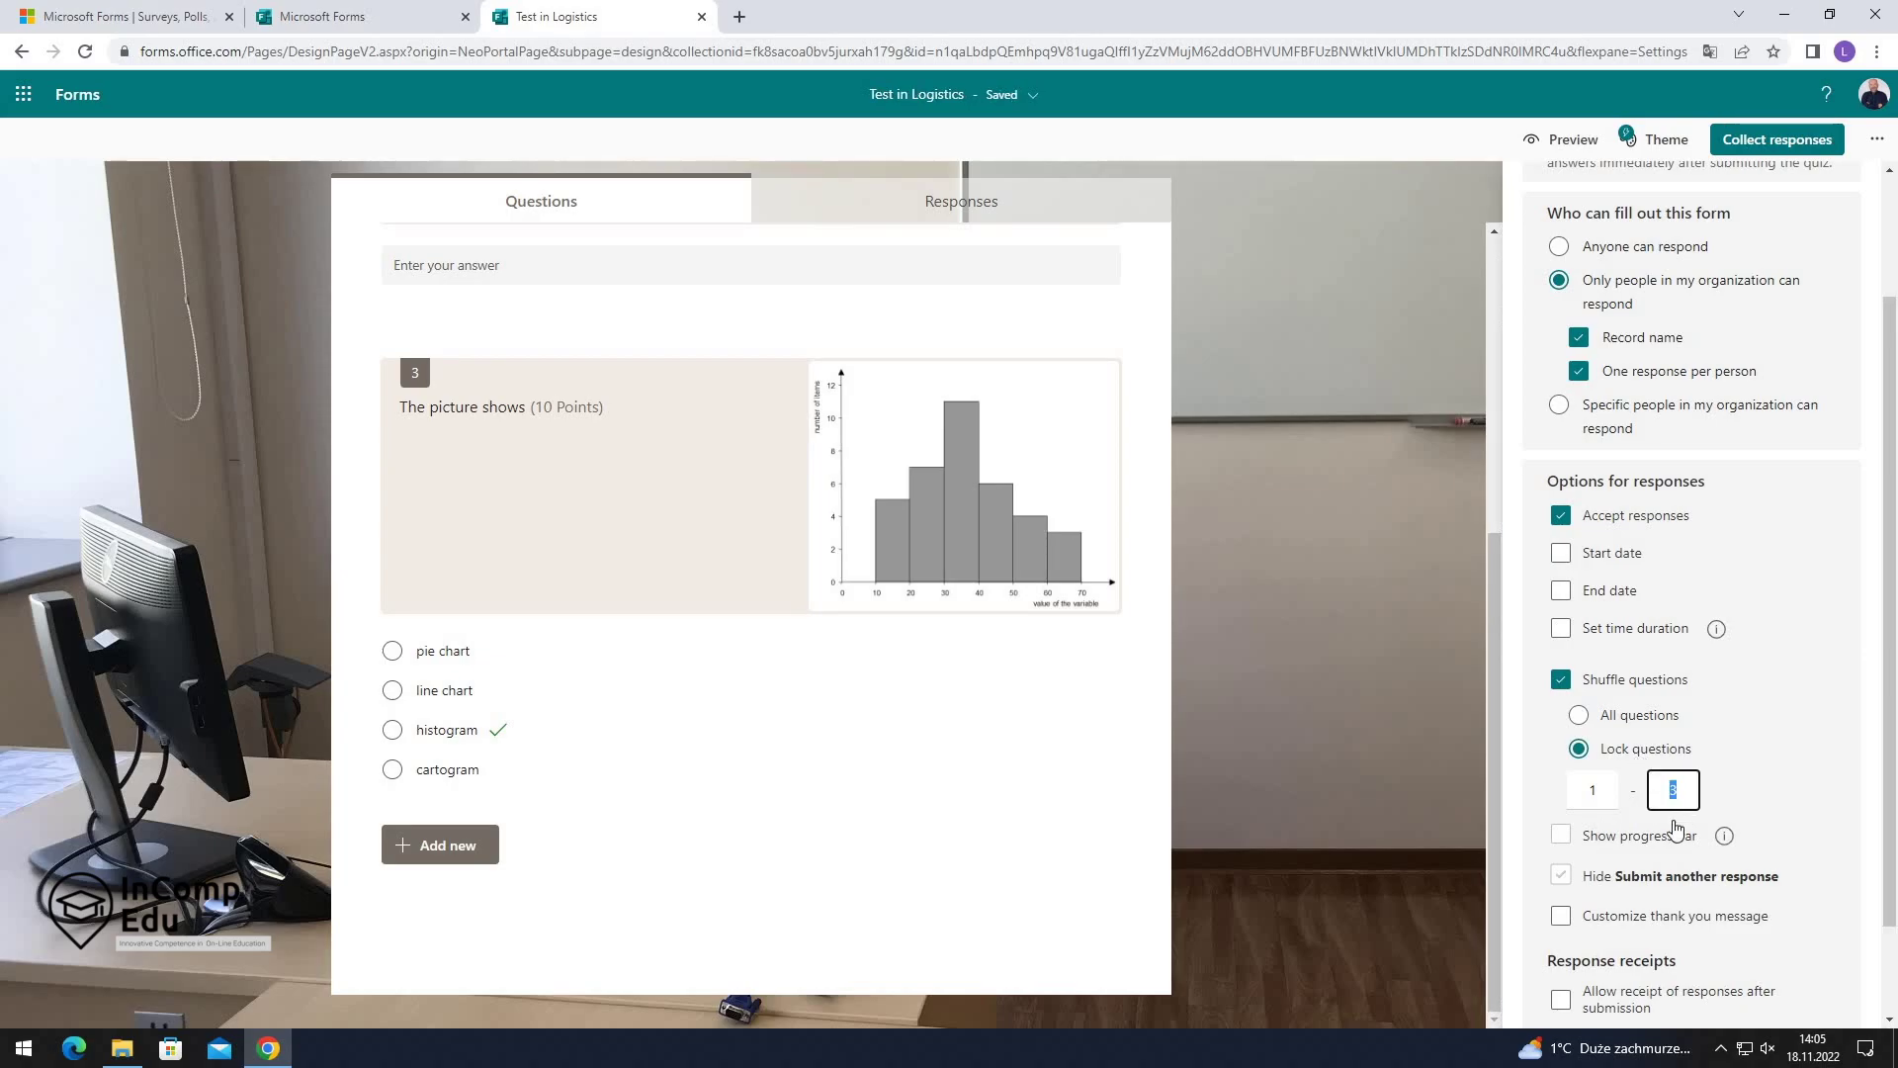
pyautogui.write('2')
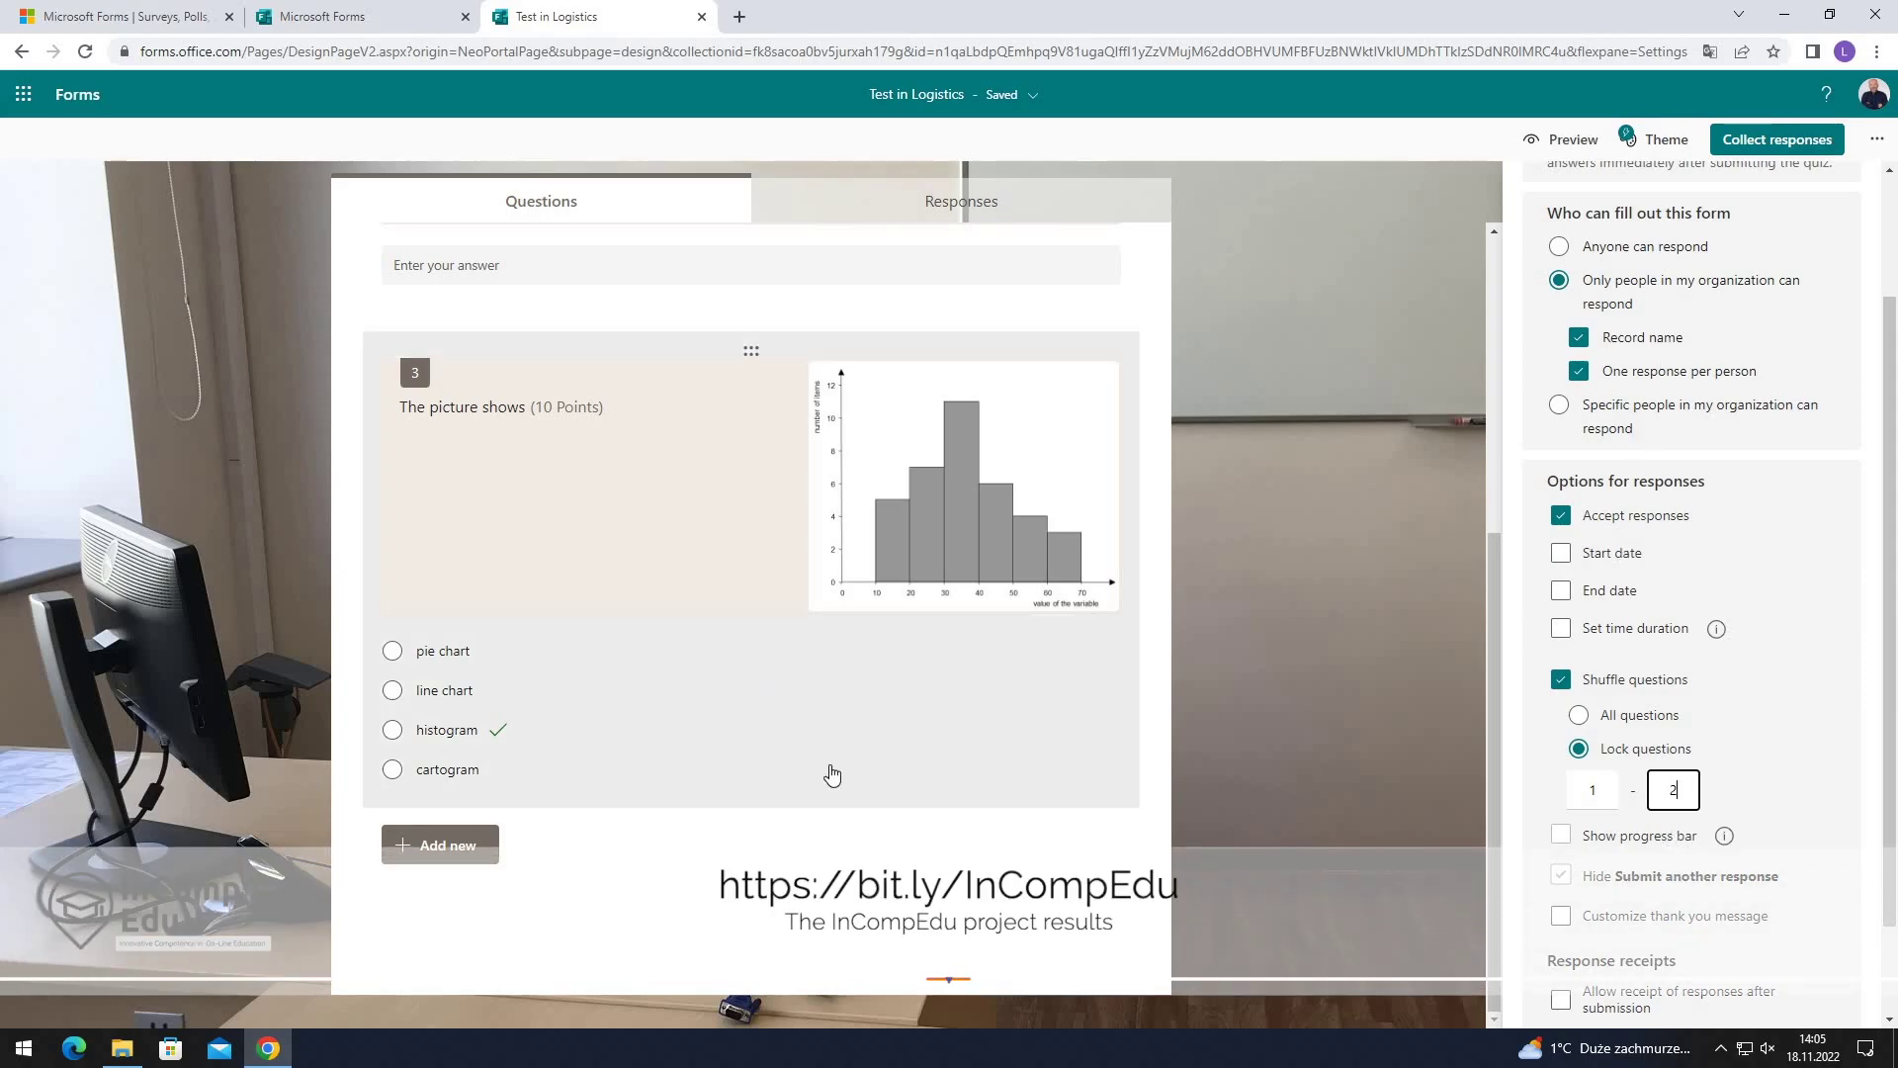
# Reopen question 3, "The picture shows", for editing and make it required.
pyautogui.scroll(2, 940, 775)
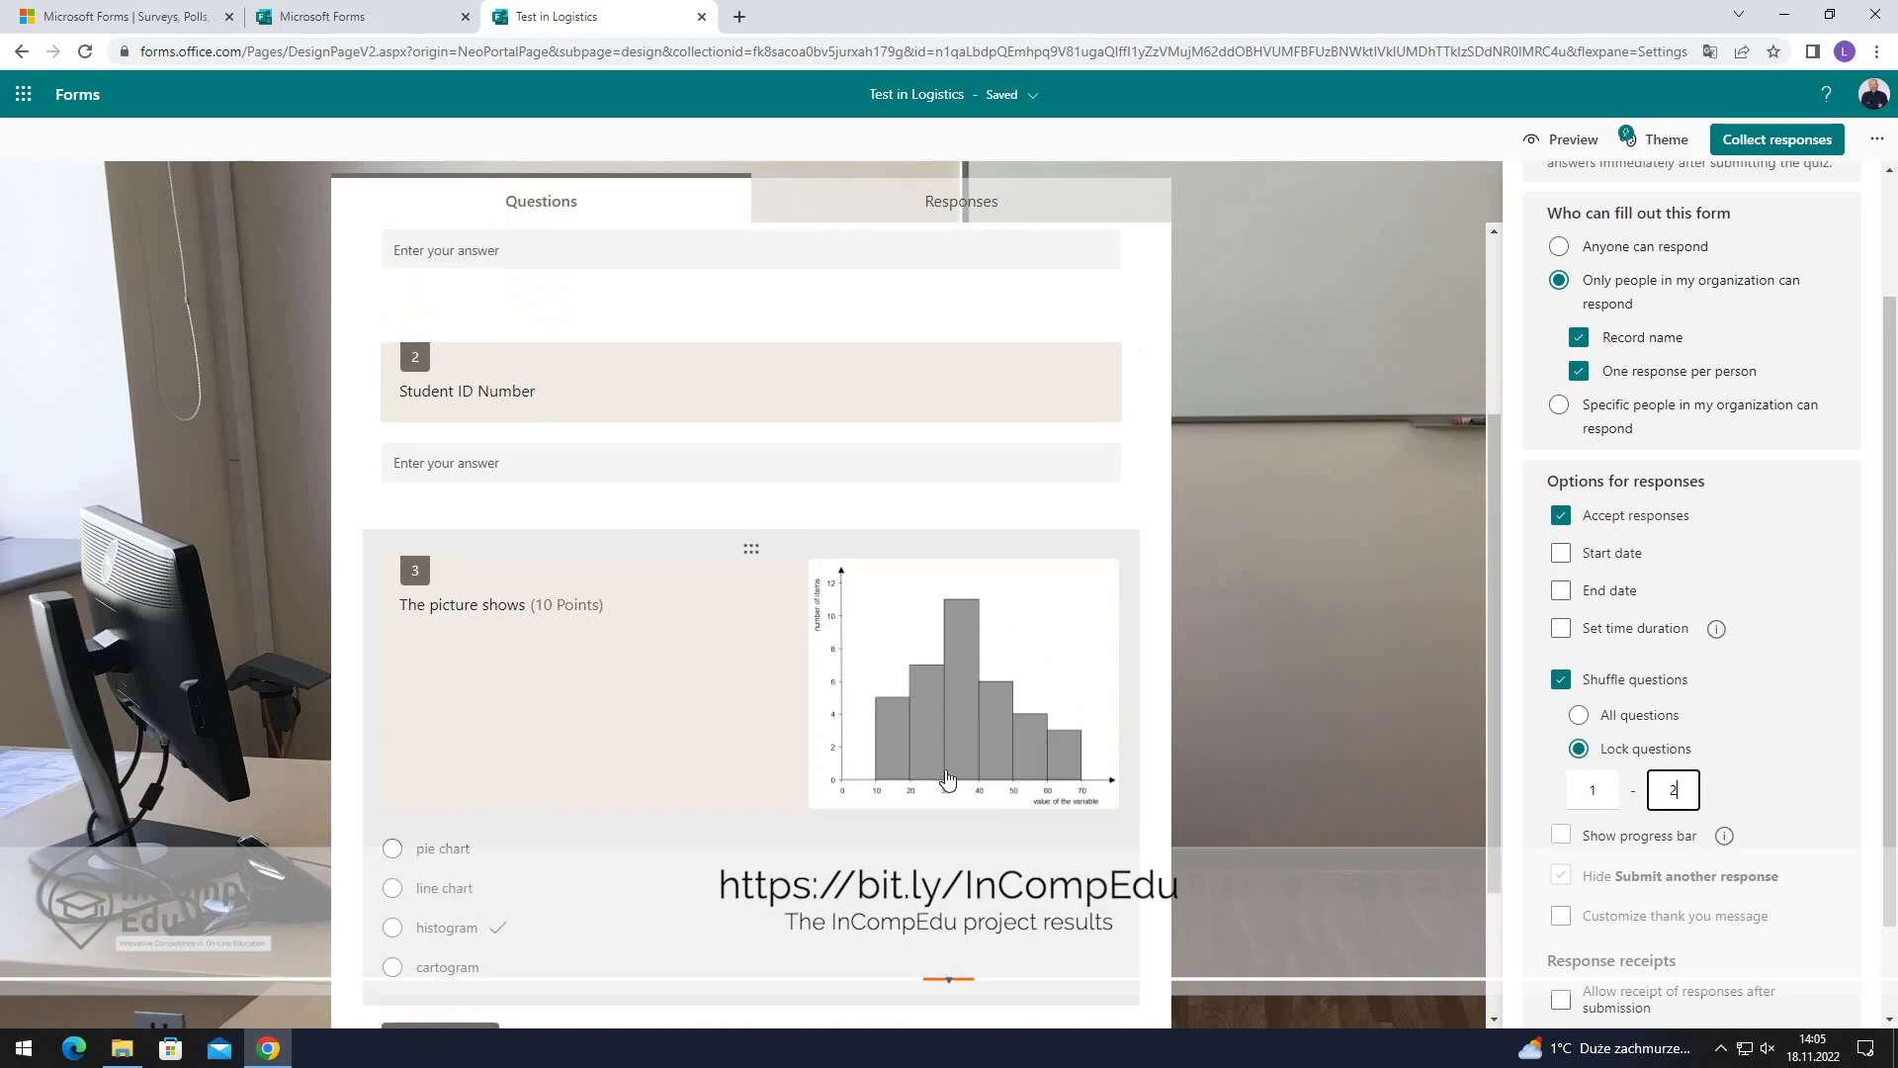
pyautogui.scroll(2, 947, 780)
pyautogui.scroll(-3, 948, 780)
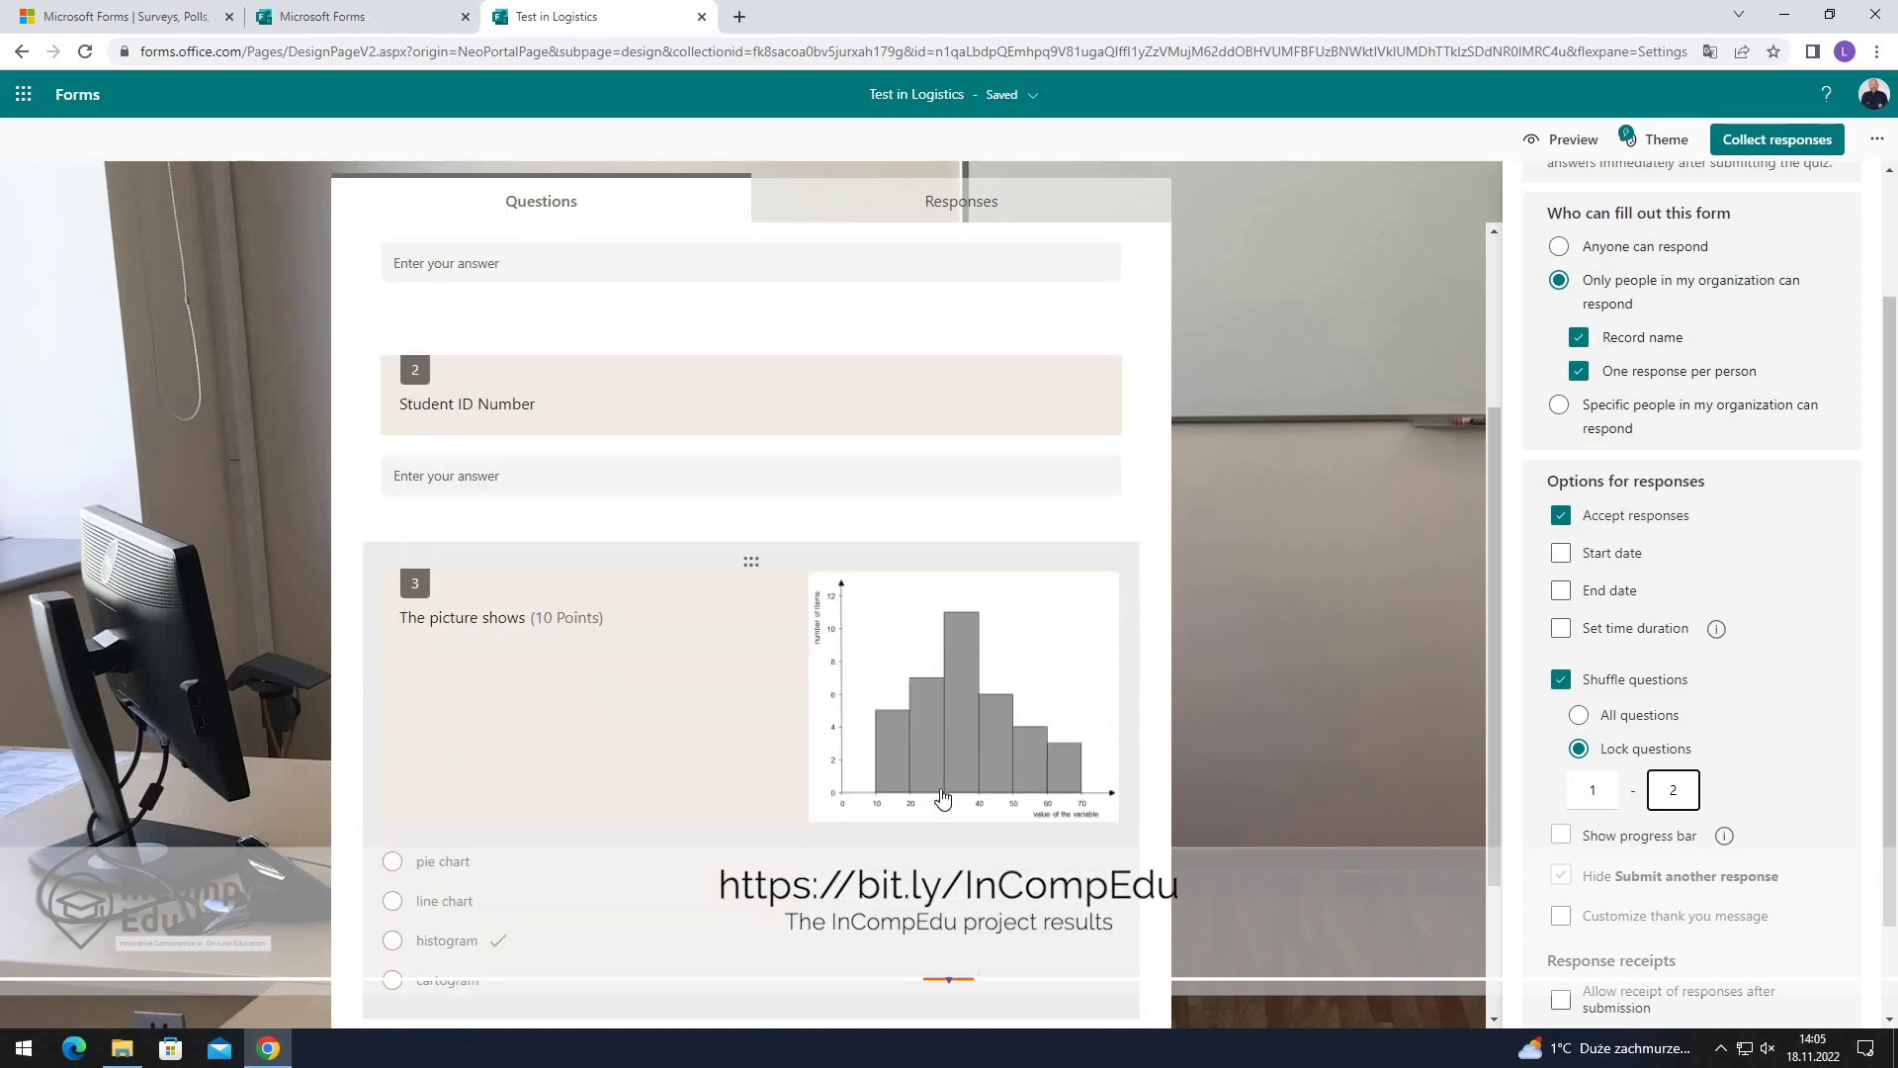
pyautogui.click(948, 819)
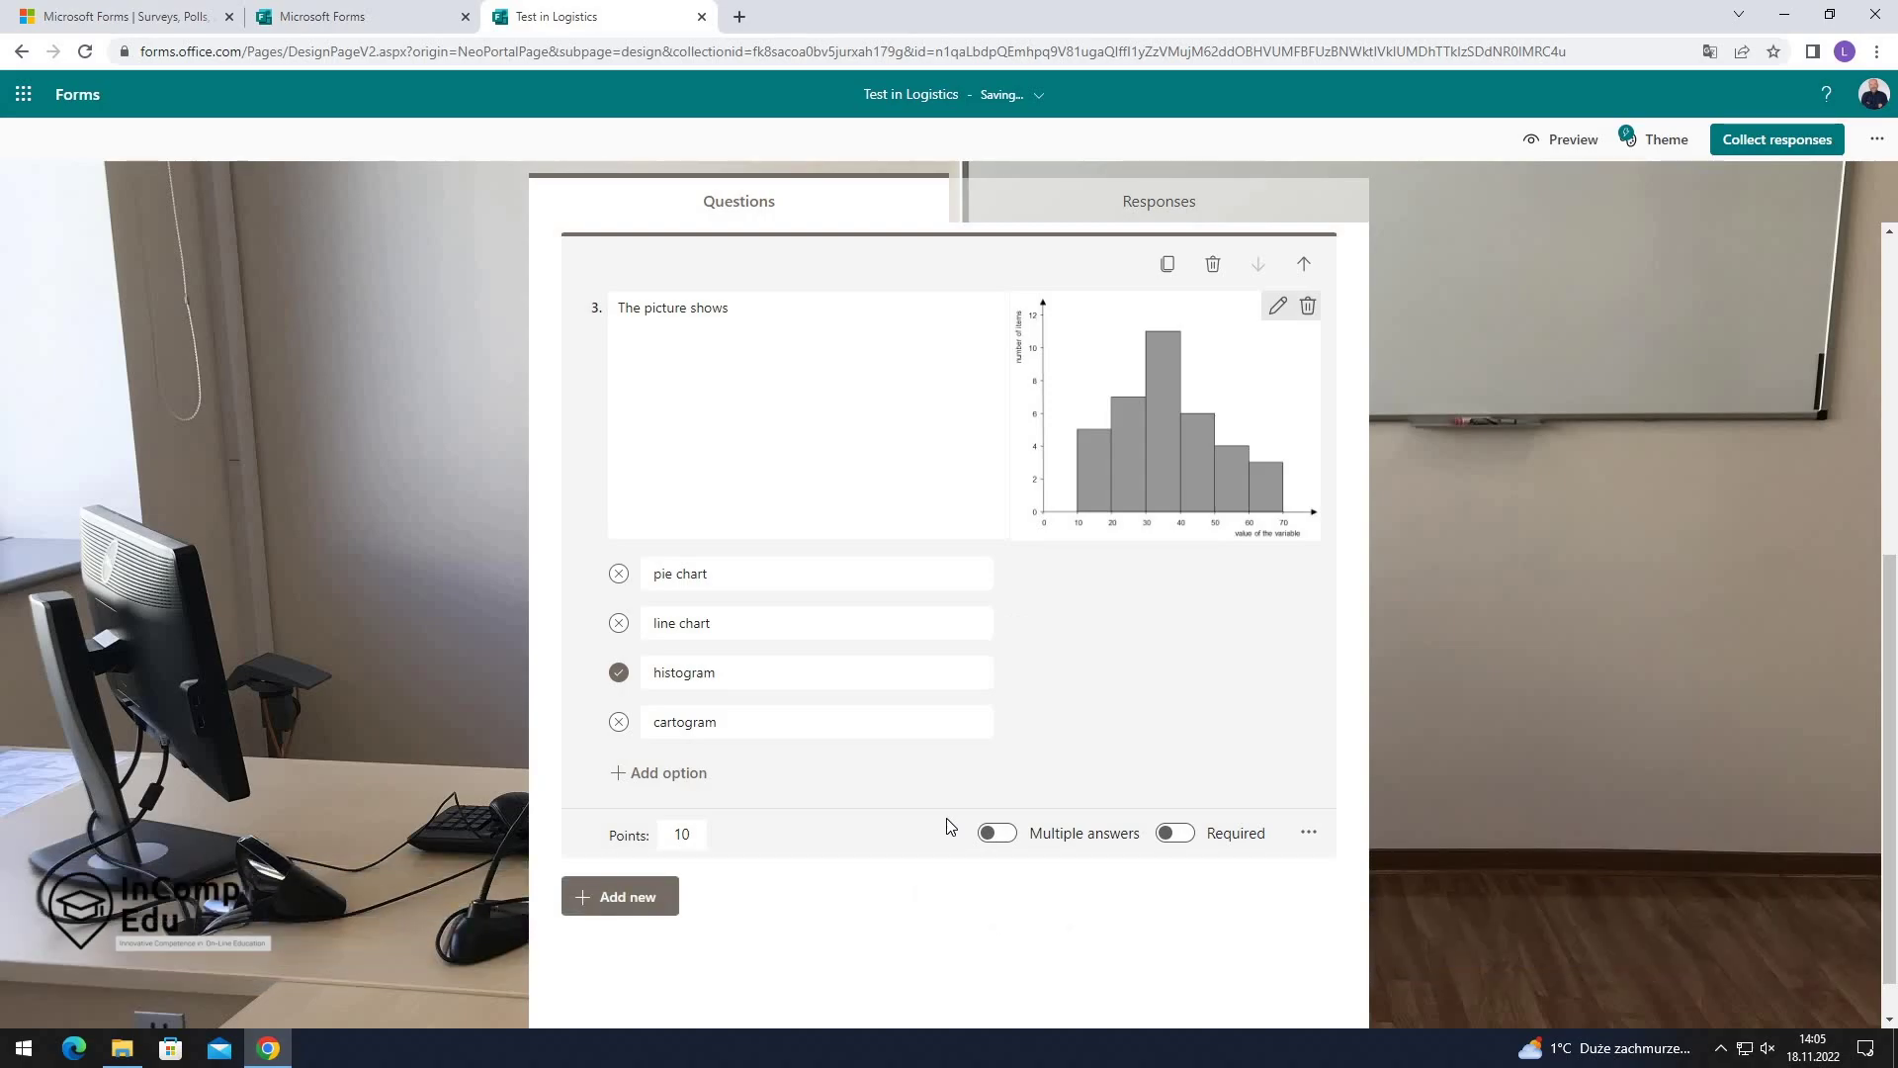
pyautogui.click(1194, 848)
# Make the "Student ID Number" and "Name" questions required.
pyautogui.scroll(2, 1200, 856)
pyautogui.scroll(1, 1202, 859)
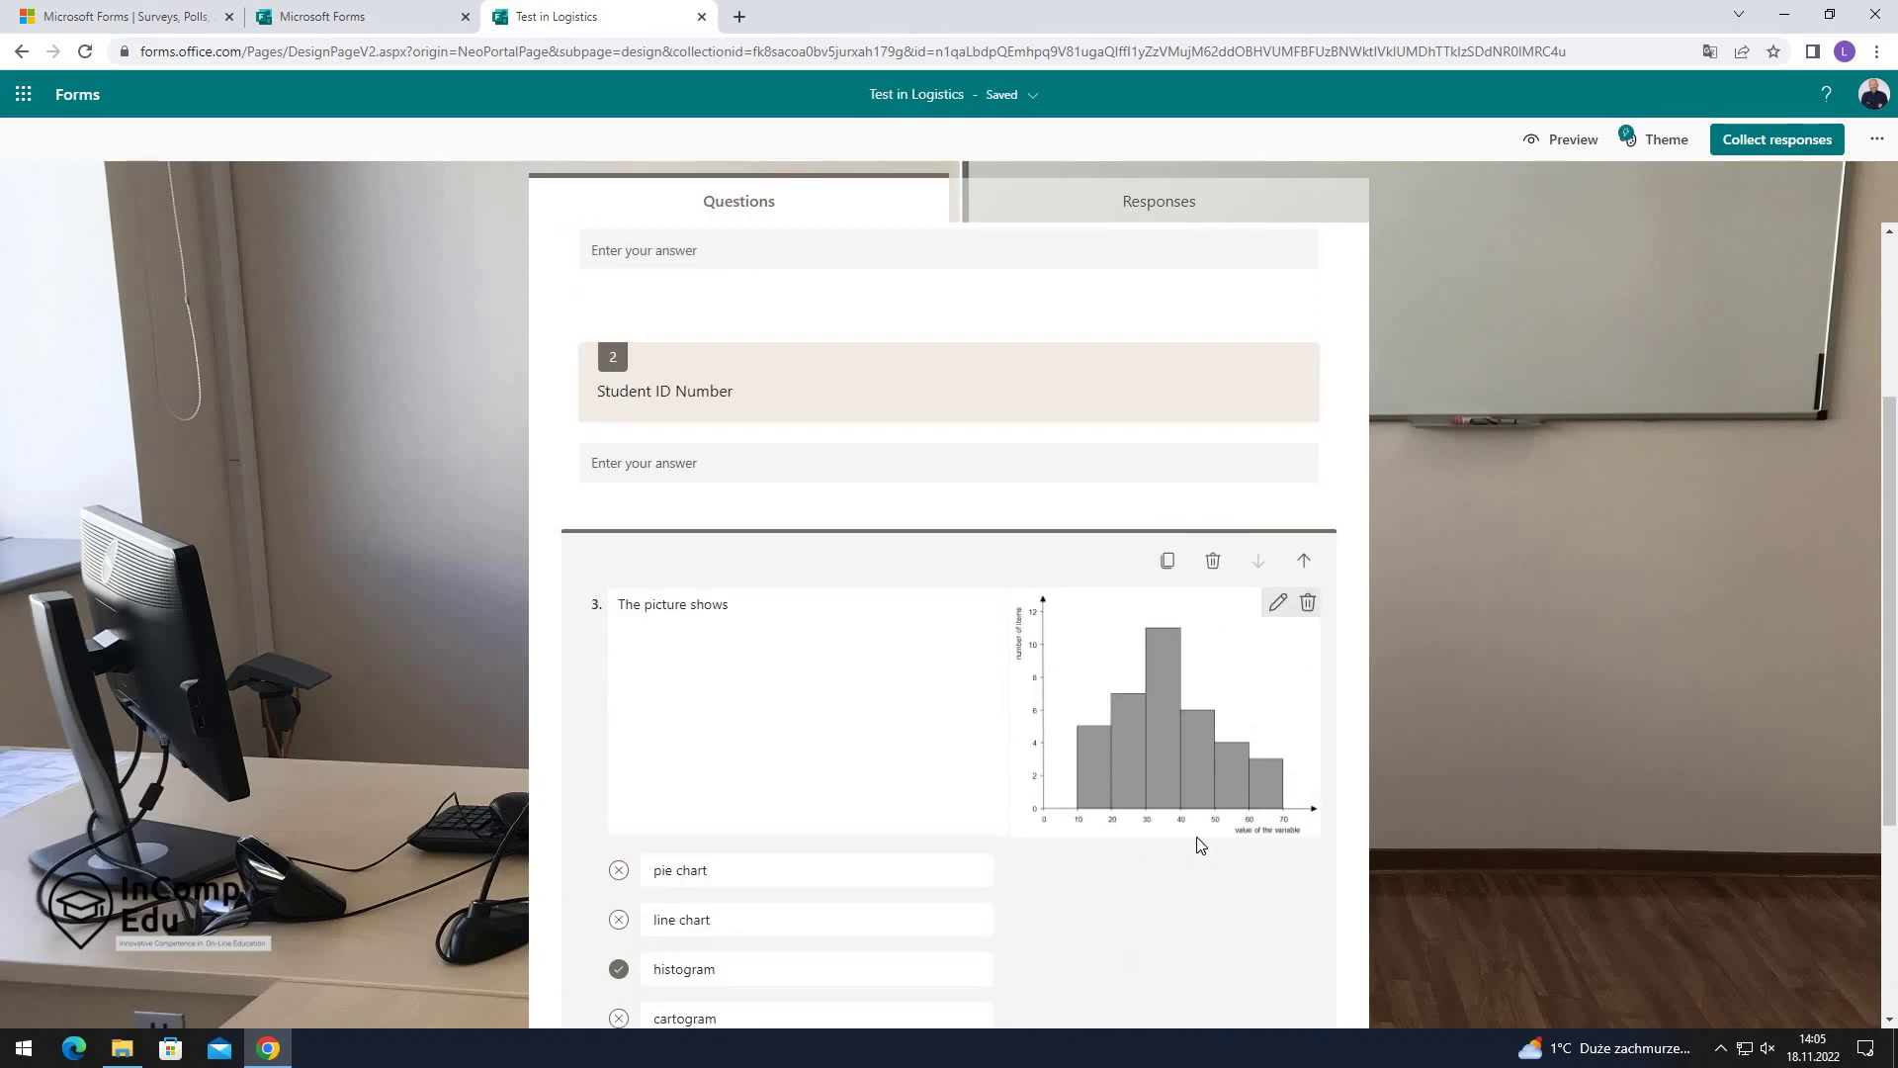
pyautogui.click(1077, 405)
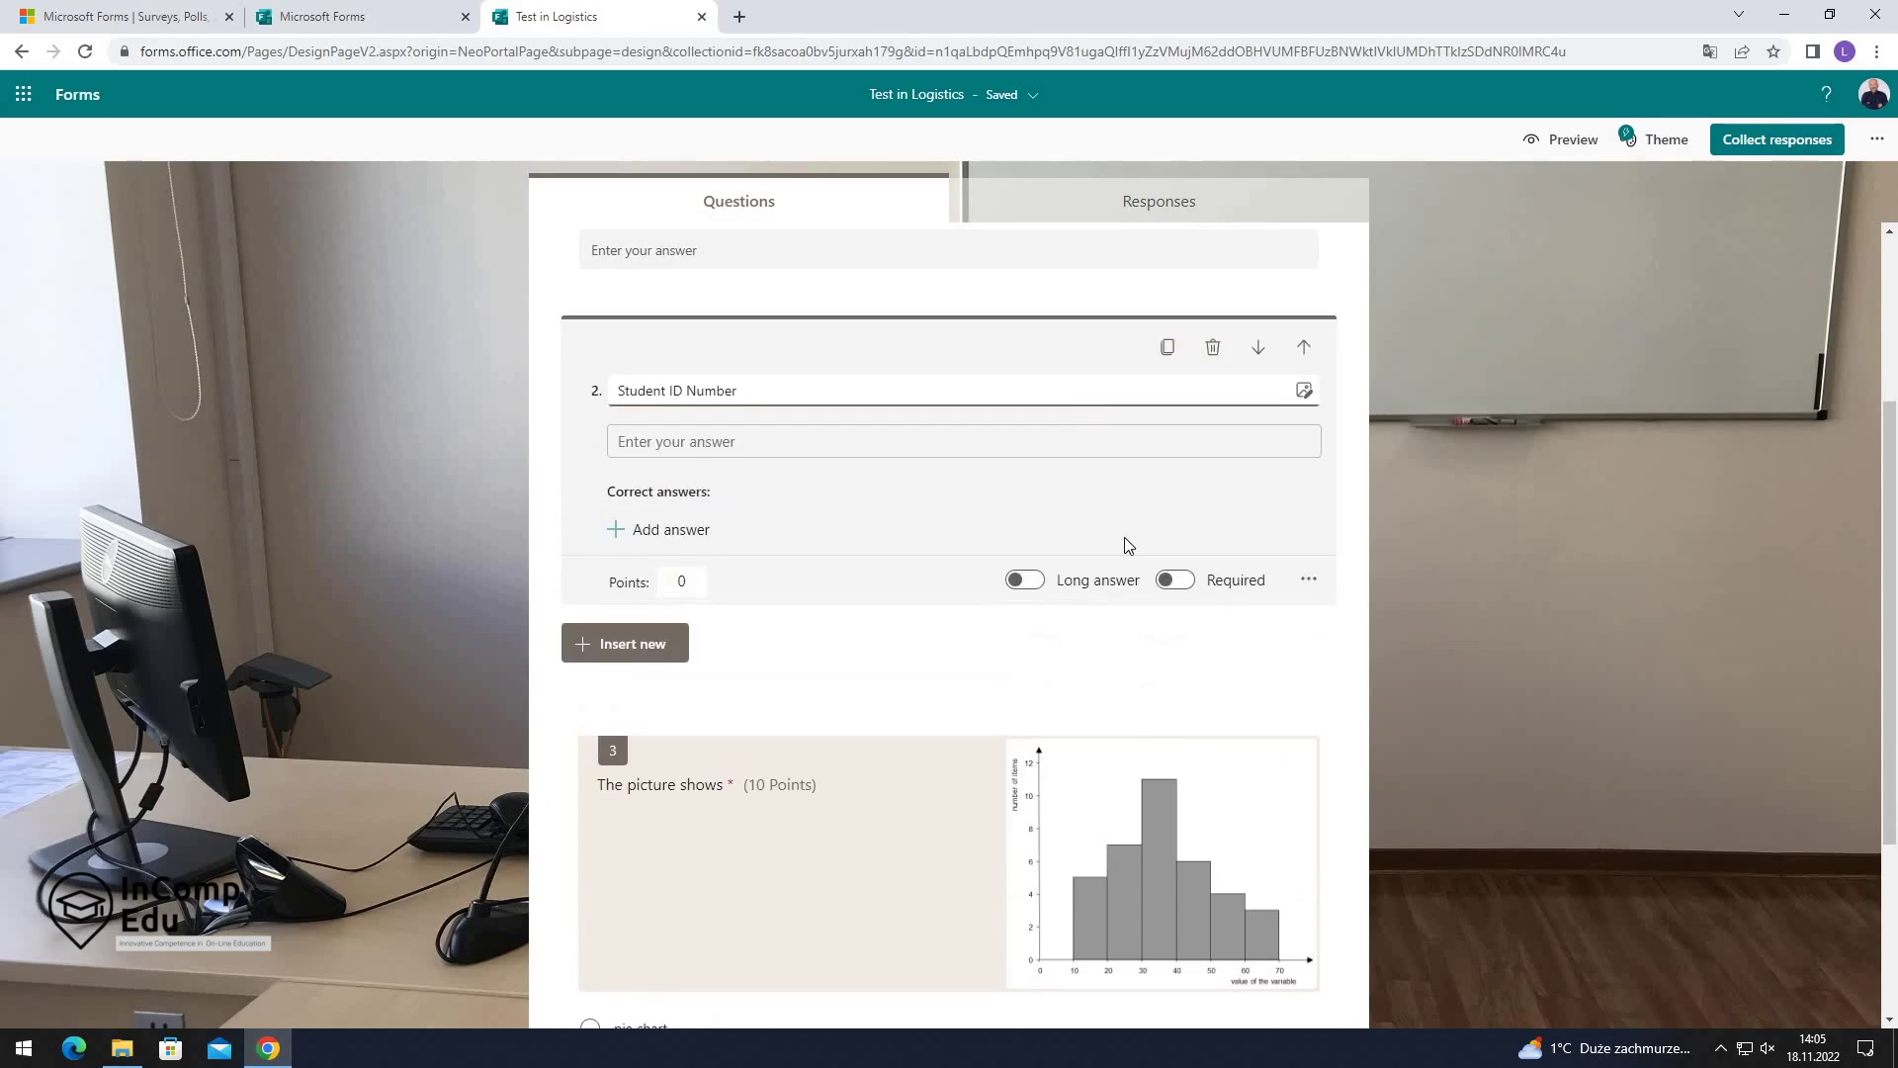
pyautogui.click(1176, 581)
pyautogui.scroll(3, 1178, 542)
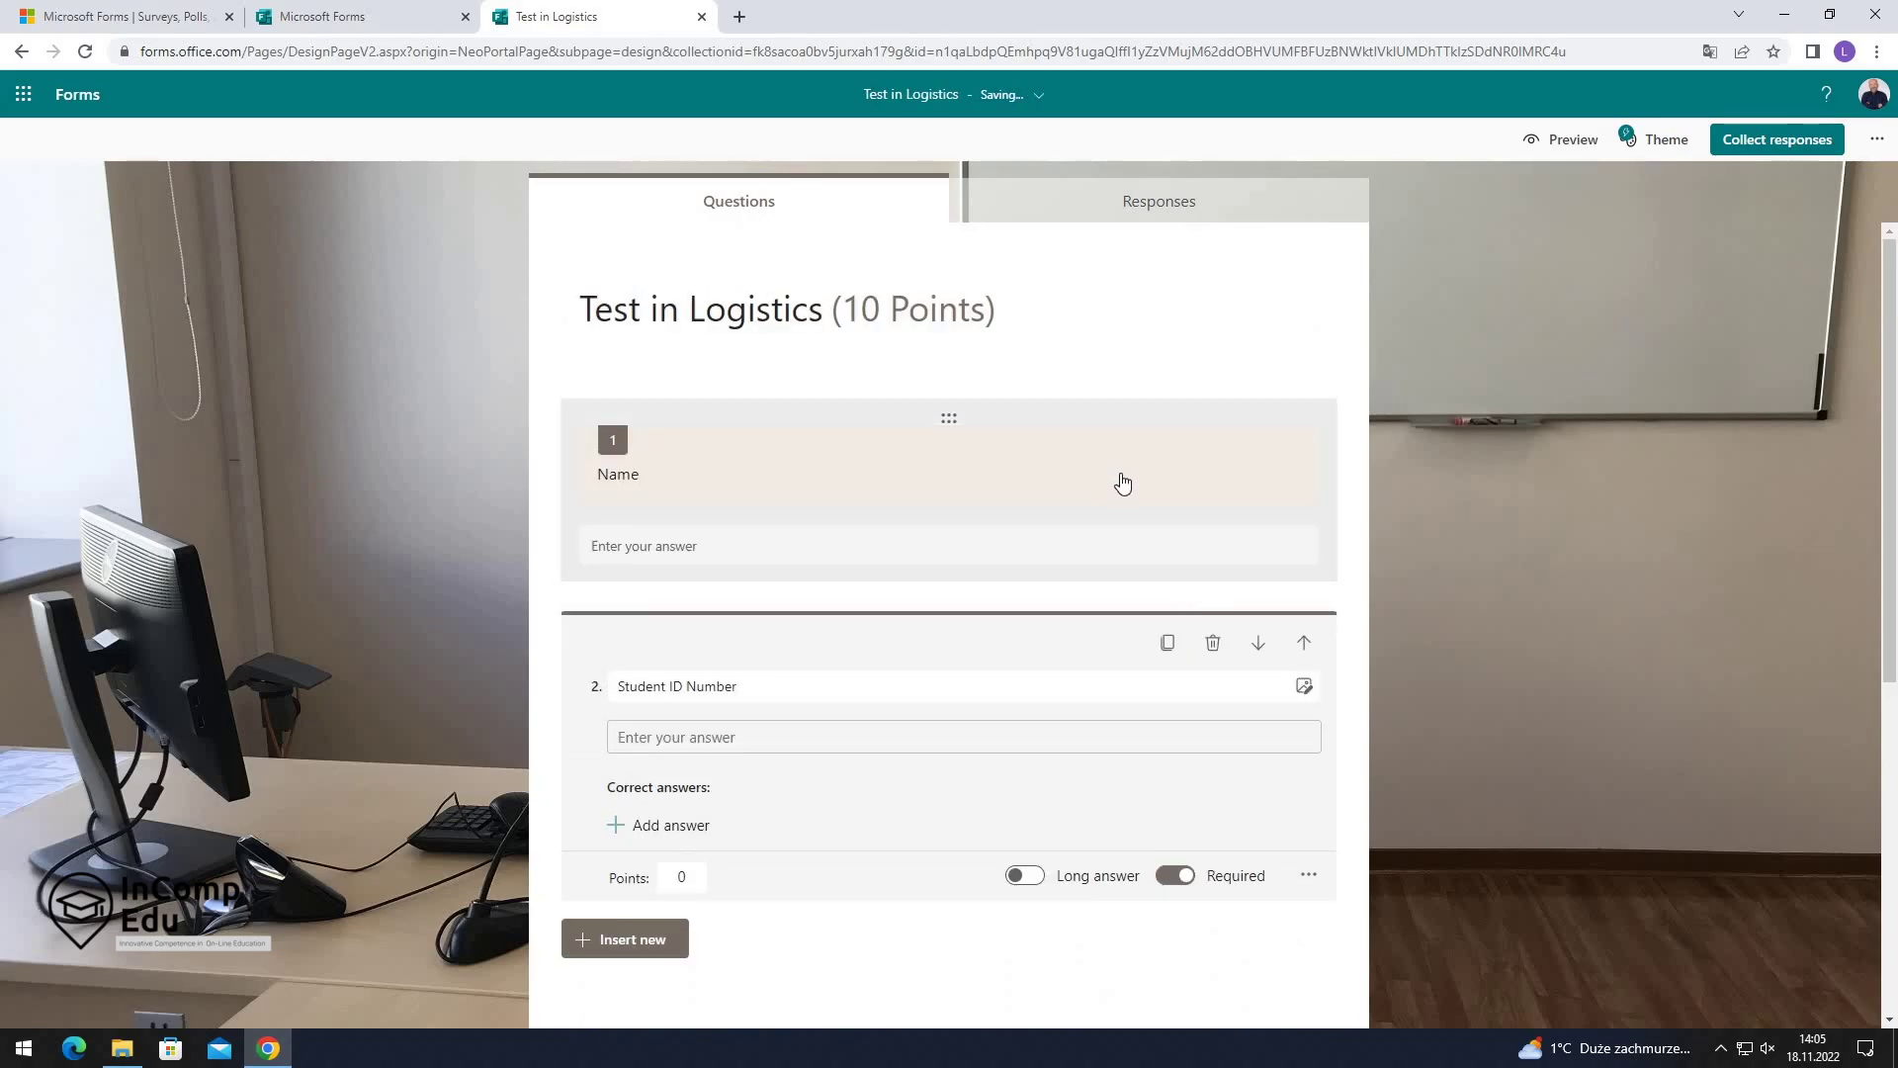
pyautogui.click(1147, 504)
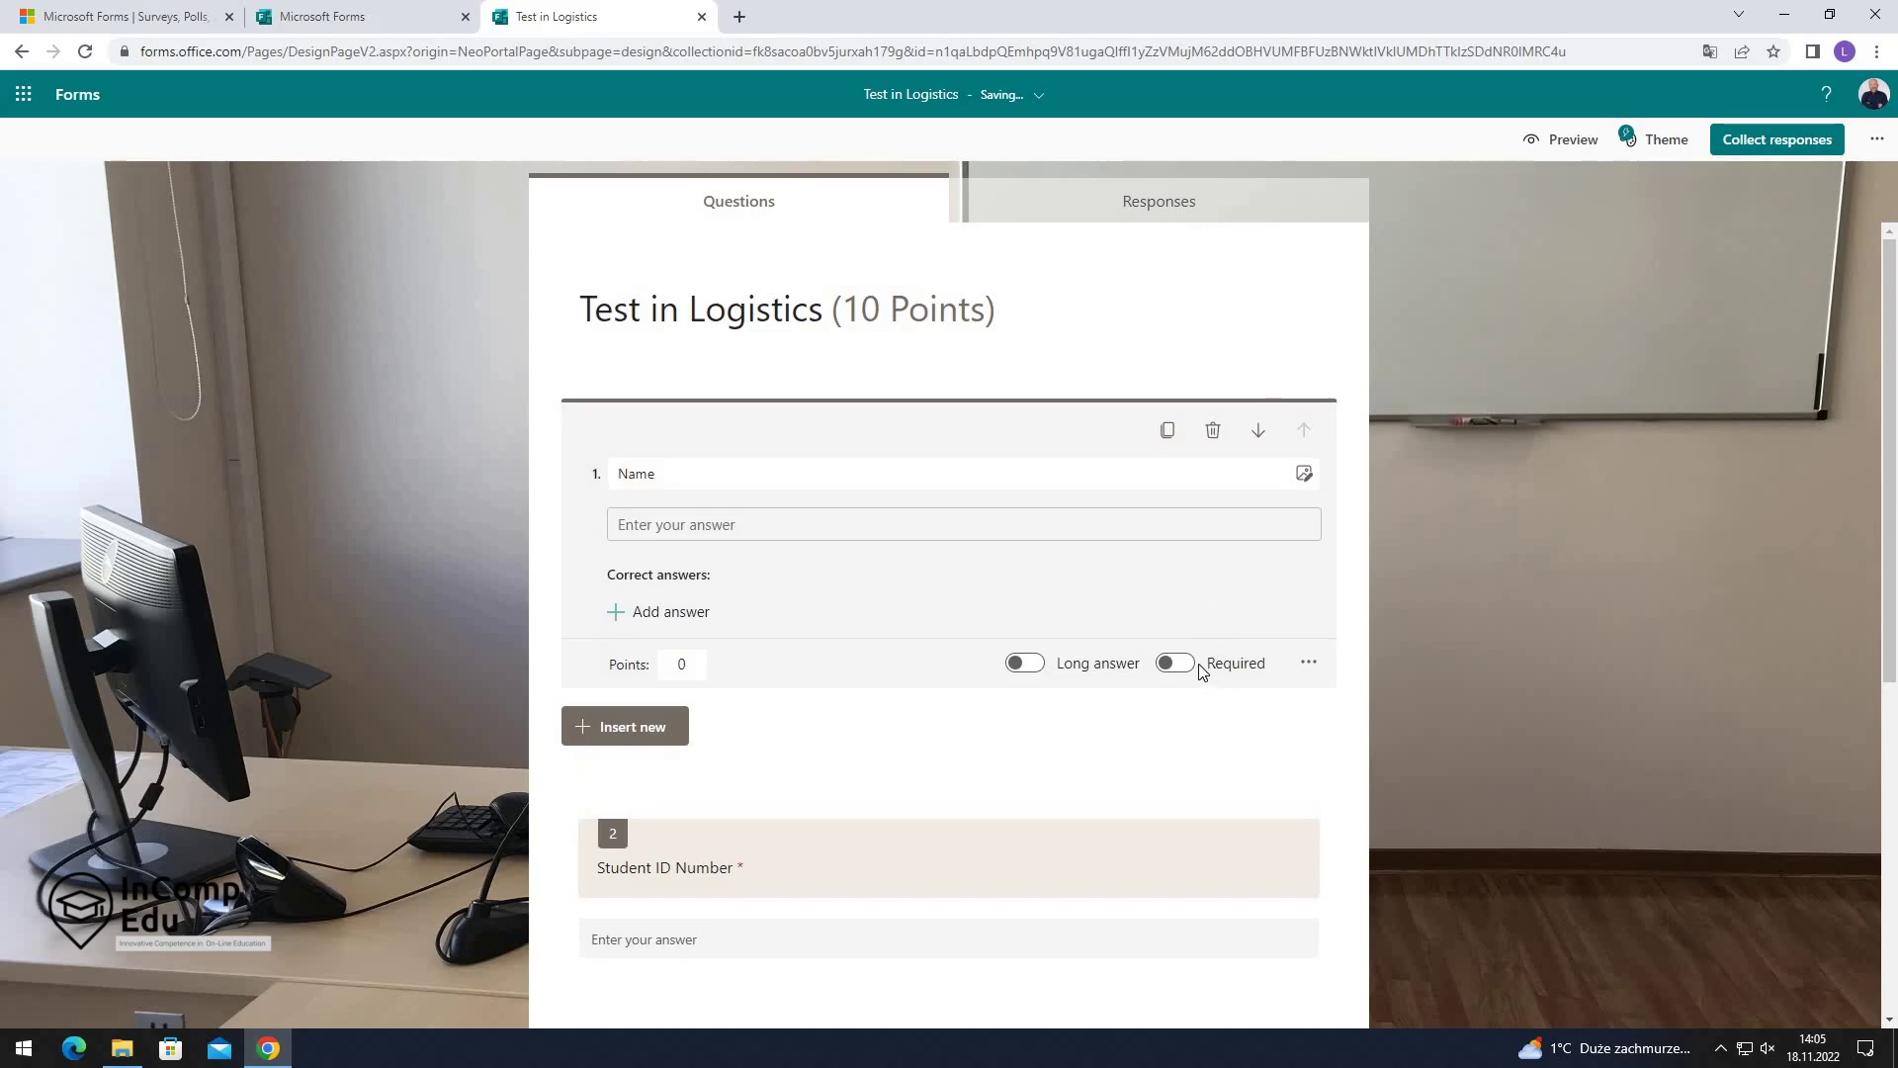
pyautogui.click(1176, 664)
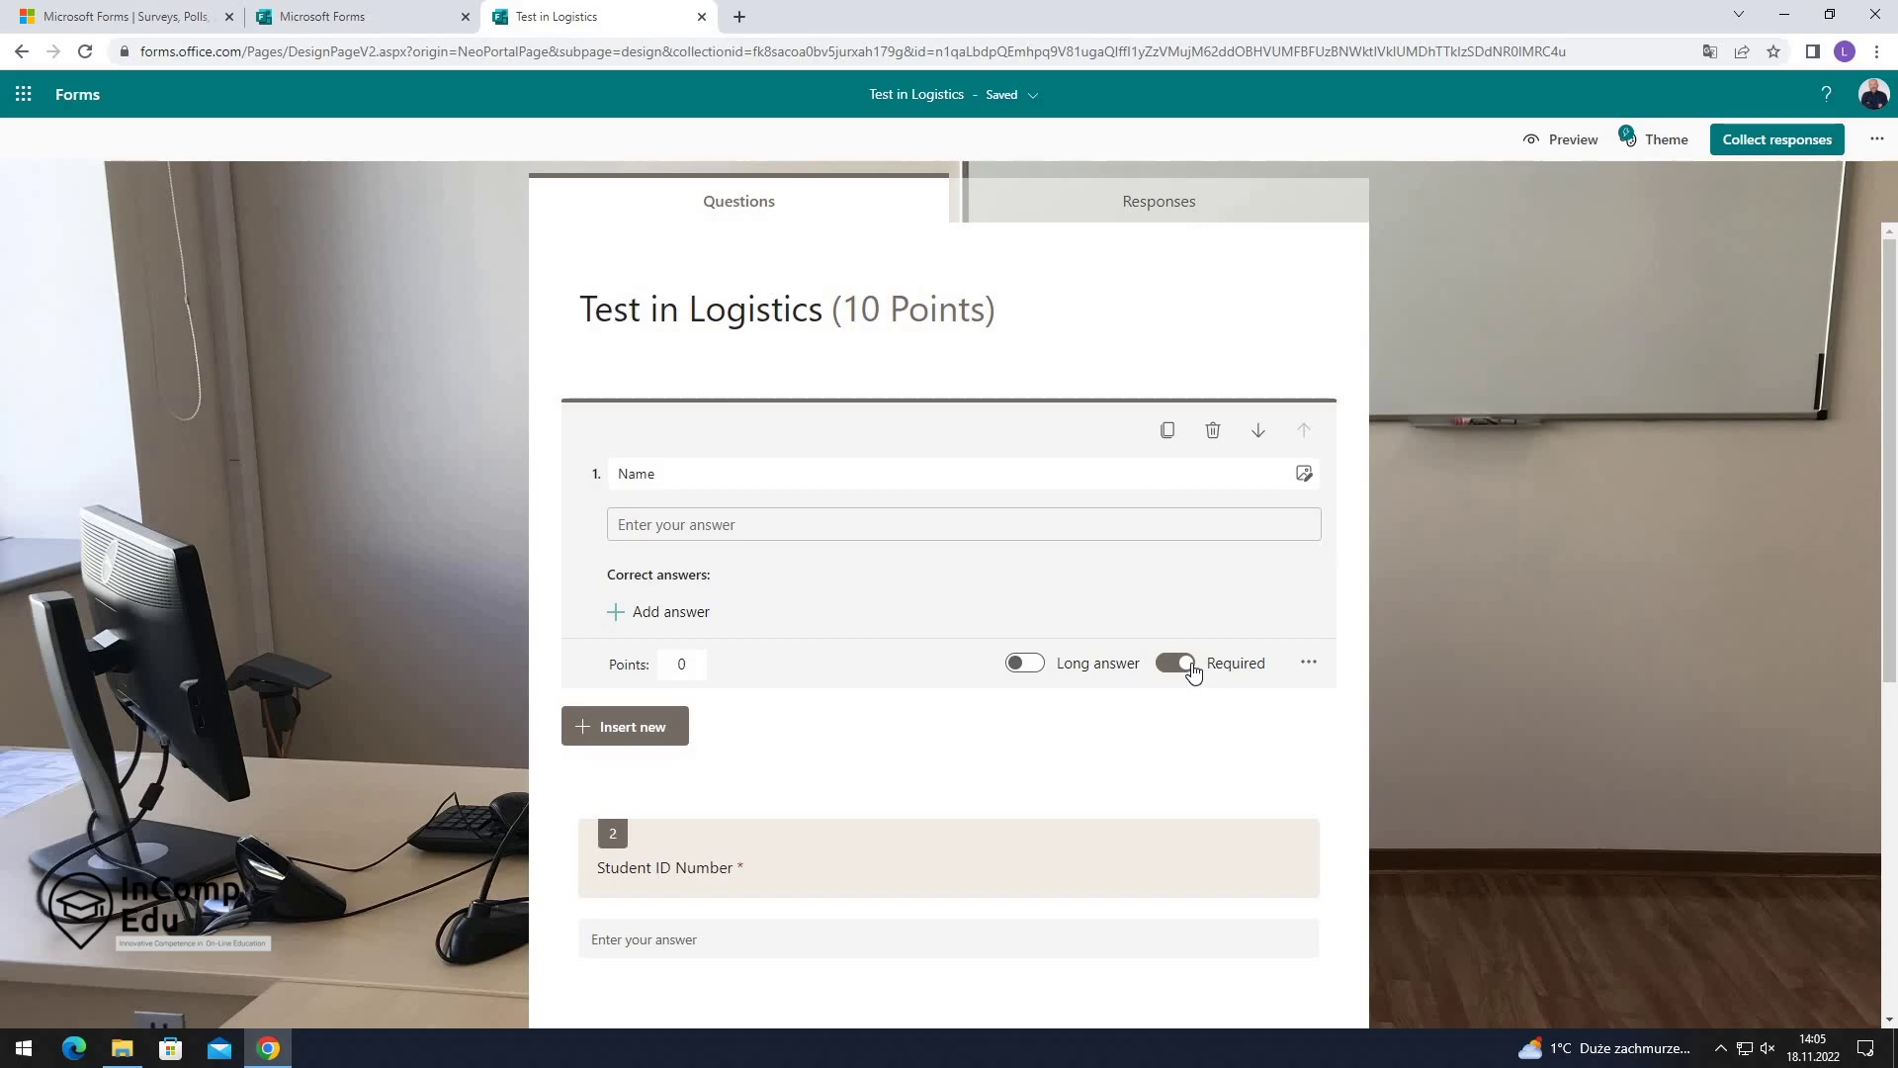
# Shorten and copy the link for collecting quiz responses, and open the responses overview of the quiz.
pyautogui.click(1777, 140)
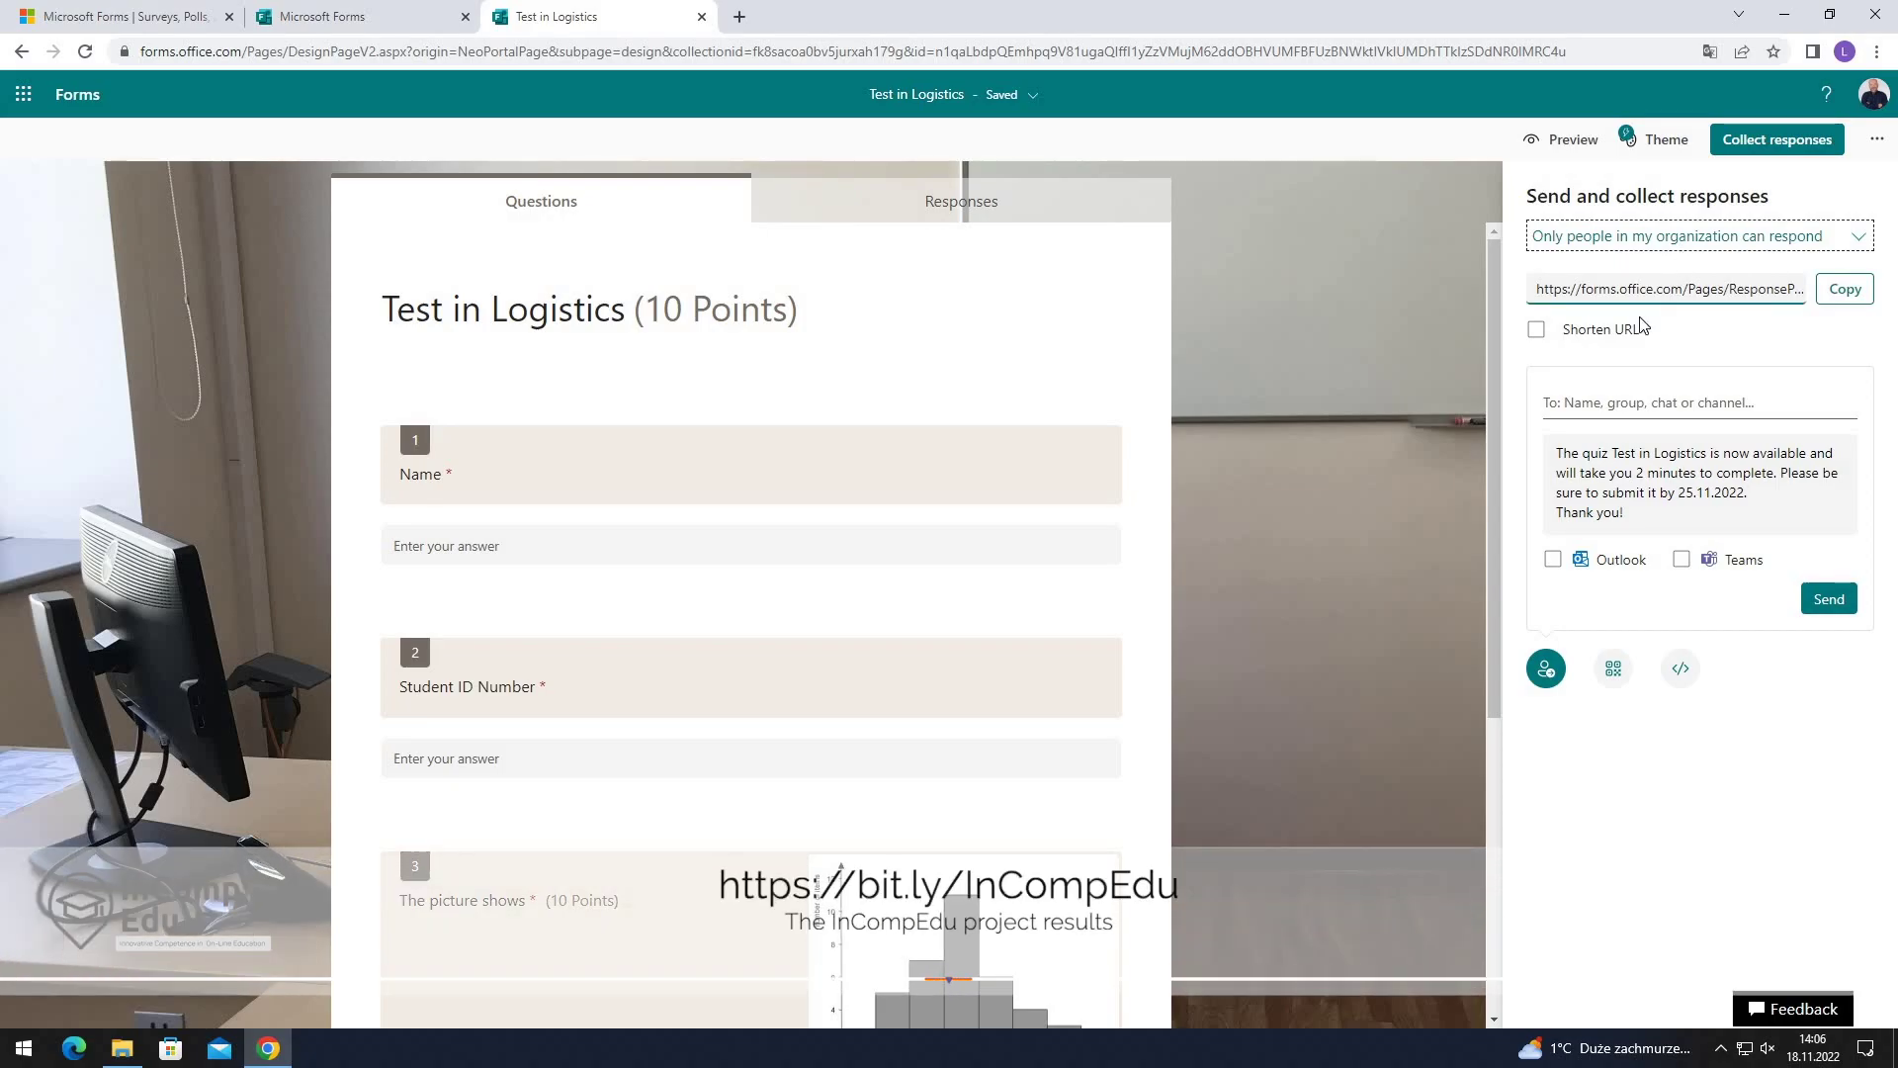
pyautogui.click(1540, 339)
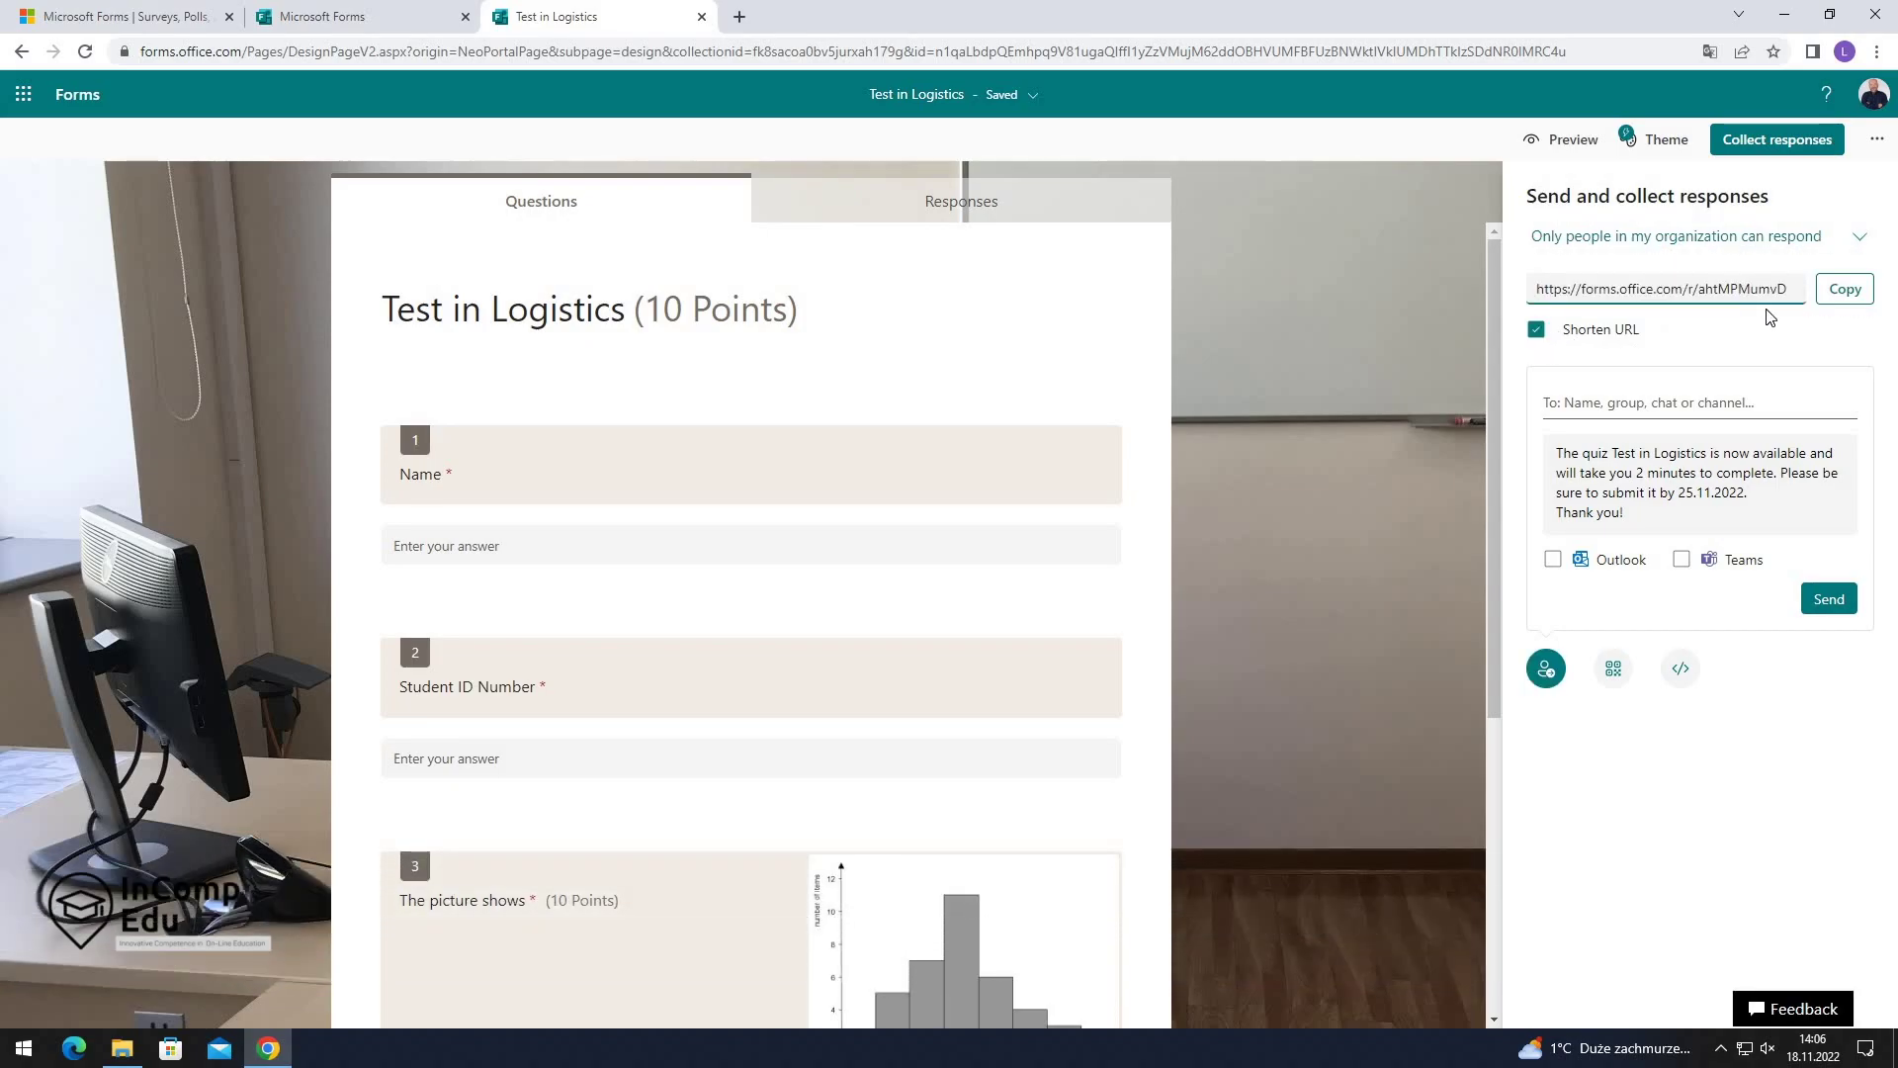
pyautogui.click(1845, 289)
pyautogui.click(1039, 220)
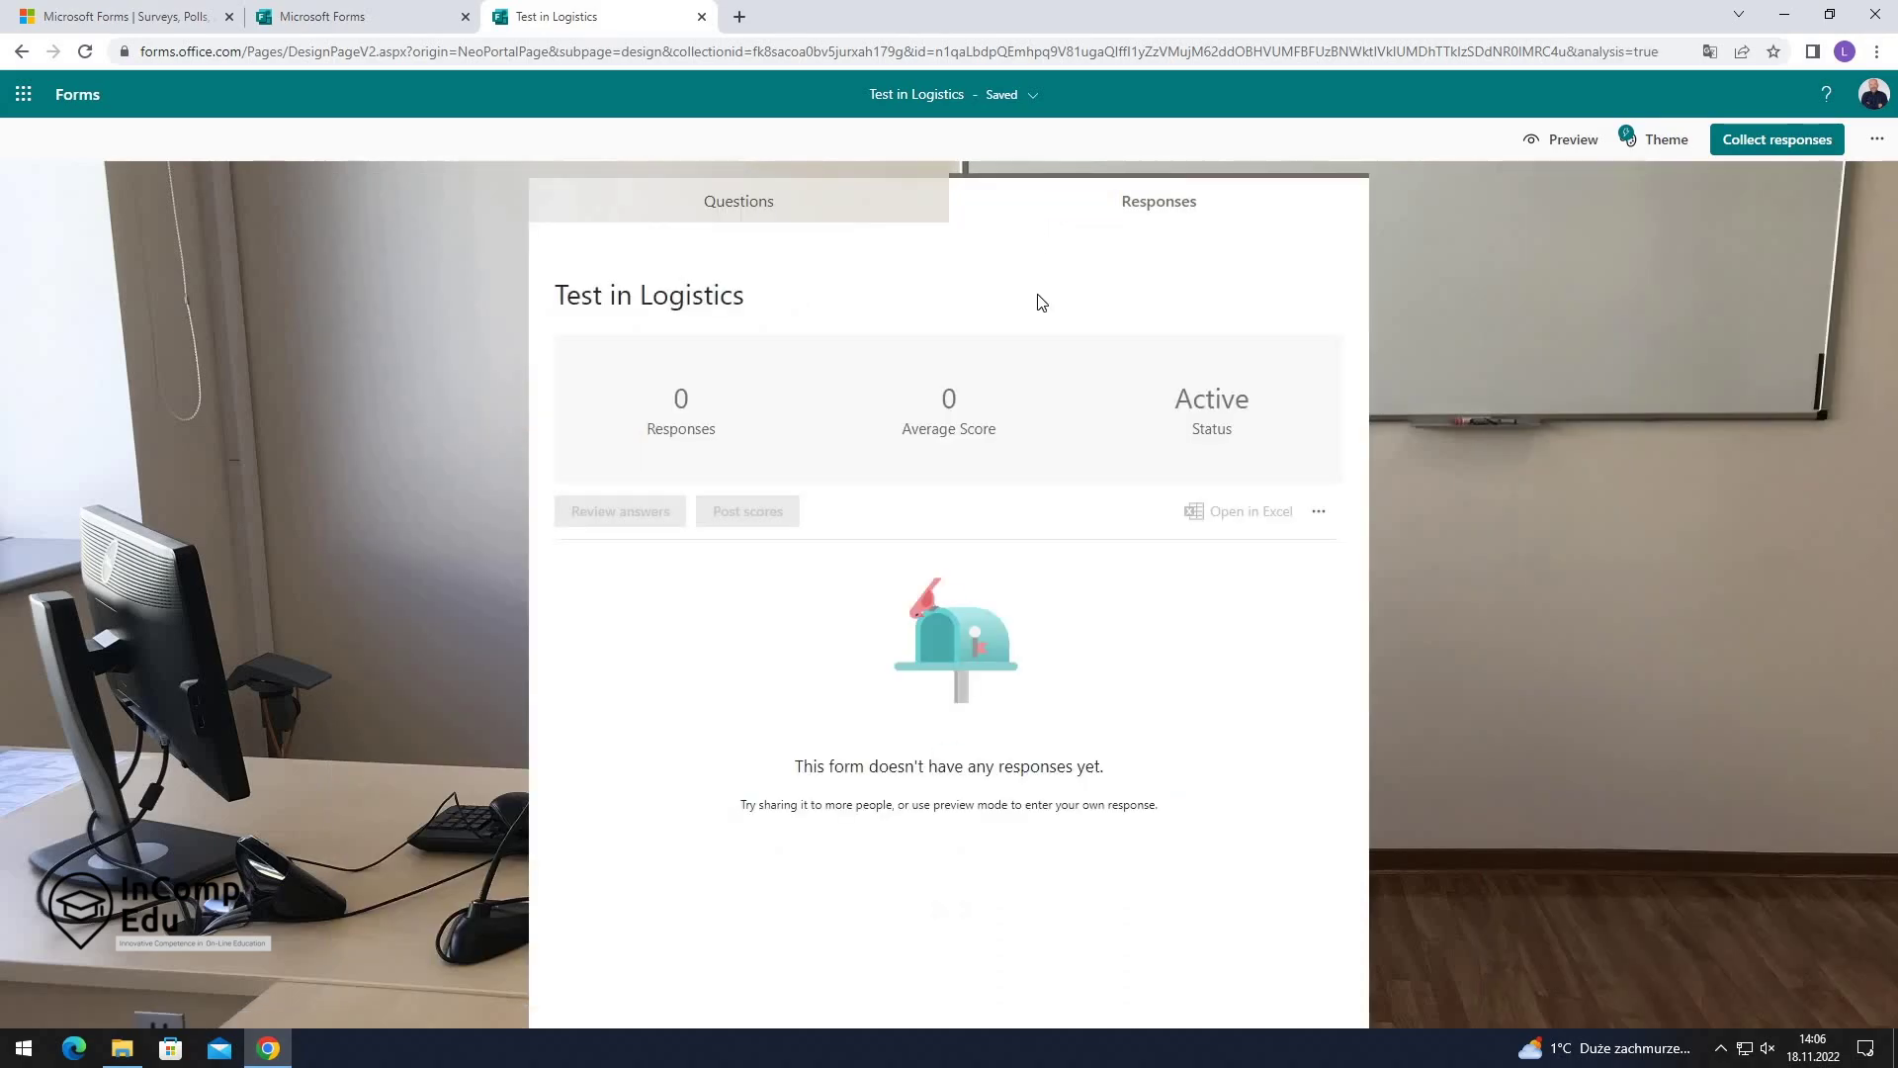